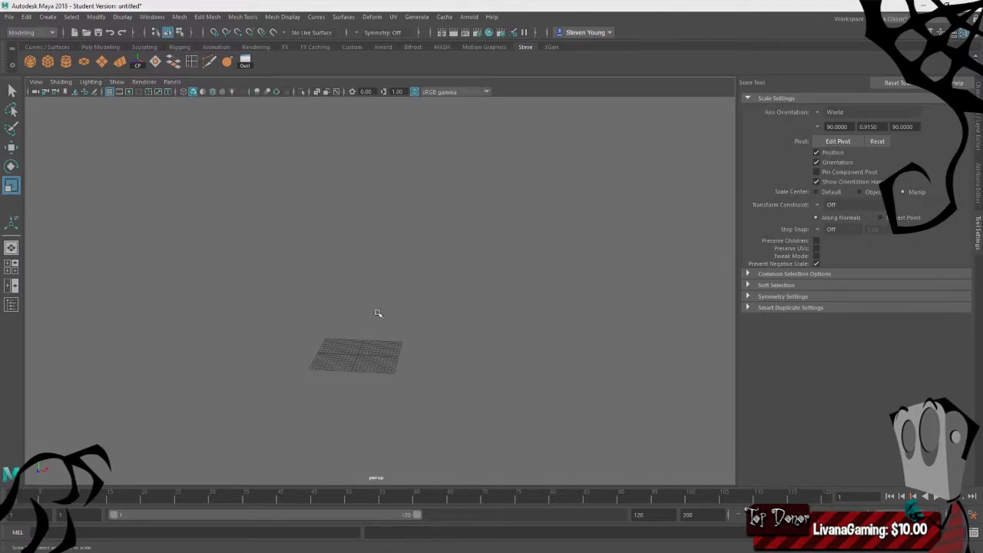
pyautogui.keyDown('alt'); pyautogui.moveTo(390, 308); pyautogui.dragTo(456, 319); pyautogui.keyUp('alt')
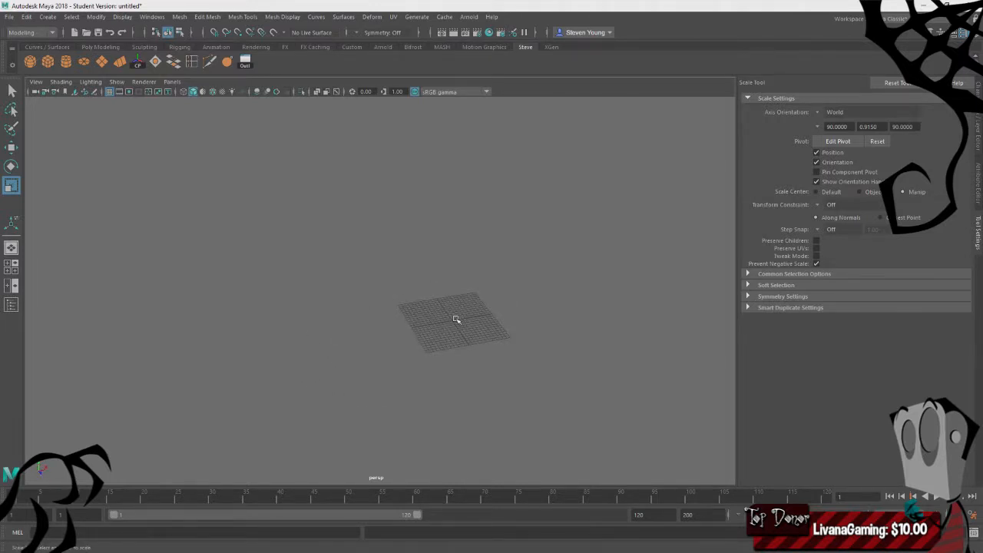
pyautogui.scroll(3, 452, 330)
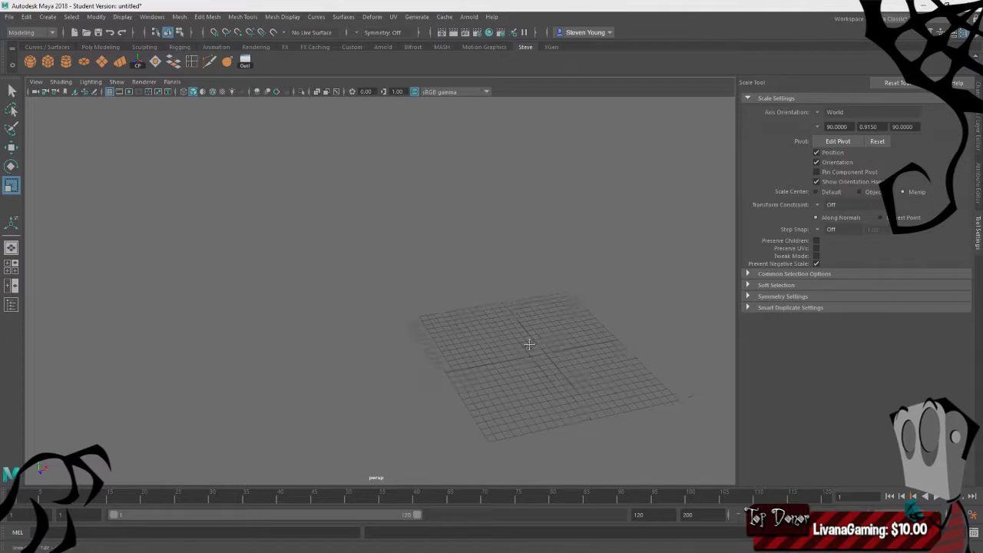
pyautogui.keyDown('alt'); pyautogui.moveTo(529, 344); pyautogui.dragTo(445, 326); pyautogui.keyUp('alt')
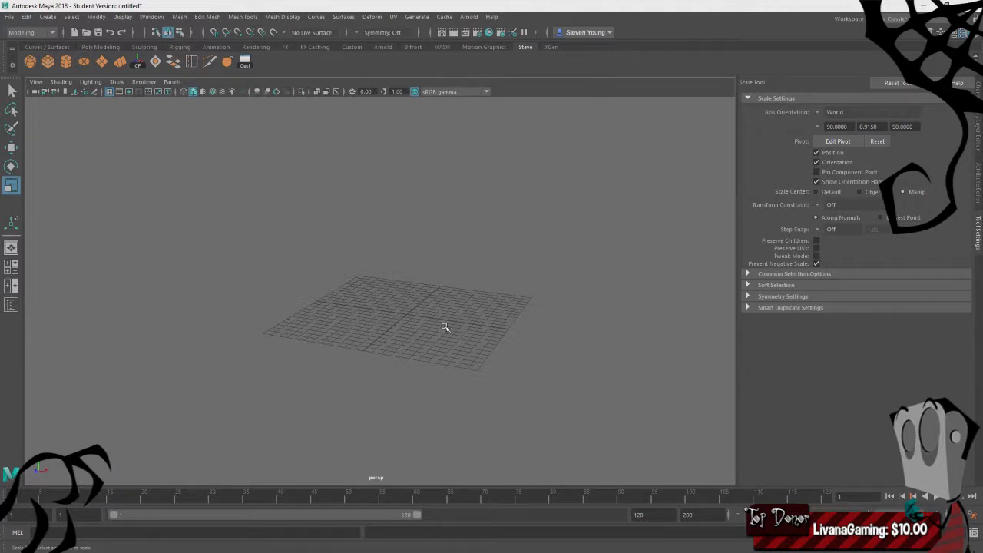
pyautogui.keyDown('alt'); pyautogui.moveTo(387, 377); pyautogui.dragTo(515, 371); pyautogui.keyUp('alt')
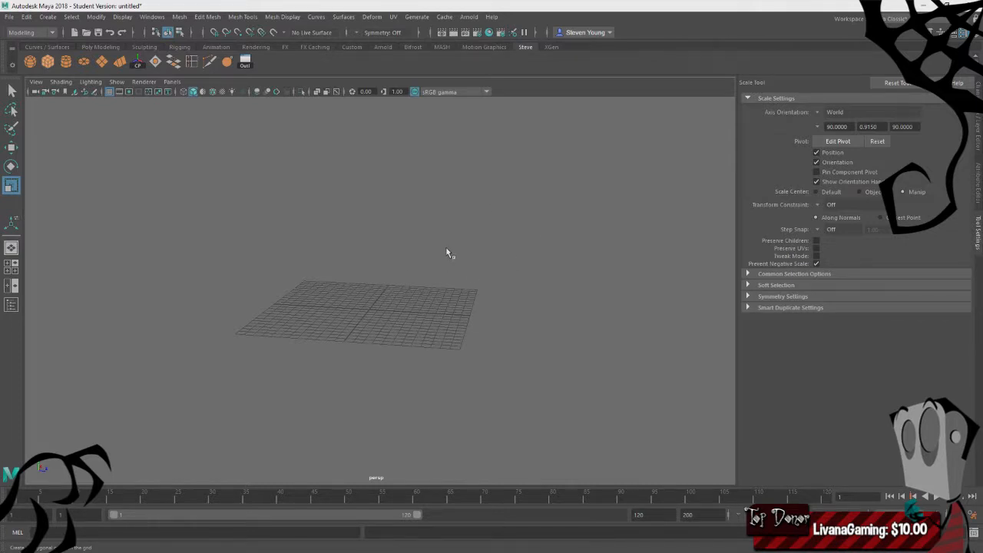
# Create a polygon cube at the grid's centre and scale it up uniformly
pyautogui.scroll(-5, 411, 283)
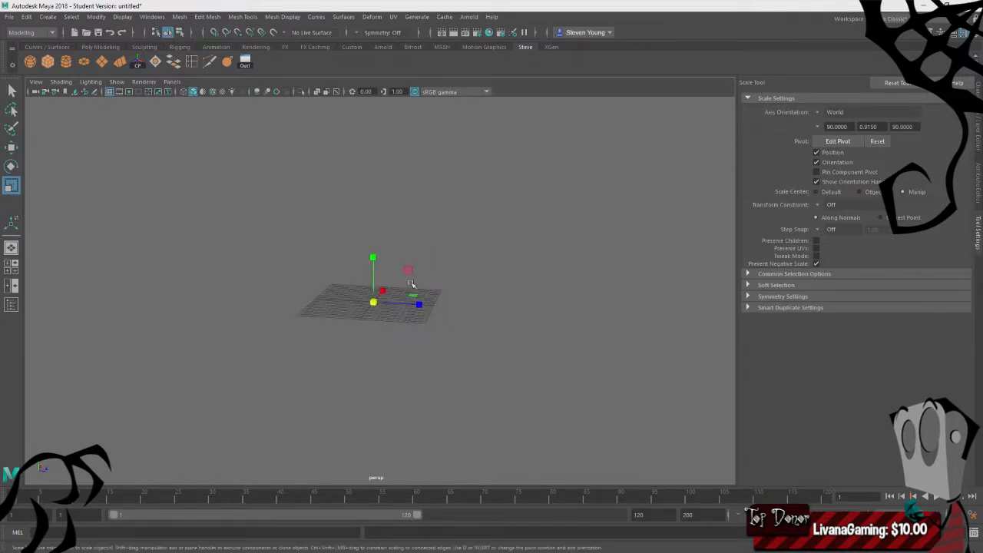
pyautogui.scroll(5, 412, 284)
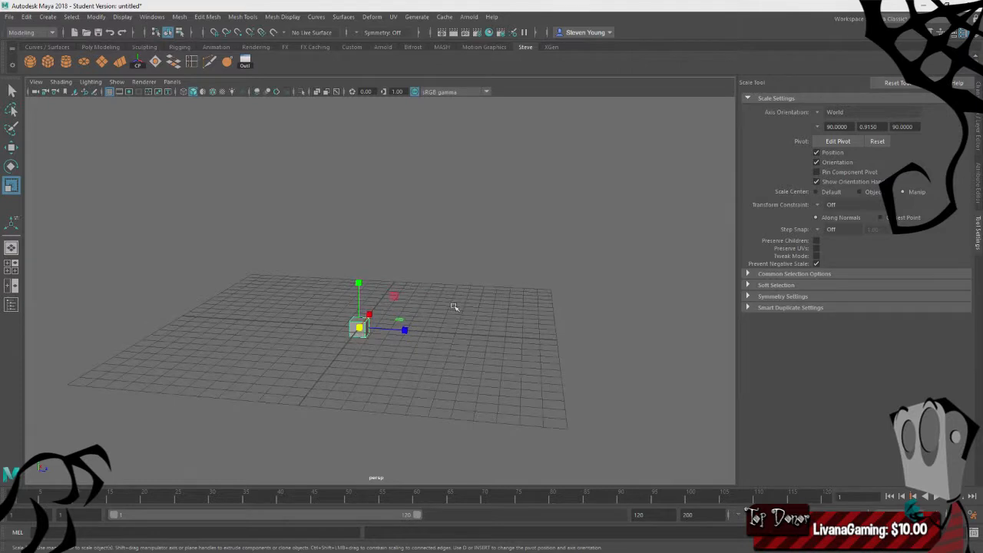
pyautogui.keyDown('alt'); pyautogui.moveTo(454, 307); pyautogui.dragTo(438, 320); pyautogui.keyUp('alt')
pyautogui.scroll(-4, 463, 332)
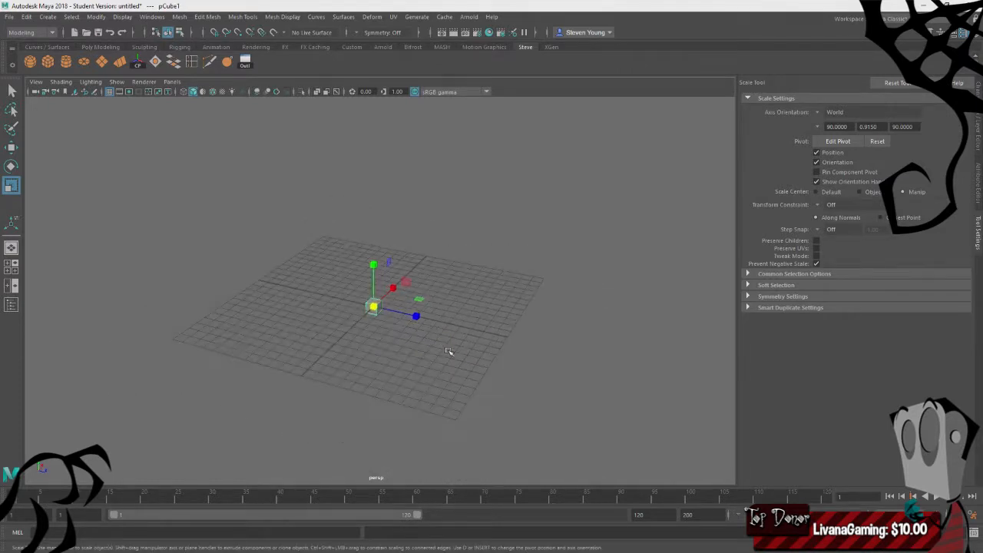
pyautogui.scroll(5, 449, 352)
pyautogui.scroll(-6, 460, 358)
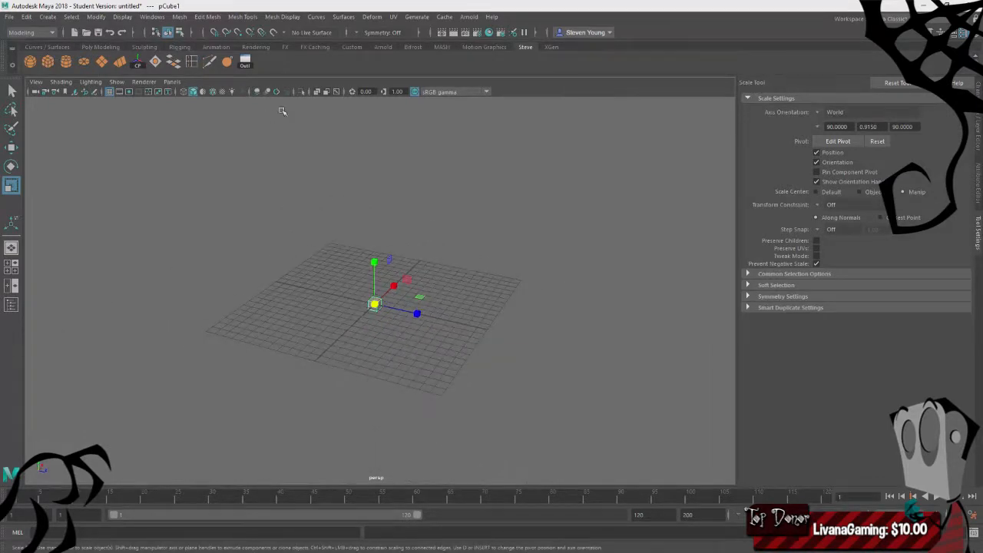
pyautogui.keyDown('alt'); pyautogui.moveTo(530, 308); pyautogui.dragTo(500, 285); pyautogui.keyUp('alt')
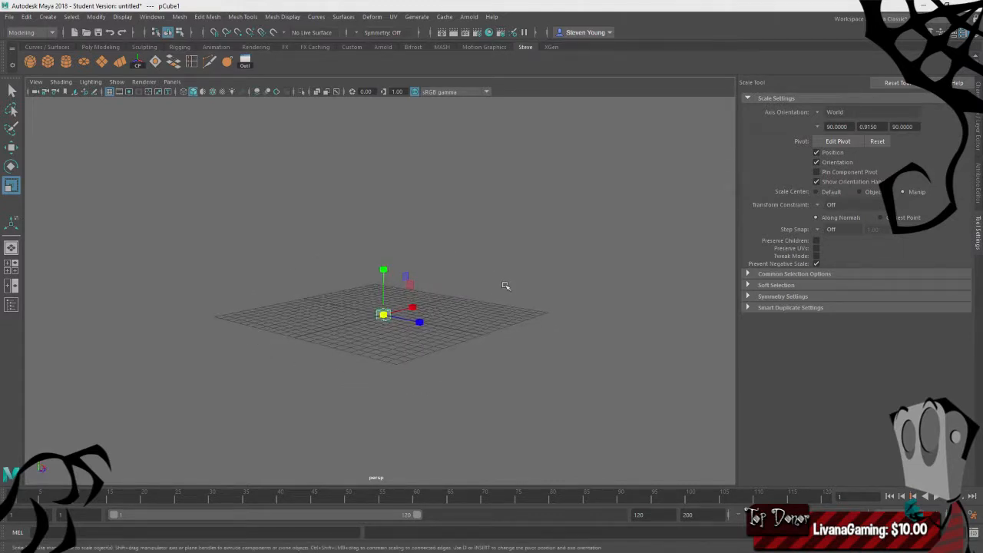
pyautogui.press('f')
pyautogui.scroll(-5, 474, 331)
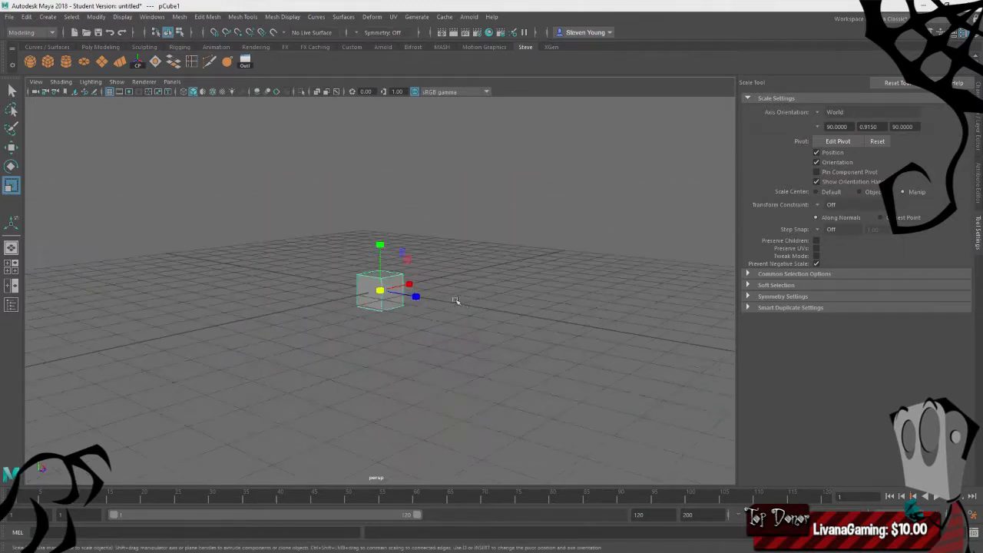
pyautogui.scroll(-2, 445, 345)
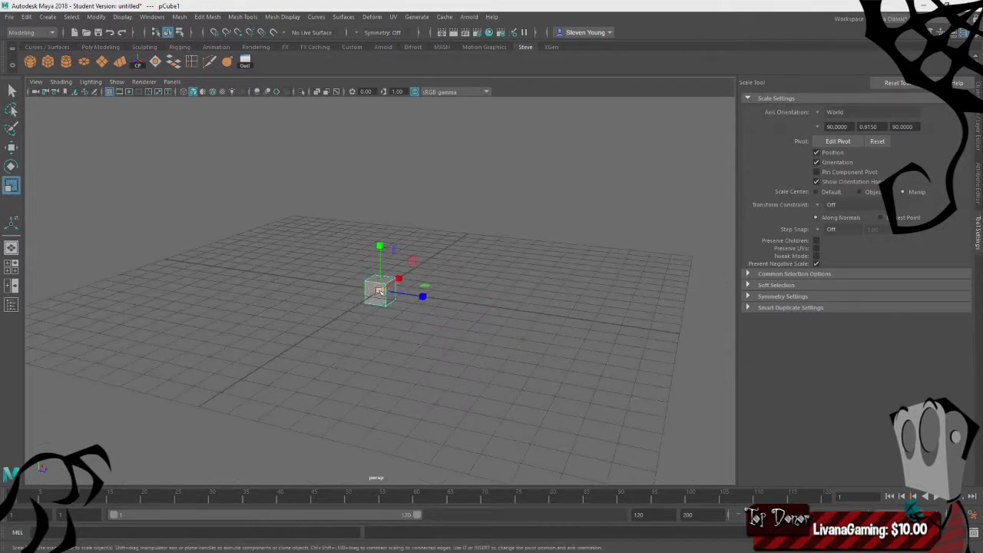
pyautogui.moveTo(379, 290); pyautogui.dragTo(536, 310)
pyautogui.scroll(-5, 536, 311)
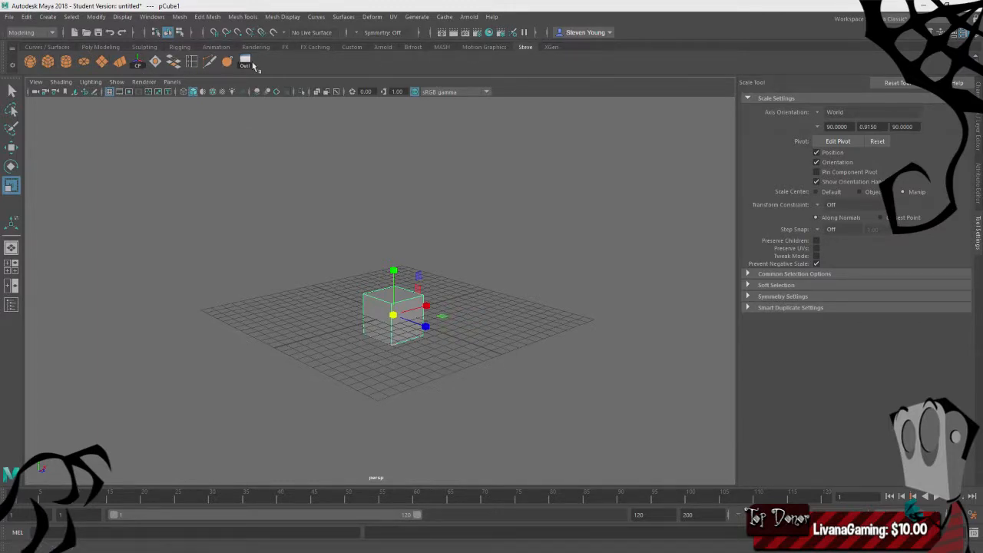
# Hide the grid in the perspective view
pyautogui.click(109, 91)
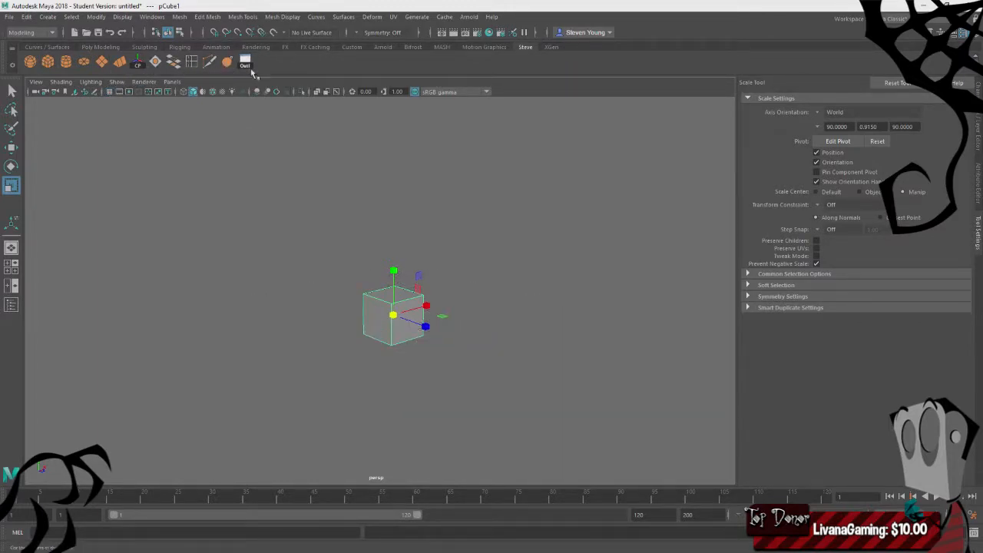
pyautogui.moveTo(333, 198)
pyautogui.keyDown('alt'); pyautogui.mouseDown()
pyautogui.moveTo(358, 202)
pyautogui.moveTo(326, 196)
pyautogui.mouseUp(); pyautogui.keyUp('alt')
pyautogui.press('f')
pyautogui.keyDown('alt'); pyautogui.moveTo(446, 342); pyautogui.dragTo(303, 369, button='right'); pyautogui.keyUp('alt')
pyautogui.keyDown('alt'); pyautogui.moveTo(374, 373); pyautogui.dragTo(309, 369); pyautogui.keyUp('alt')
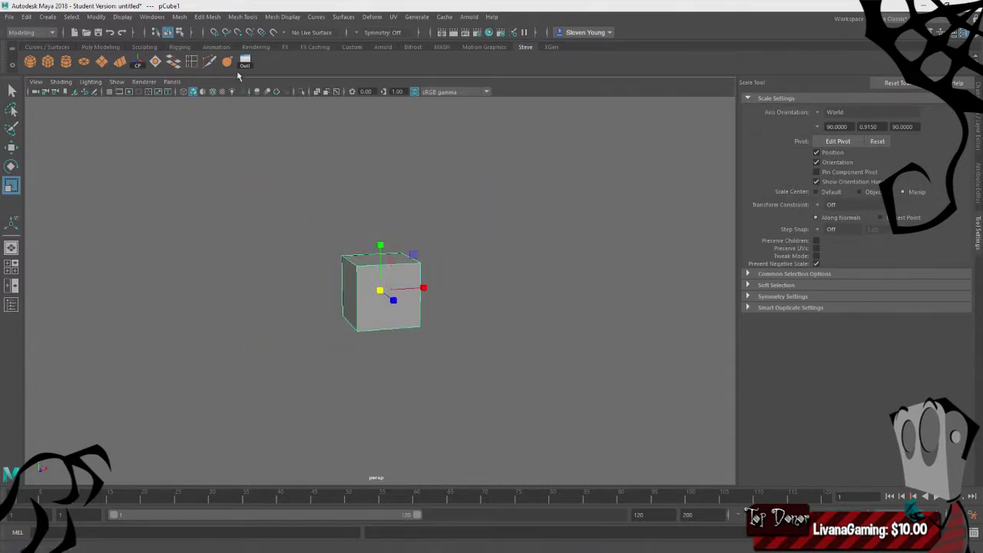
pyautogui.keyDown('alt'); pyautogui.moveTo(221, 235); pyautogui.dragTo(259, 239); pyautogui.keyUp('alt')
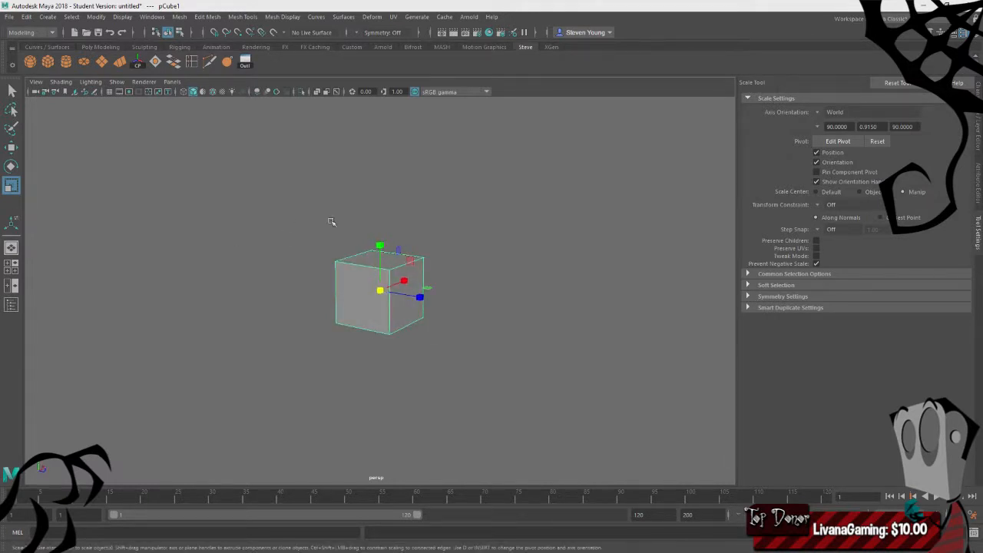
pyautogui.click(109, 92)
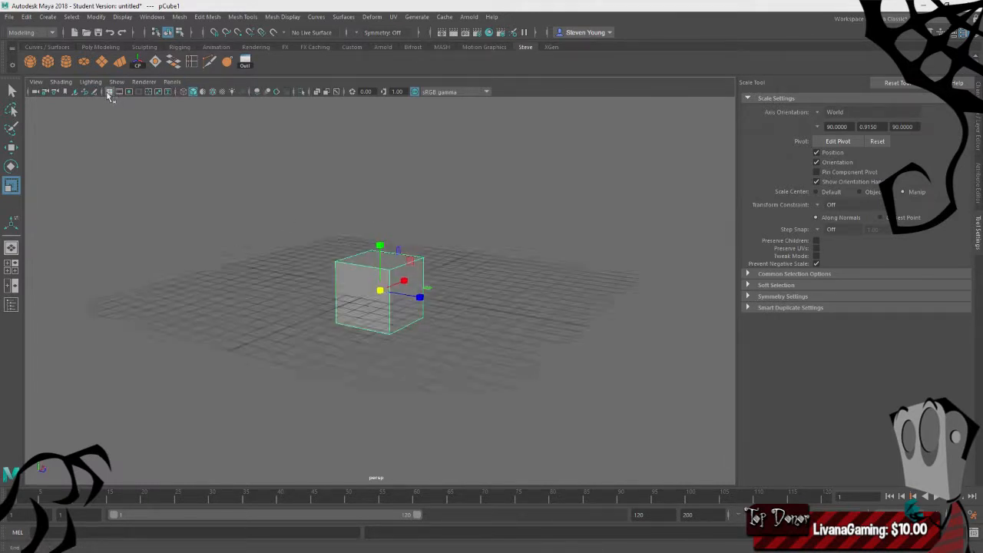
pyautogui.click(109, 93)
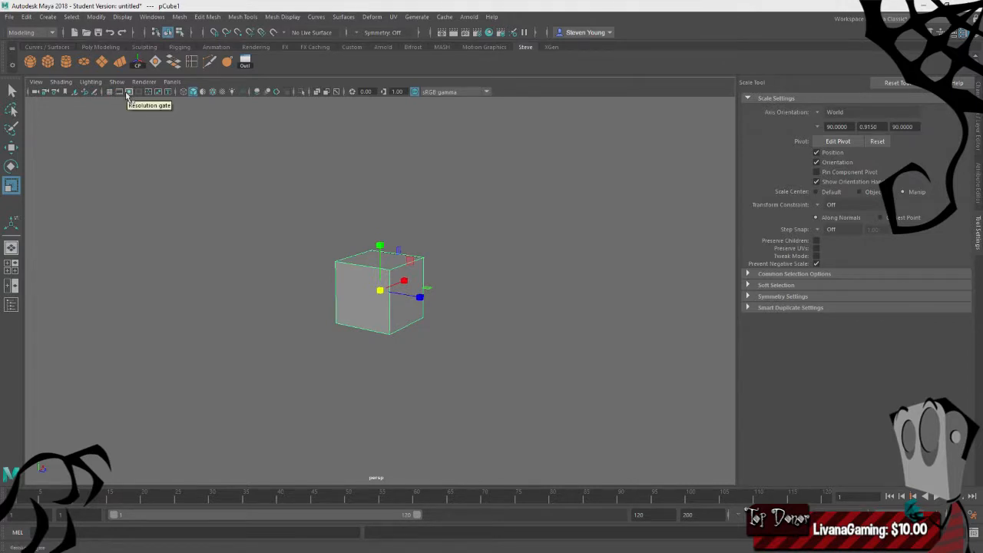
# Scale the whole cube up uniformly a second time
pyautogui.keyDown('alt'); pyautogui.moveTo(516, 251); pyautogui.dragTo(514, 261); pyautogui.keyUp('alt')
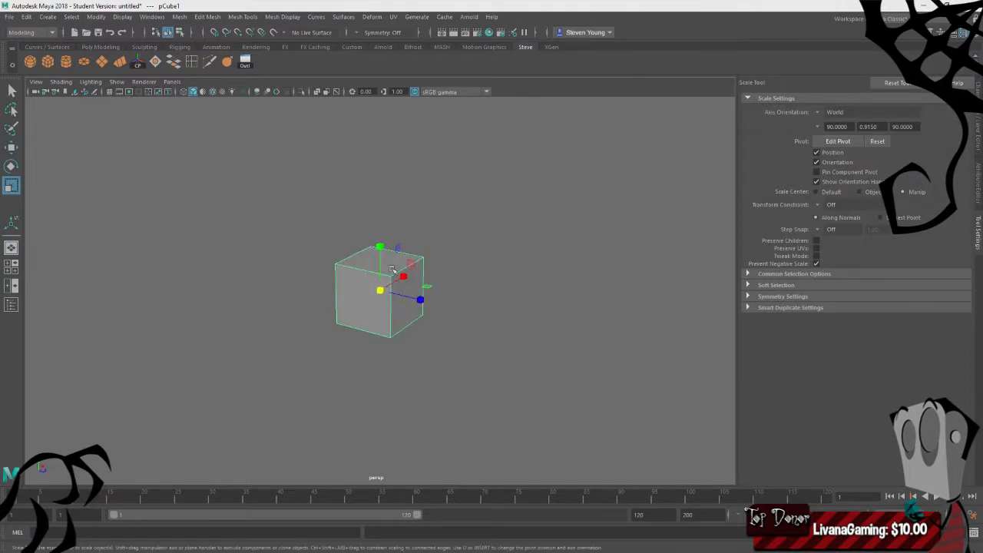
pyautogui.moveTo(380, 291); pyautogui.dragTo(465, 317)
pyautogui.keyDown('alt'); pyautogui.moveTo(537, 323); pyautogui.dragTo(531, 268); pyautogui.keyUp('alt')
pyautogui.scroll(-5, 490, 259)
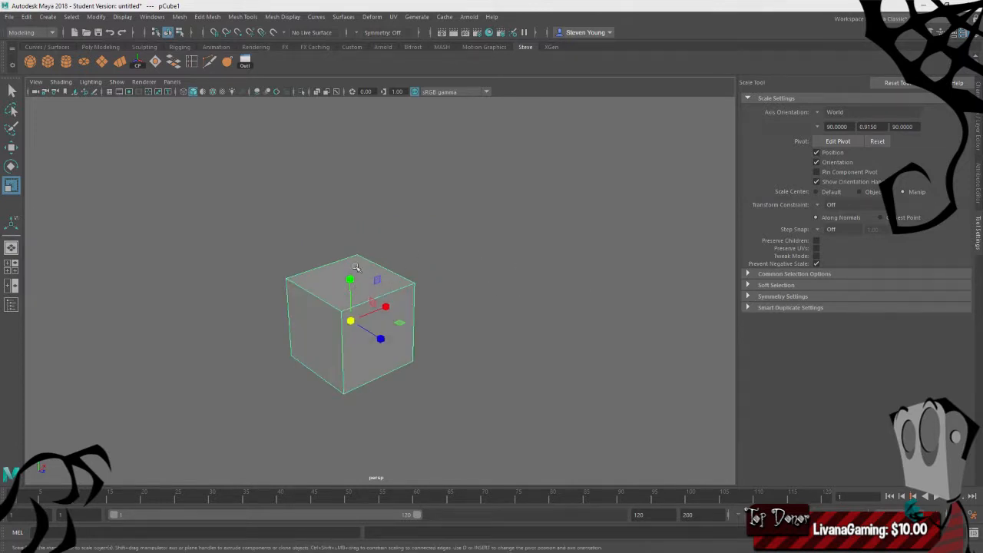
# Select the cube's top face and move it straight up to make a taller block
pyautogui.press('F9')
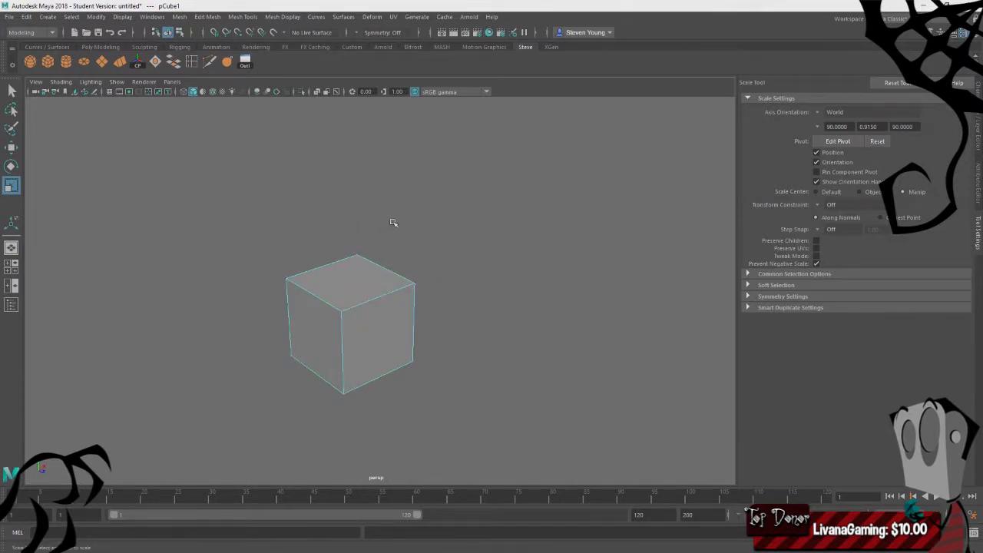
pyautogui.press('F11')
pyautogui.moveTo(406, 248); pyautogui.dragTo(390, 275)
pyautogui.moveTo(433, 251); pyautogui.dragTo(434, 288, button='right')
pyautogui.click(376, 279)
pyautogui.keyDown('alt'); pyautogui.moveTo(531, 278); pyautogui.dragTo(528, 271); pyautogui.keyUp('alt')
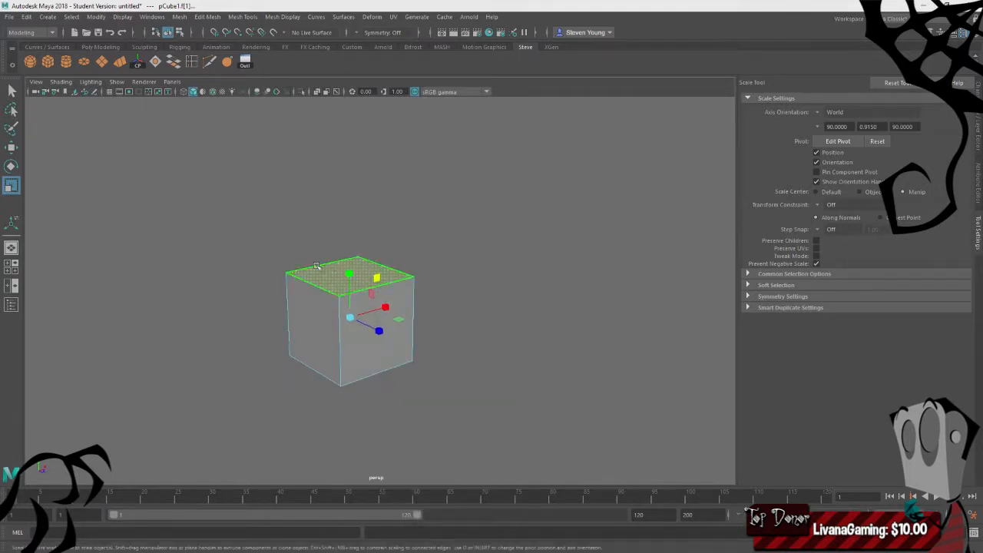
pyautogui.press('w')
pyautogui.press('e')
pyautogui.press('w')
pyautogui.moveTo(348, 201); pyautogui.dragTo(346, 174)
pyautogui.keyDown('alt'); pyautogui.moveTo(241, 256); pyautogui.dragTo(280, 271); pyautogui.keyUp('alt')
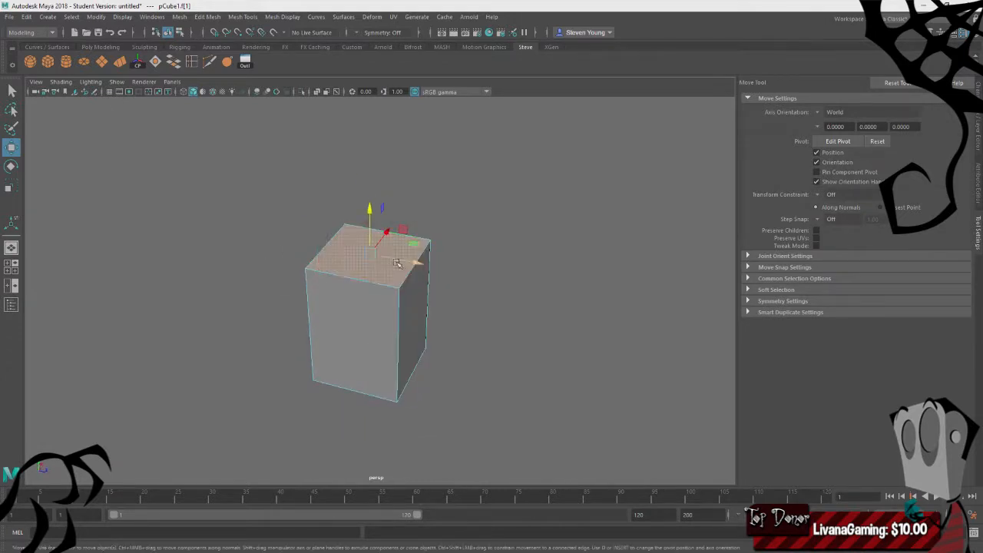
# Scale the block's top face outward uniformly so that the sides taper toward the base
pyautogui.press('r')
pyautogui.moveTo(371, 254); pyautogui.dragTo(393, 268)
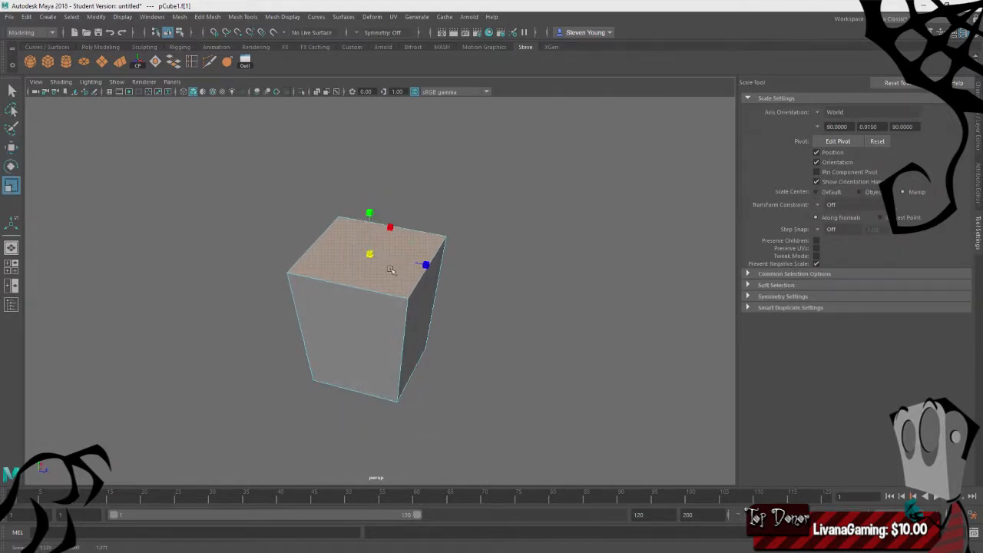
pyautogui.keyDown('alt'); pyautogui.moveTo(522, 309); pyautogui.dragTo(494, 292); pyautogui.keyUp('alt')
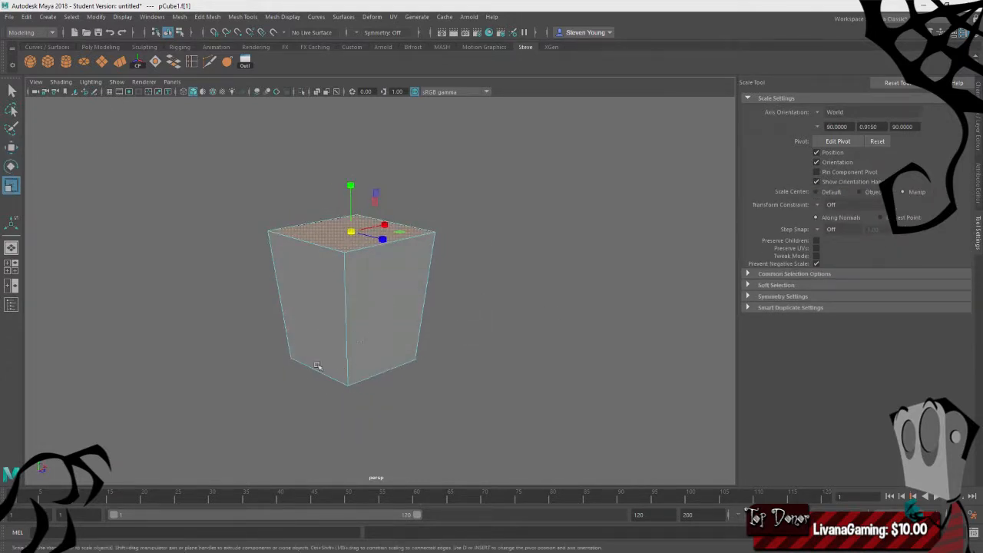
pyautogui.keyDown('alt'); pyautogui.moveTo(319, 366); pyautogui.dragTo(531, 270); pyautogui.keyUp('alt')
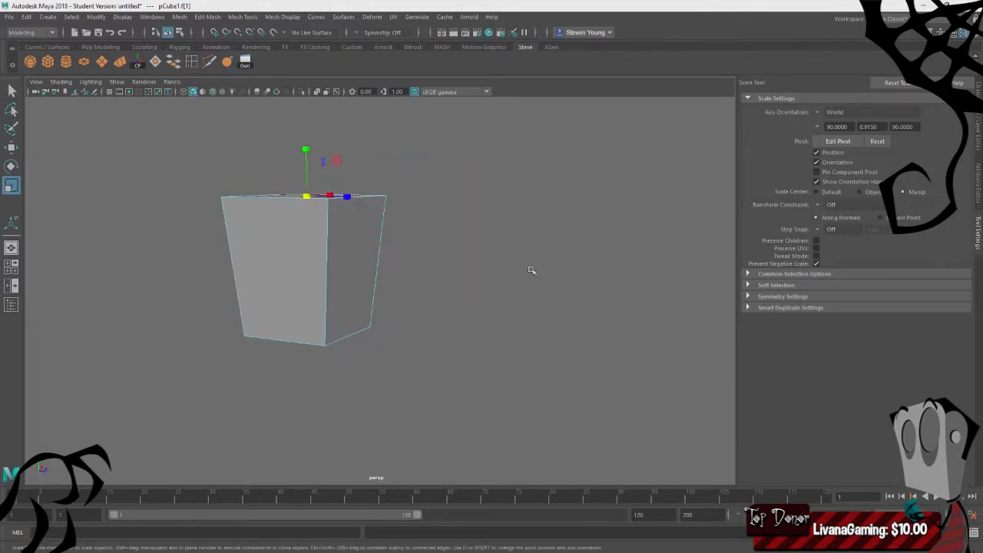
# Return to object selection and scale the entire tapered block down slightly
pyautogui.moveTo(527, 246); pyautogui.dragTo(576, 230, button='right')
pyautogui.keyDown('alt'); pyautogui.moveTo(465, 272); pyautogui.dragTo(358, 354); pyautogui.keyUp('alt')
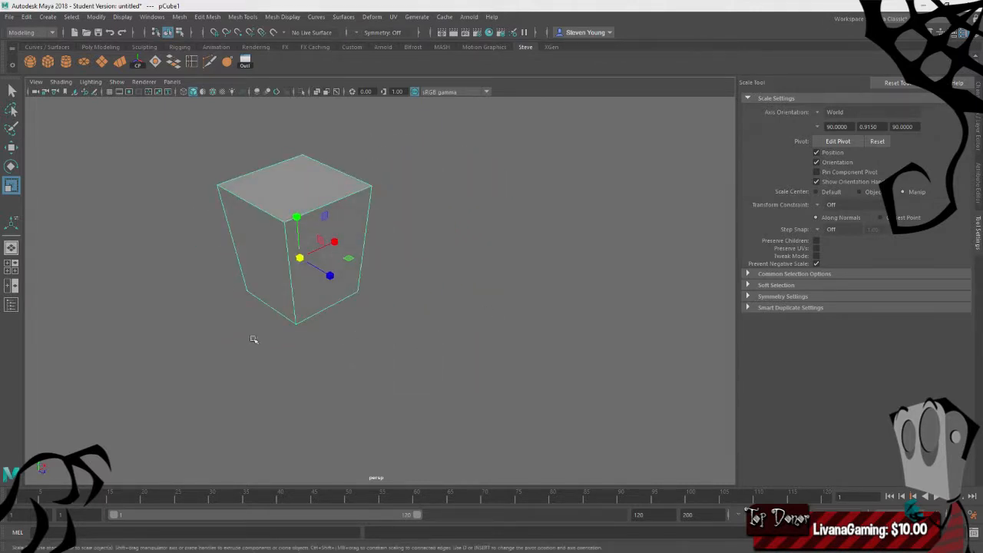
pyautogui.moveTo(300, 257); pyautogui.dragTo(289, 260)
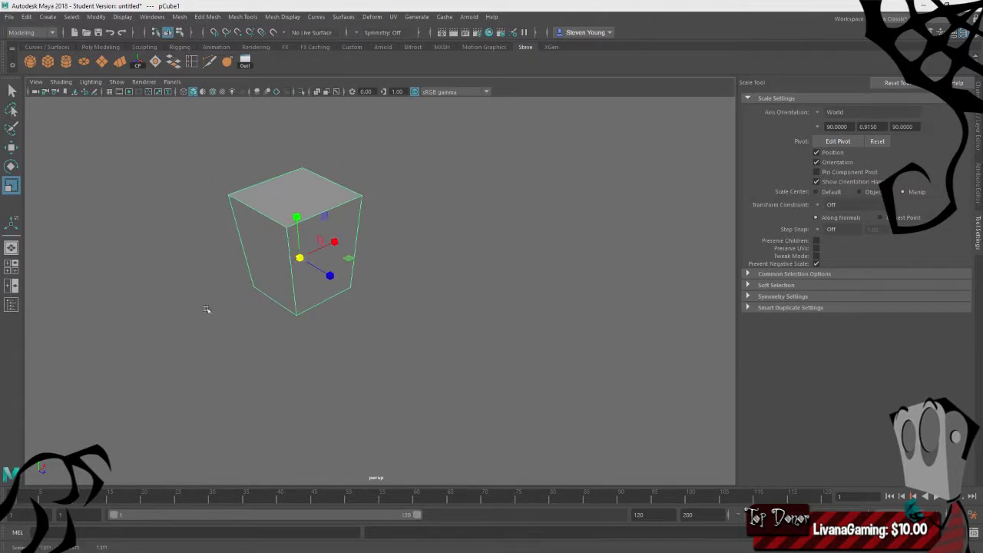
pyautogui.keyDown('alt'); pyautogui.moveTo(206, 309); pyautogui.dragTo(311, 260); pyautogui.keyUp('alt')
pyautogui.keyDown('alt'); pyautogui.moveTo(520, 272); pyautogui.dragTo(661, 217, button='middle'); pyautogui.keyUp('alt')
pyautogui.keyDown('alt'); pyautogui.moveTo(660, 218); pyautogui.dragTo(527, 224); pyautogui.keyUp('alt')
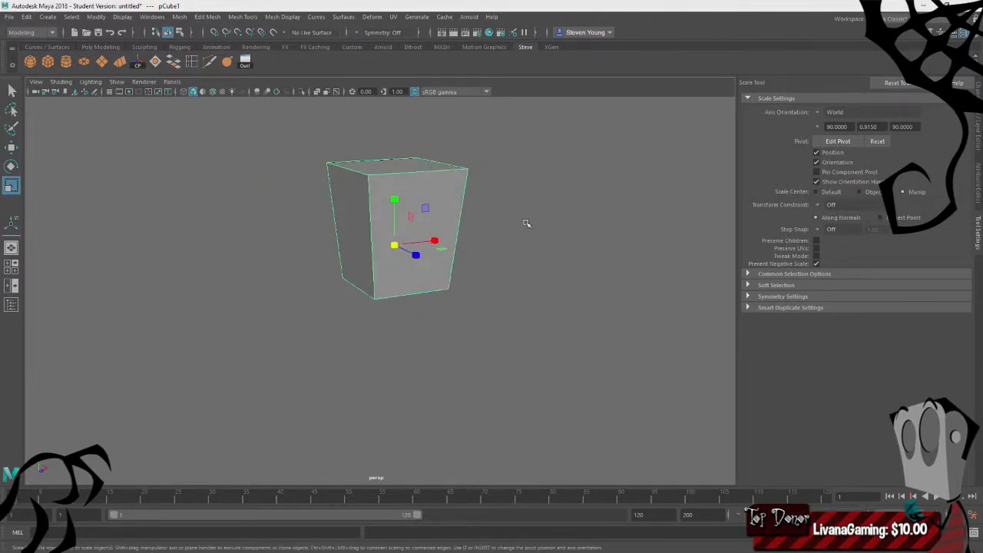
# Duplicate the tapered block and move the copy straight up so it sits on top of the original
pyautogui.click(516, 217)
pyautogui.scroll(-3, 518, 226)
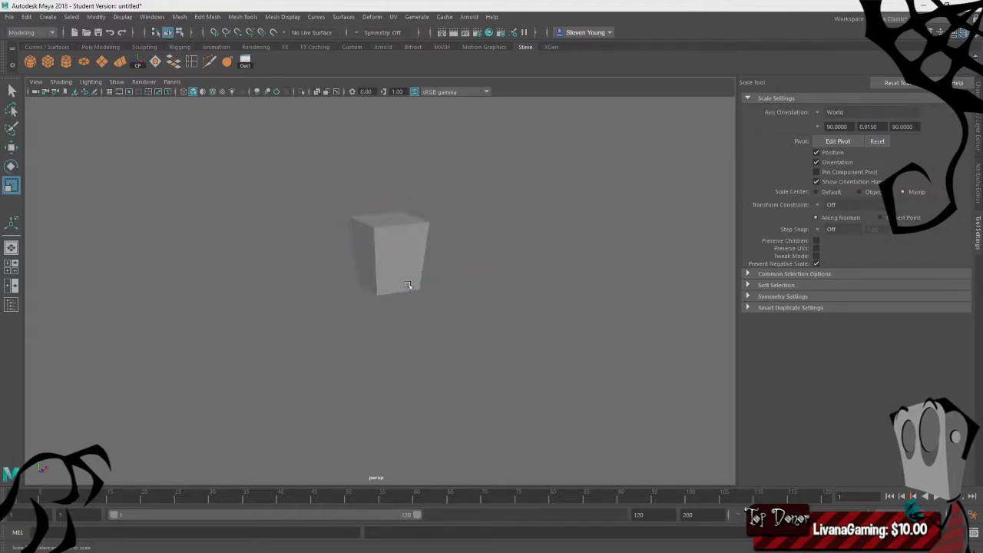
pyautogui.keyDown('alt'); pyautogui.moveTo(392, 309); pyautogui.dragTo(483, 307); pyautogui.keyUp('alt')
pyautogui.click(407, 229)
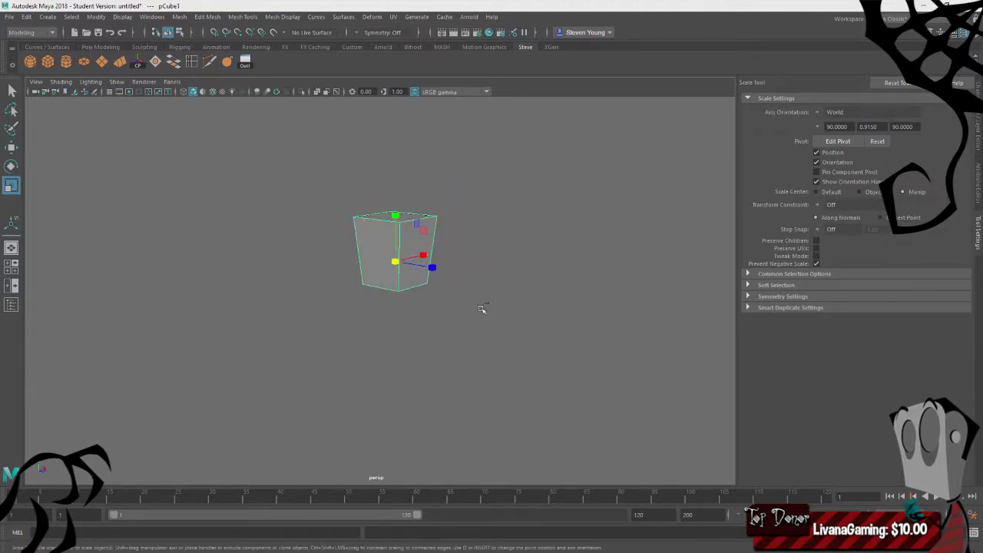
pyautogui.press('w')
pyautogui.moveTo(398, 224); pyautogui.dragTo(398, 156)
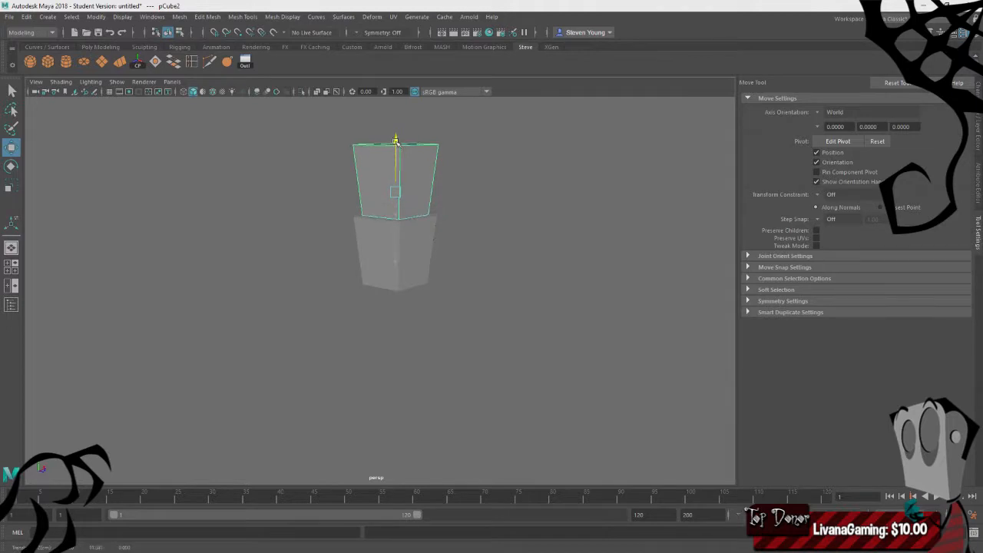
# Scale the upper copy's top face down almost to a point, forming a pyramid-shaped spire
pyautogui.press('r')
pyautogui.keyDown('alt'); pyautogui.moveTo(520, 195); pyautogui.dragTo(442, 200); pyautogui.keyUp('alt')
pyautogui.moveTo(451, 132); pyautogui.dragTo(453, 163, button='right')
pyautogui.click(382, 149)
pyautogui.moveTo(393, 150); pyautogui.dragTo(363, 152)
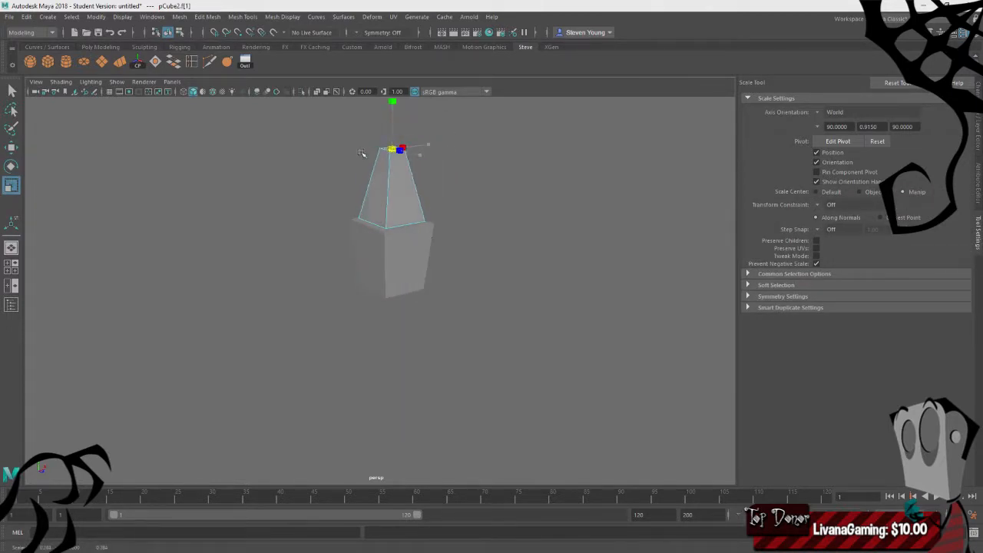
pyautogui.scroll(4, 488, 229)
pyautogui.keyDown('alt'); pyautogui.moveTo(488, 228); pyautogui.dragTo(476, 211); pyautogui.keyUp('alt')
pyautogui.keyDown('alt'); pyautogui.moveTo(477, 211); pyautogui.dragTo(501, 297, button='middle'); pyautogui.keyUp('alt')
pyautogui.keyDown('alt'); pyautogui.moveTo(500, 296); pyautogui.dragTo(441, 317); pyautogui.keyUp('alt')
pyautogui.moveTo(403, 139); pyautogui.dragTo(379, 142)
pyautogui.keyDown('alt'); pyautogui.moveTo(493, 227); pyautogui.dragTo(531, 211); pyautogui.keyUp('alt')
# Select the spire as an object and move it up to leave a gap above the lower block
pyautogui.moveTo(462, 181); pyautogui.dragTo(541, 152, button='right')
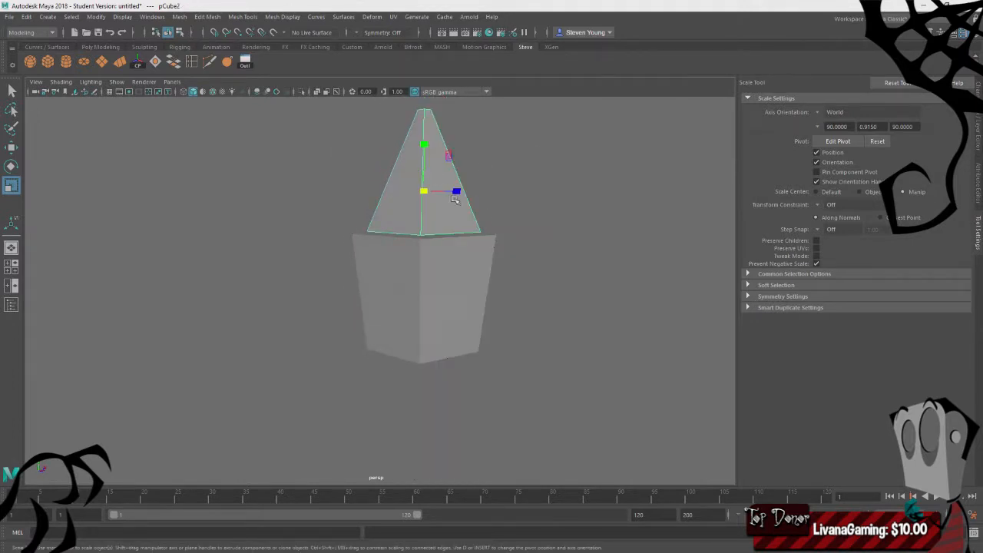
pyautogui.press('w')
pyautogui.moveTo(424, 142); pyautogui.dragTo(424, 122)
pyautogui.keyDown('alt'); pyautogui.moveTo(513, 186); pyautogui.dragTo(527, 169); pyautogui.keyUp('alt')
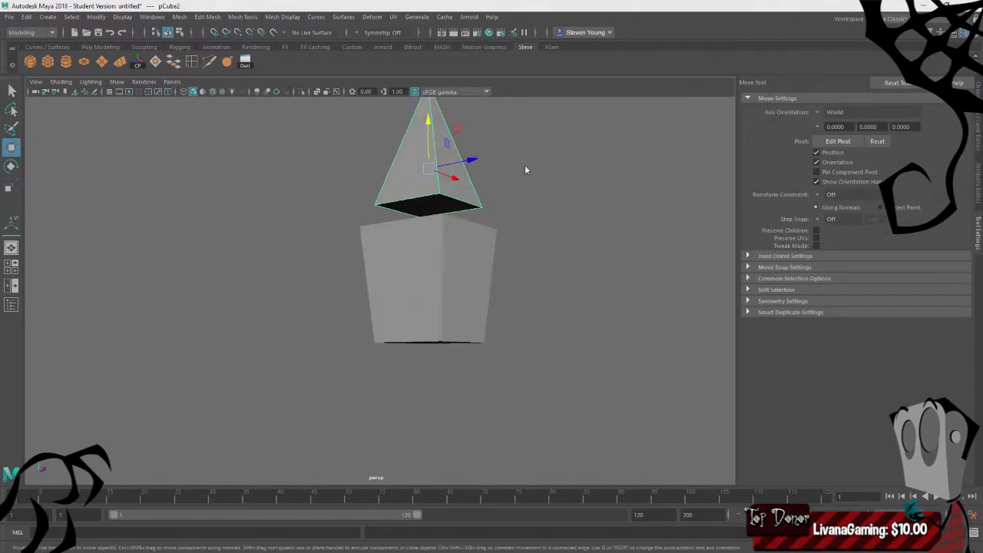
# Scale up the spire's bottom face to widen its base, and return to object selection
pyautogui.moveTo(526, 169); pyautogui.dragTo(525, 196, button='right')
pyautogui.click(452, 200)
pyautogui.press('r')
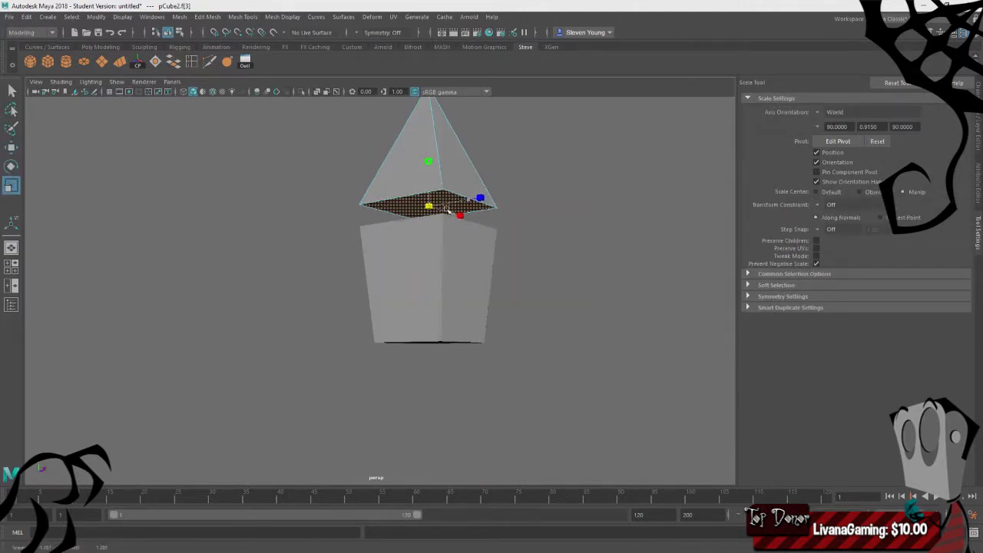
pyautogui.keyDown('alt'); pyautogui.moveTo(498, 204); pyautogui.dragTo(525, 182); pyautogui.keyUp('alt')
pyautogui.moveTo(526, 181); pyautogui.dragTo(574, 164, button='right')
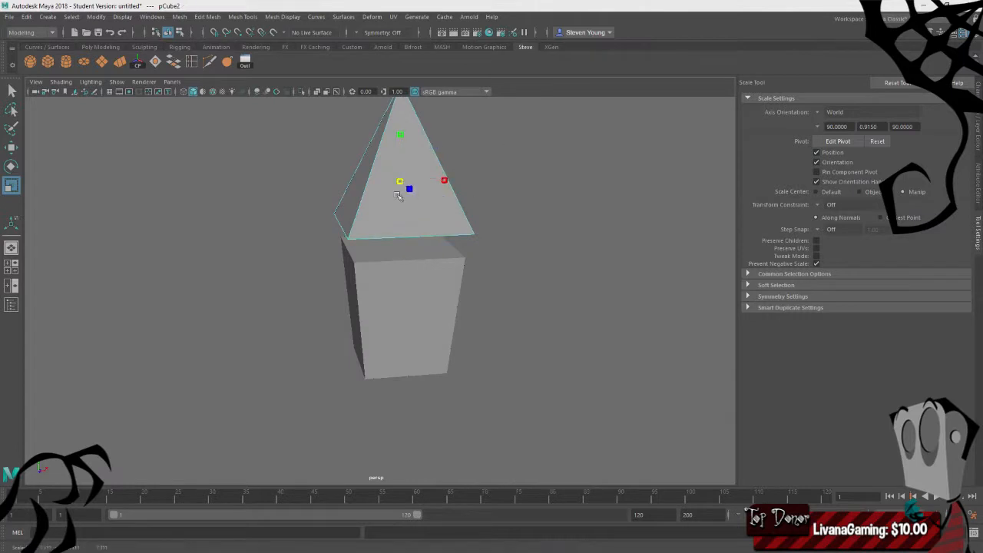
# Move the spire straight down so its base rests on the top of the lower block
pyautogui.press('w')
pyautogui.moveTo(401, 133); pyautogui.dragTo(402, 162)
pyautogui.keyDown('alt'); pyautogui.moveTo(282, 226); pyautogui.dragTo(373, 204); pyautogui.keyUp('alt')
pyautogui.moveTo(429, 149); pyautogui.dragTo(442, 142)
# Scale the spire's bottom face outward so it overhangs the block like a roof, and return to object selection
pyautogui.keyDown('alt'); pyautogui.moveTo(541, 183); pyautogui.dragTo(548, 160); pyautogui.keyUp('alt')
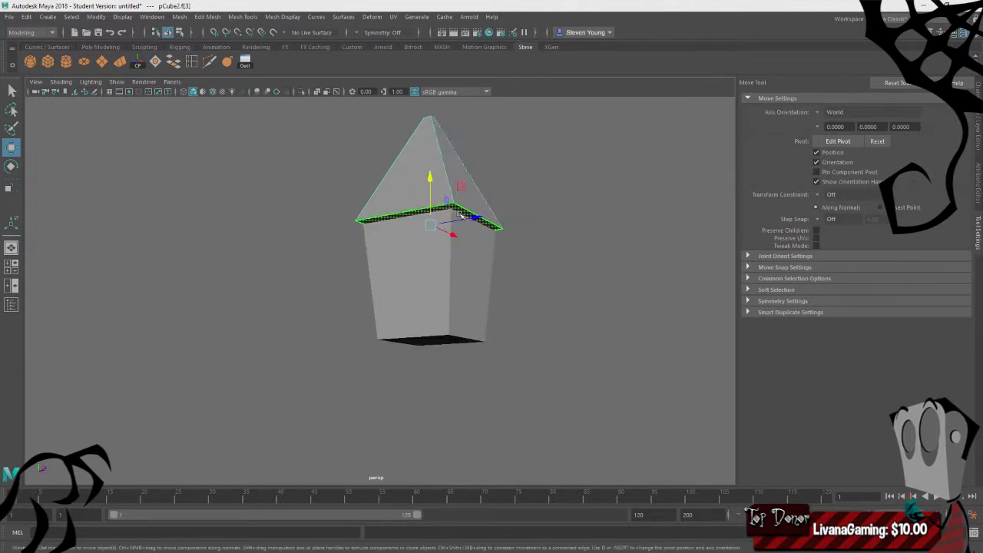
pyautogui.press('e')
pyautogui.press('r')
pyautogui.moveTo(431, 225); pyautogui.dragTo(508, 173)
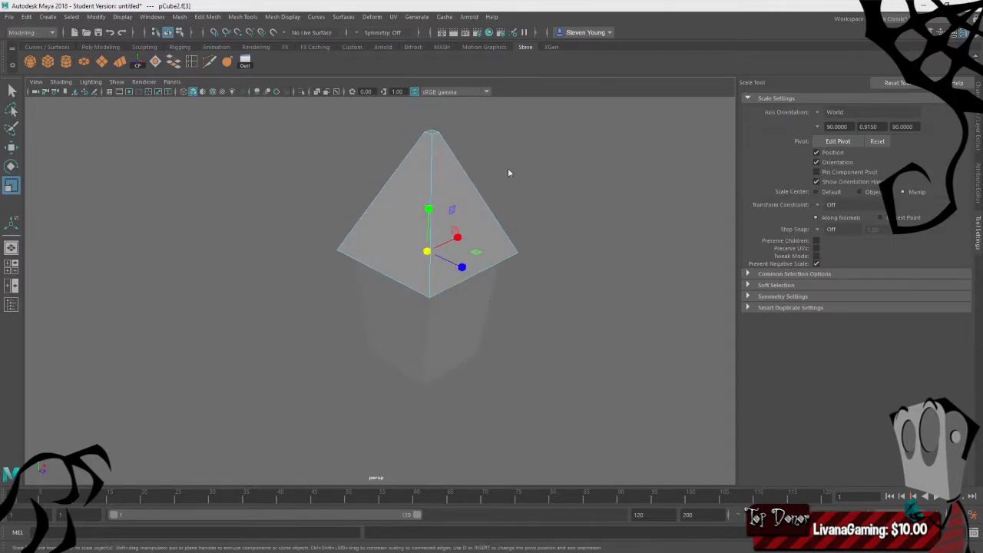
pyautogui.moveTo(508, 173); pyautogui.dragTo(530, 162, button='right')
# Nudge the whole spire slightly upward on the block
pyautogui.keyDown('alt'); pyautogui.moveTo(556, 180); pyautogui.dragTo(571, 174); pyautogui.keyUp('alt')
pyautogui.press('w')
pyautogui.moveTo(433, 151); pyautogui.dragTo(434, 140)
pyautogui.keyDown('alt'); pyautogui.moveTo(298, 213); pyautogui.dragTo(315, 201); pyautogui.keyUp('alt')
# Delete both the spire and the tapered block to clear the scene
pyautogui.press('Delete')
pyautogui.click(454, 287)
pyautogui.press('Delete')
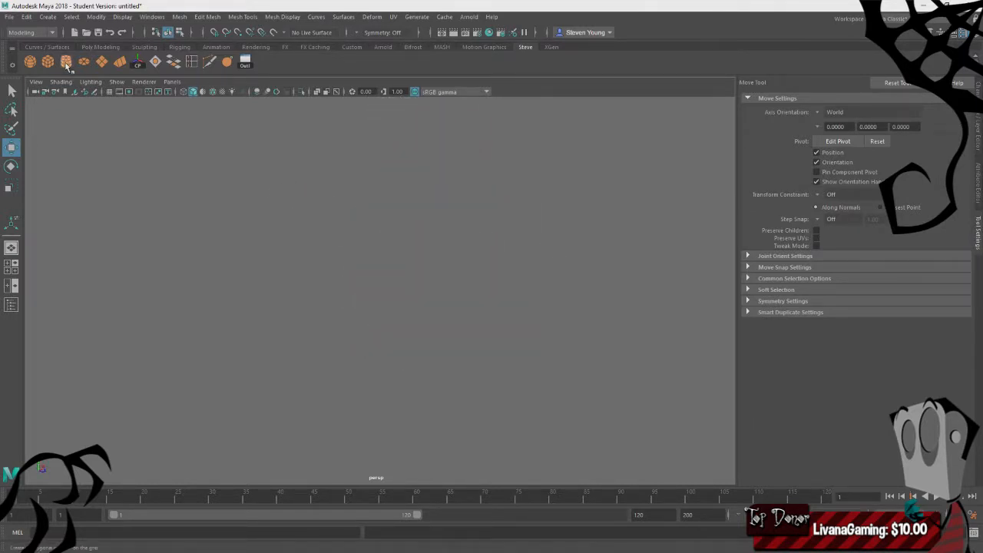
# Create a new polygon cube and raise its top face to make it taller
pyautogui.press('e')
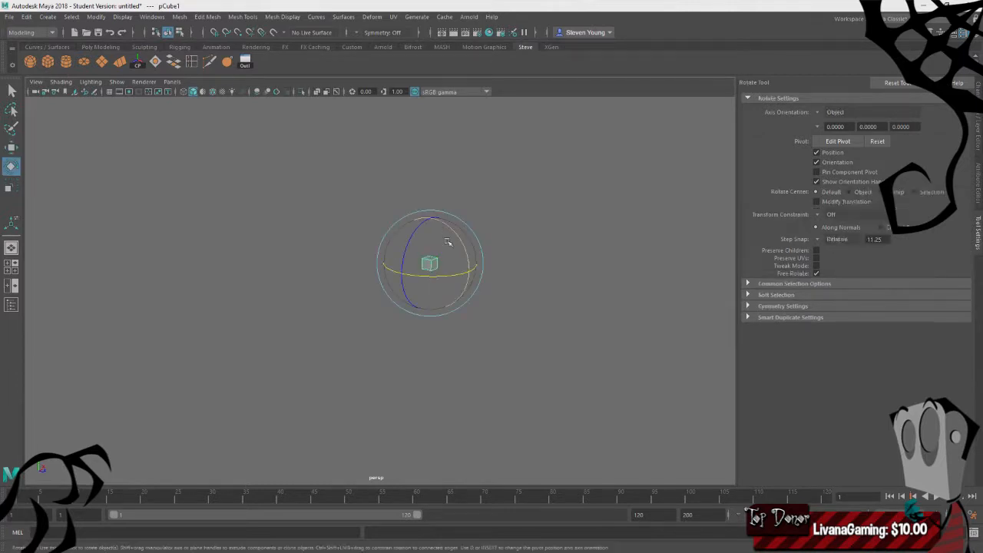
pyautogui.press('r')
pyautogui.press('f')
pyautogui.moveTo(599, 236)
pyautogui.keyDown('alt'); pyautogui.mouseDown()
pyautogui.moveTo(485, 220)
pyautogui.moveTo(584, 246)
pyautogui.mouseUp(); pyautogui.keyUp('alt')
pyautogui.moveTo(527, 223); pyautogui.dragTo(538, 245, button='right')
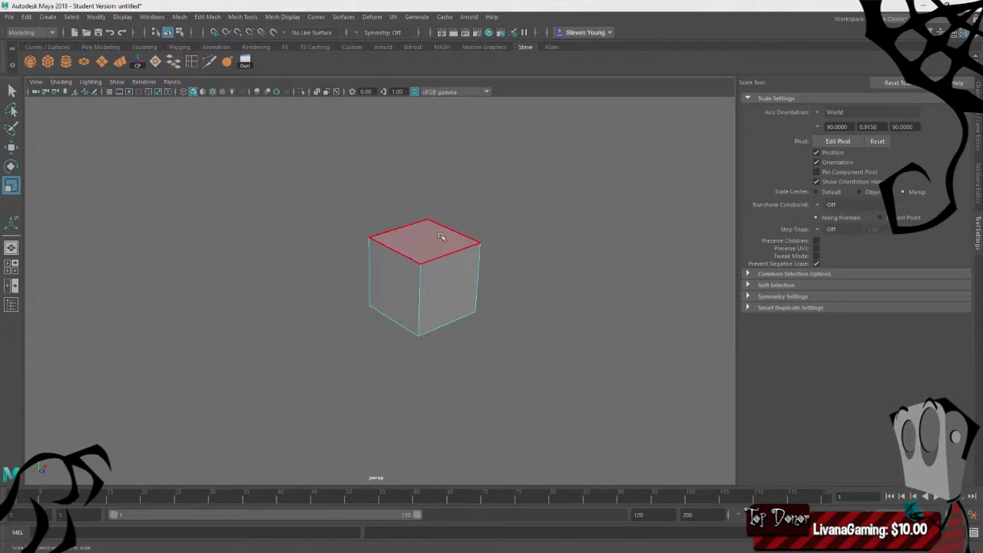
pyautogui.click(426, 231)
pyautogui.press('w')
pyautogui.moveTo(433, 171); pyautogui.dragTo(516, 228)
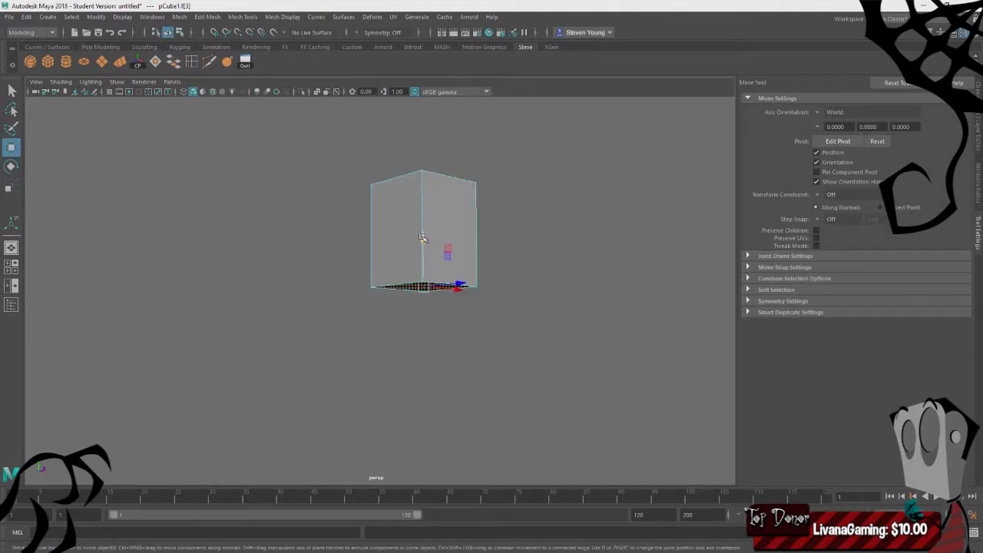
# Pull the cube's bottom face down to stretch it into a tall upright block
pyautogui.moveTo(422, 238); pyautogui.dragTo(424, 279)
pyautogui.keyDown('alt'); pyautogui.moveTo(424, 280); pyautogui.dragTo(553, 292); pyautogui.keyUp('alt')
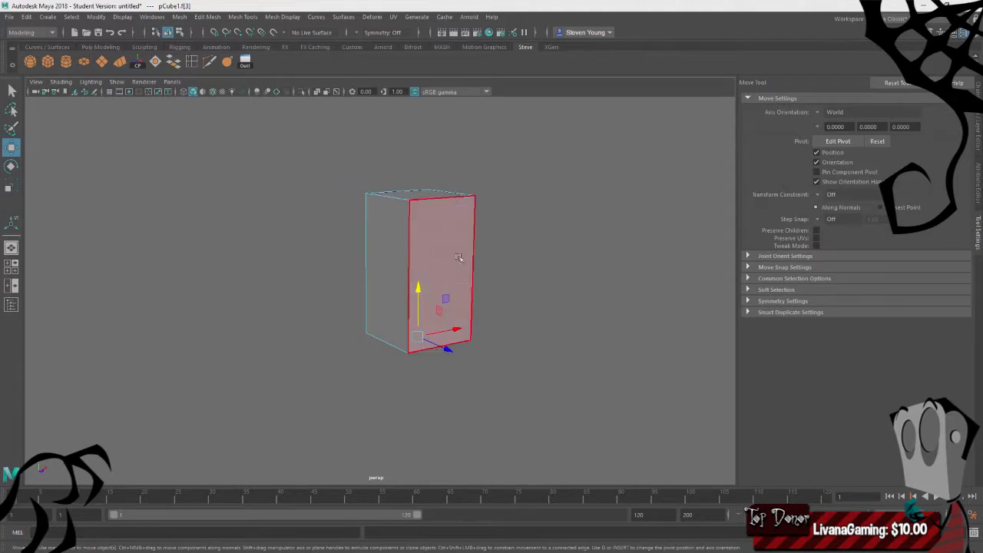
pyautogui.keyDown('alt'); pyautogui.moveTo(459, 258); pyautogui.dragTo(413, 268); pyautogui.keyUp('alt')
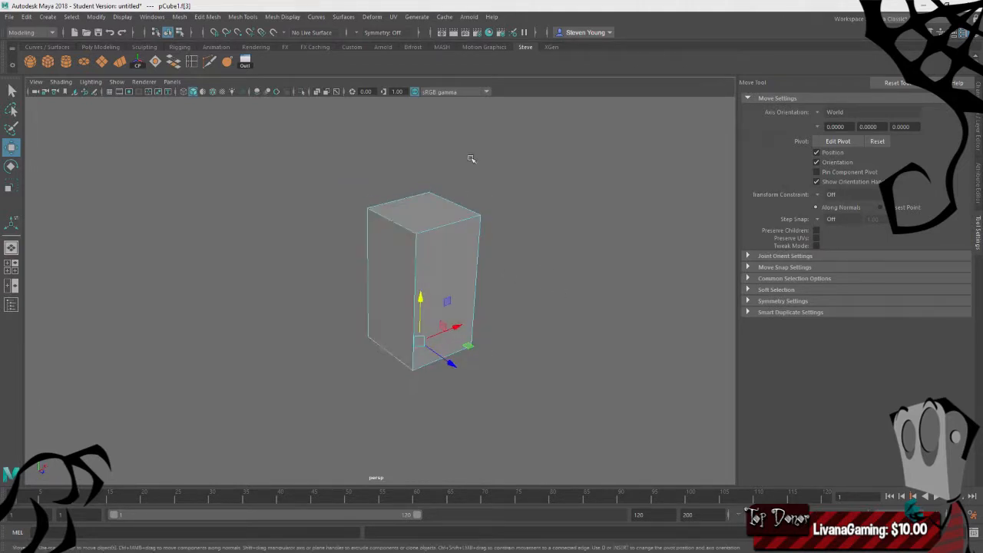
pyautogui.keyDown('alt'); pyautogui.moveTo(465, 165); pyautogui.dragTo(454, 217); pyautogui.keyUp('alt')
pyautogui.moveTo(435, 176); pyautogui.dragTo(438, 205, button='right')
pyautogui.click(366, 258)
pyautogui.keyDown('alt'); pyautogui.moveTo(537, 201); pyautogui.dragTo(532, 211); pyautogui.keyUp('alt')
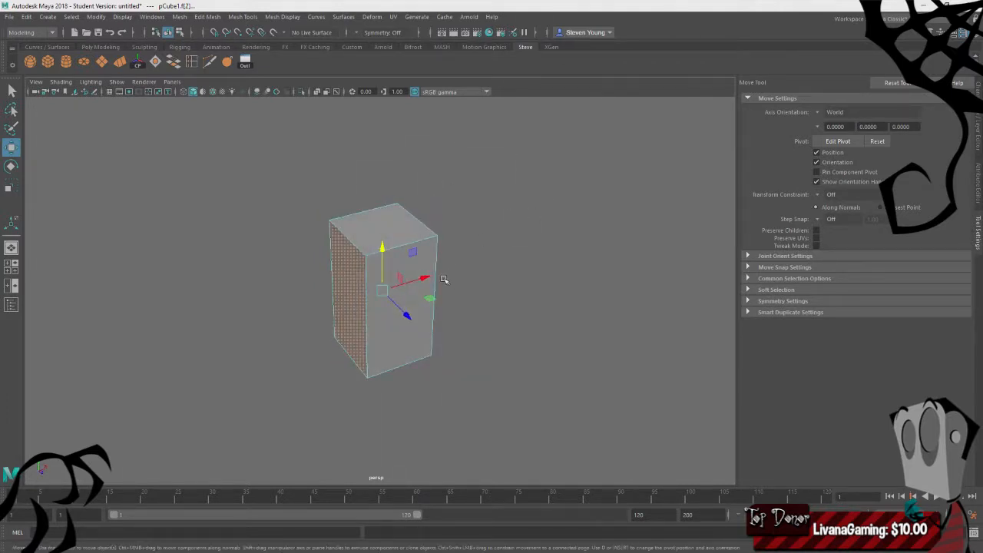
pyautogui.moveTo(416, 279); pyautogui.dragTo(383, 289)
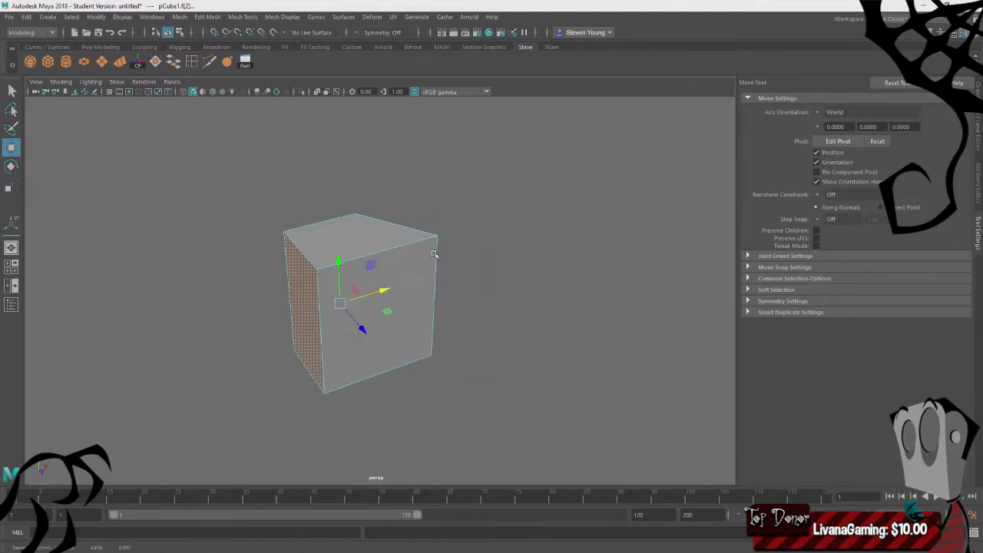
pyautogui.hotkey('ctrl', 'z')
pyautogui.moveTo(484, 262)
pyautogui.keyDown('alt'); pyautogui.mouseDown()
pyautogui.moveTo(459, 250)
pyautogui.moveTo(487, 252)
pyautogui.mouseUp(); pyautogui.keyUp('alt')
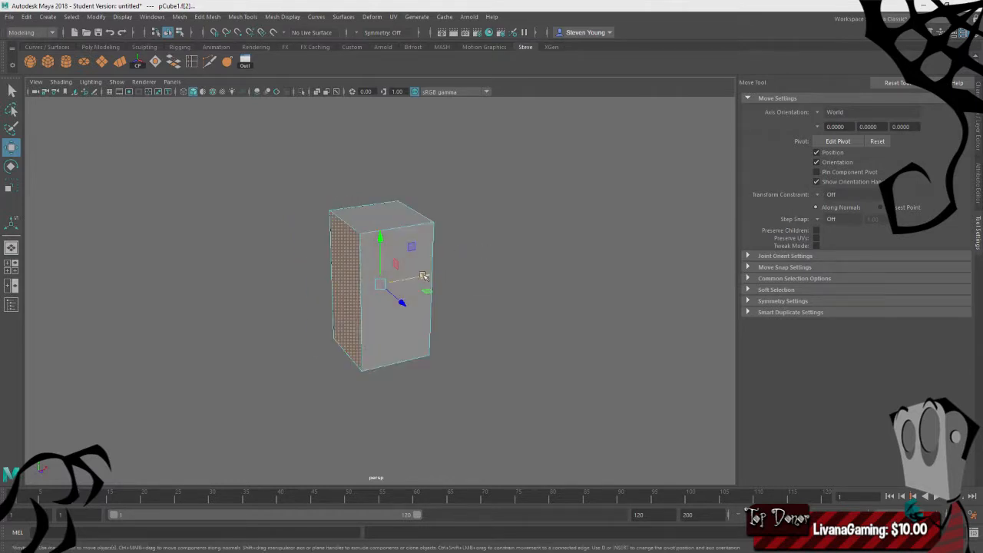
pyautogui.moveTo(423, 275); pyautogui.dragTo(394, 282)
pyautogui.keyDown('alt'); pyautogui.moveTo(392, 276); pyautogui.dragTo(240, 308); pyautogui.keyUp('alt')
pyautogui.hotkey('ctrl', 'z')
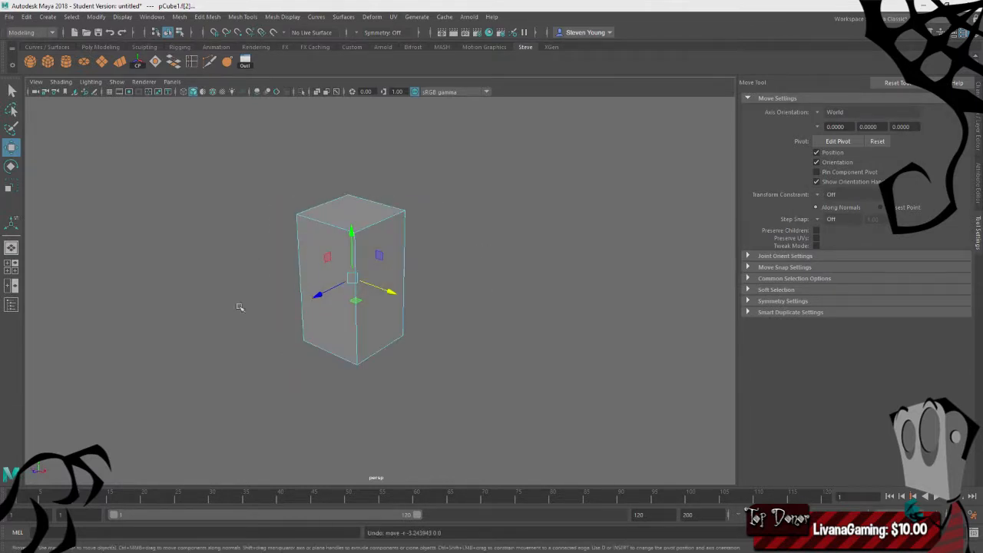
# Move the block's side face outward along Z to extend it into a longer rectangular body
pyautogui.click(208, 306)
pyautogui.click(339, 302)
pyautogui.keyDown('alt'); pyautogui.moveTo(446, 304); pyautogui.dragTo(398, 305); pyautogui.keyUp('alt')
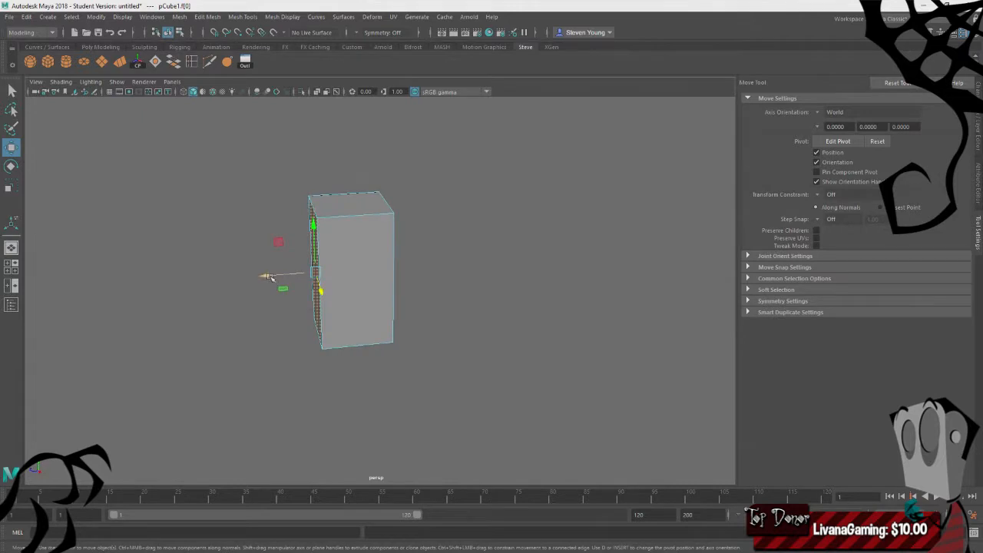
pyautogui.moveTo(269, 276); pyautogui.dragTo(261, 330)
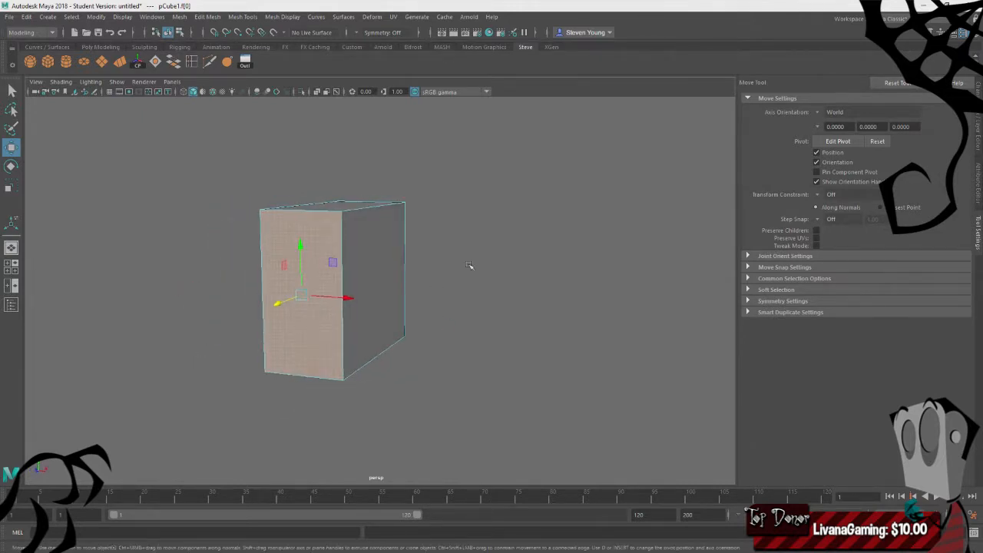
pyautogui.keyDown('alt'); pyautogui.moveTo(470, 265); pyautogui.dragTo(464, 235); pyautogui.keyUp('alt')
pyautogui.moveTo(465, 235); pyautogui.dragTo(453, 270, button='right')
pyautogui.click(342, 316)
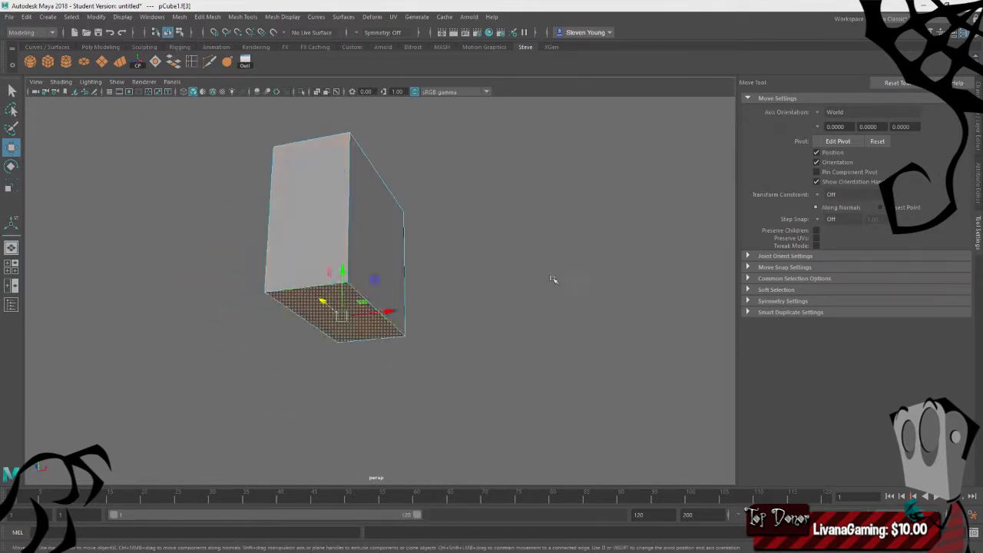
# Center the rectangular block's pivot, then duplicate the block and move the copy straight up above the original
pyautogui.keyDown('alt'); pyautogui.moveTo(553, 280); pyautogui.dragTo(492, 294); pyautogui.keyUp('alt')
pyautogui.moveTo(477, 201); pyautogui.dragTo(509, 189, button='right')
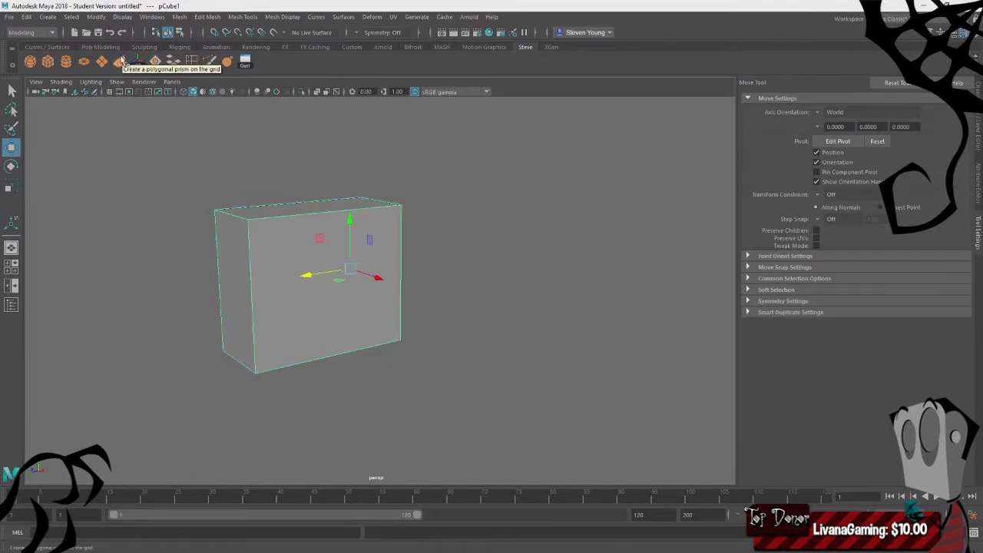
pyautogui.keyDown('alt'); pyautogui.moveTo(195, 198); pyautogui.dragTo(233, 220); pyautogui.keyUp('alt')
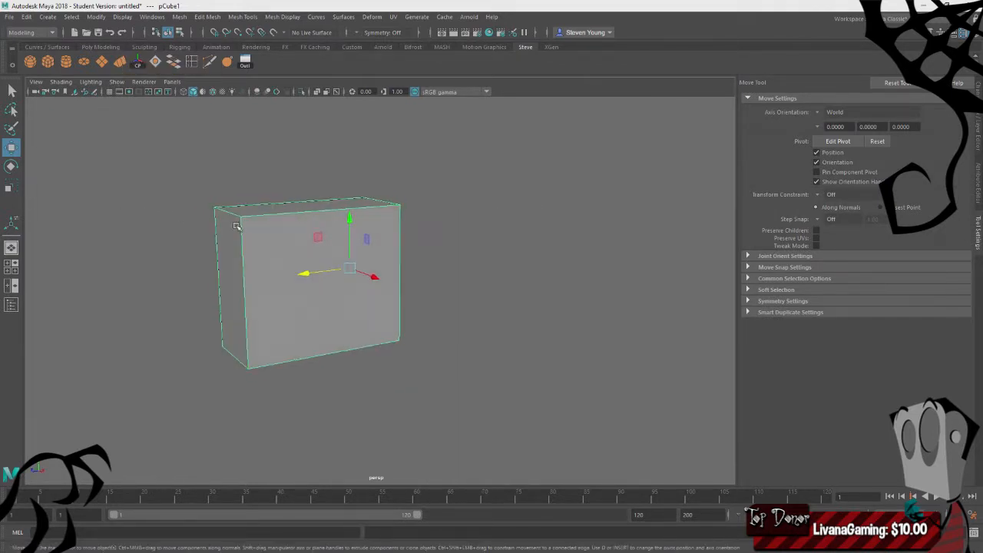
pyautogui.keyDown('alt'); pyautogui.moveTo(239, 222); pyautogui.dragTo(337, 211, button='middle'); pyautogui.keyUp('alt')
pyautogui.keyDown('alt'); pyautogui.moveTo(551, 232); pyautogui.dragTo(541, 256); pyautogui.keyUp('alt')
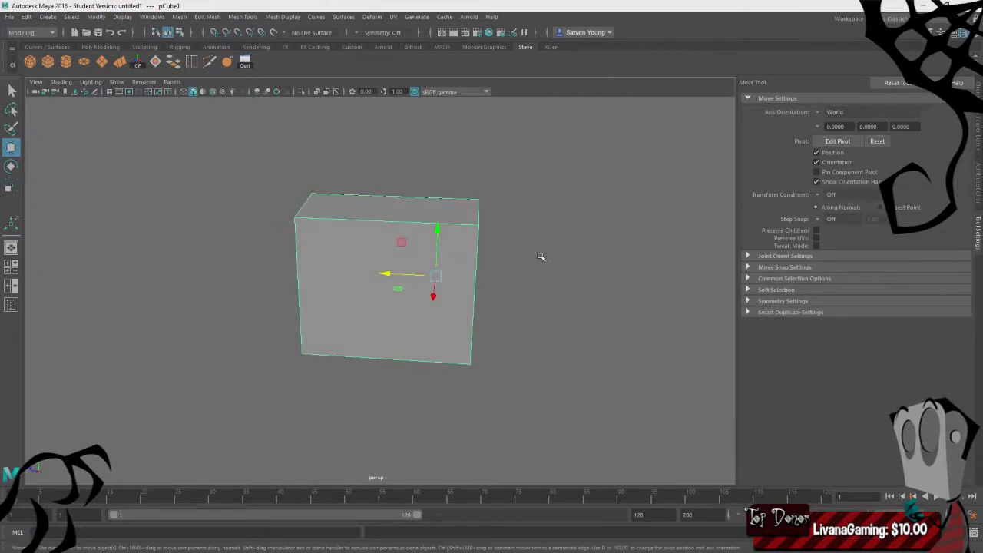
pyautogui.click(137, 64)
pyautogui.keyDown('alt'); pyautogui.moveTo(308, 254); pyautogui.dragTo(433, 66); pyautogui.keyUp('alt')
pyautogui.scroll(-5, 514, 198)
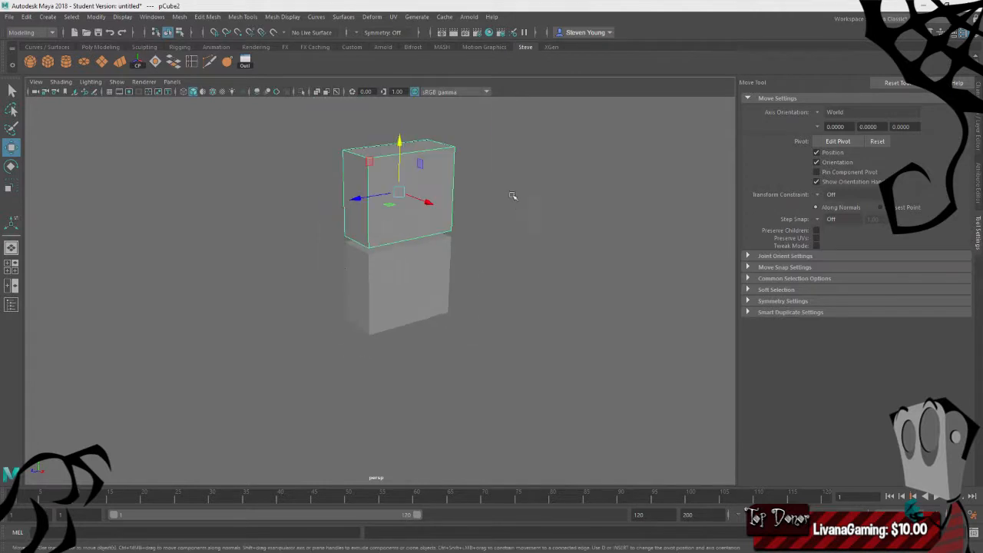
# Scale the upper copy's top face along X down to a narrow ridge, forming a pitched roof
pyautogui.keyDown('alt'); pyautogui.moveTo(514, 198); pyautogui.dragTo(572, 158); pyautogui.keyUp('alt')
pyautogui.moveTo(571, 158); pyautogui.dragTo(574, 189, button='right')
pyautogui.click(418, 150)
pyautogui.press('r')
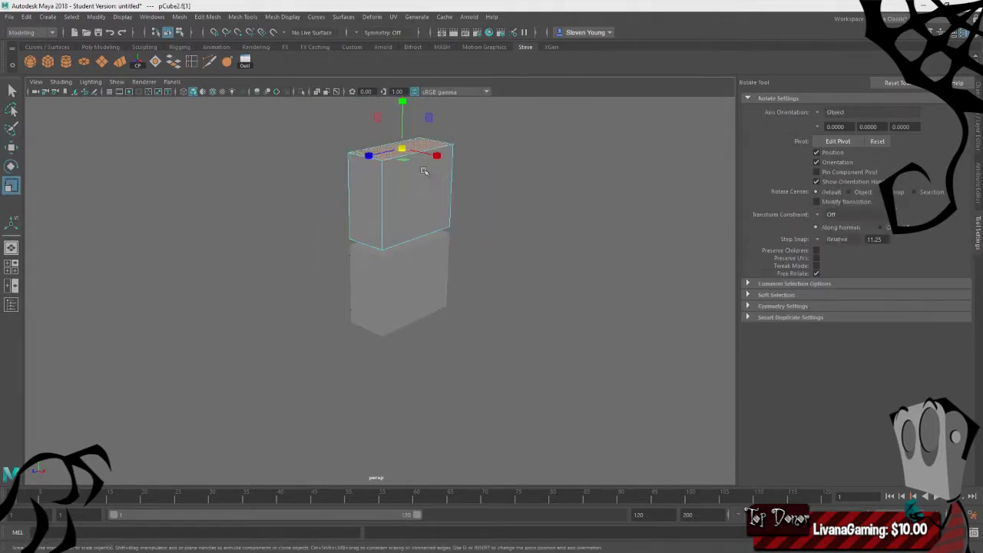
pyautogui.moveTo(433, 156); pyautogui.dragTo(426, 156)
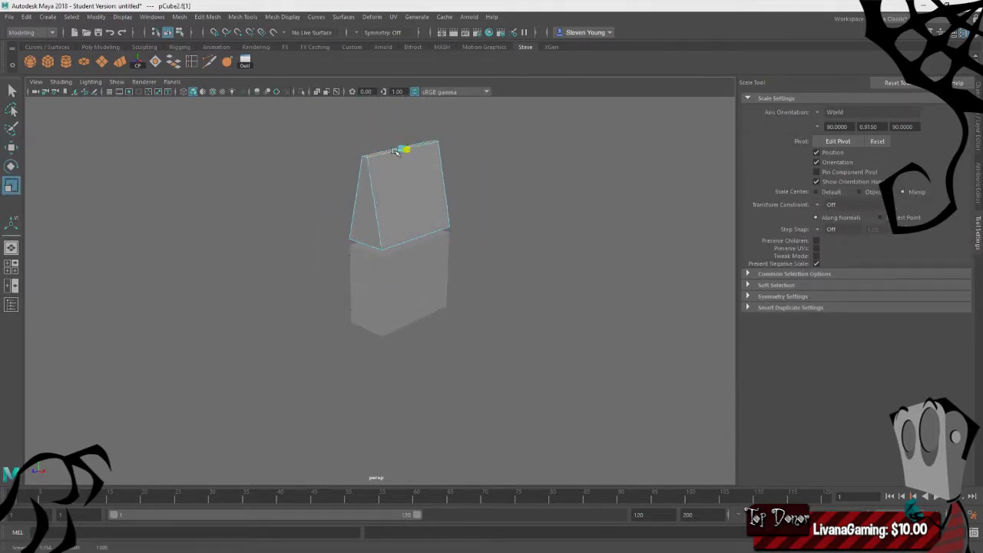
pyautogui.press('f')
pyautogui.scroll(-5, 422, 217)
pyautogui.keyDown('alt'); pyautogui.moveTo(411, 219); pyautogui.dragTo(461, 284); pyautogui.keyUp('alt')
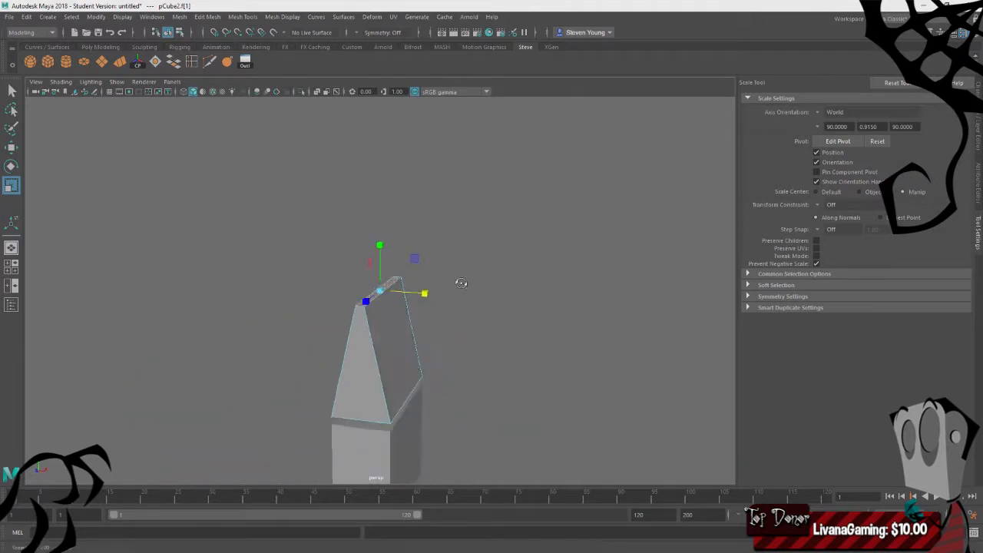
pyautogui.keyDown('alt'); pyautogui.moveTo(374, 222); pyautogui.dragTo(382, 164, button='middle'); pyautogui.keyUp('alt')
pyautogui.keyDown('alt'); pyautogui.moveTo(404, 209); pyautogui.dragTo(409, 168); pyautogui.keyUp('alt')
# Scale the whole roof up slightly so it overhangs the body, and adjust its height
pyautogui.moveTo(477, 170); pyautogui.dragTo(508, 156, button='right')
pyautogui.moveTo(393, 263); pyautogui.dragTo(400, 271)
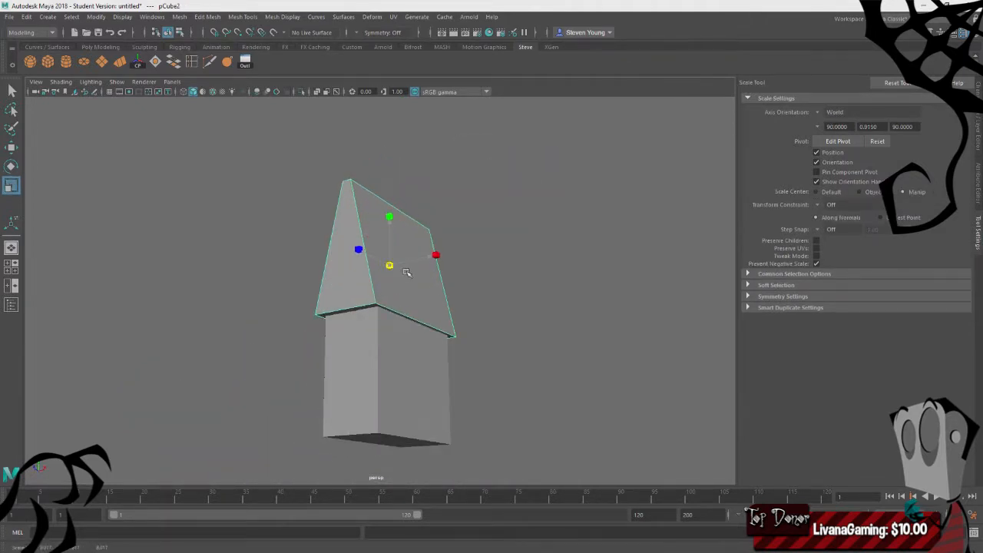
pyautogui.moveTo(394, 228); pyautogui.dragTo(395, 225)
pyautogui.keyDown('alt'); pyautogui.moveTo(453, 293); pyautogui.dragTo(465, 318); pyautogui.keyUp('alt')
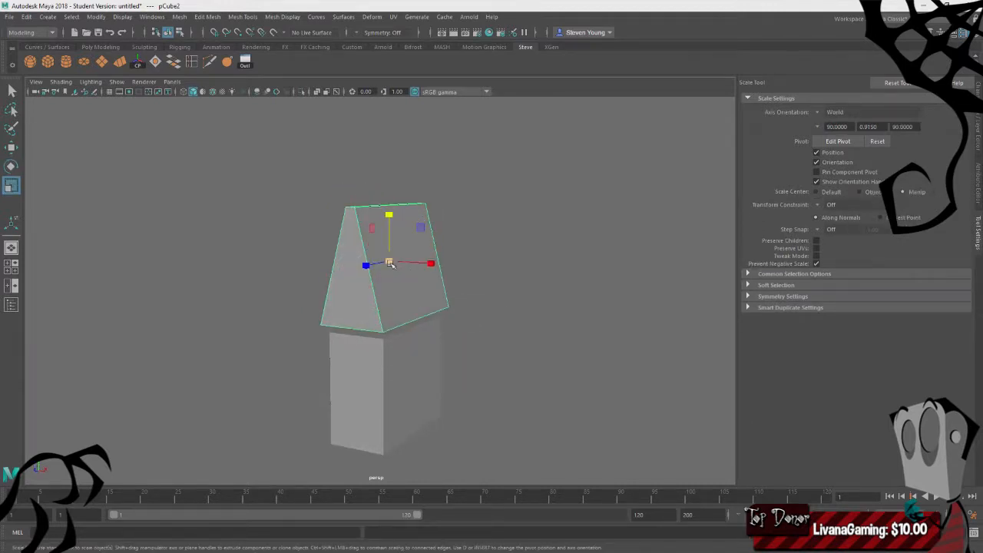
pyautogui.moveTo(391, 264); pyautogui.dragTo(396, 266)
pyautogui.keyDown('alt'); pyautogui.moveTo(524, 290); pyautogui.dragTo(459, 282); pyautogui.keyUp('alt')
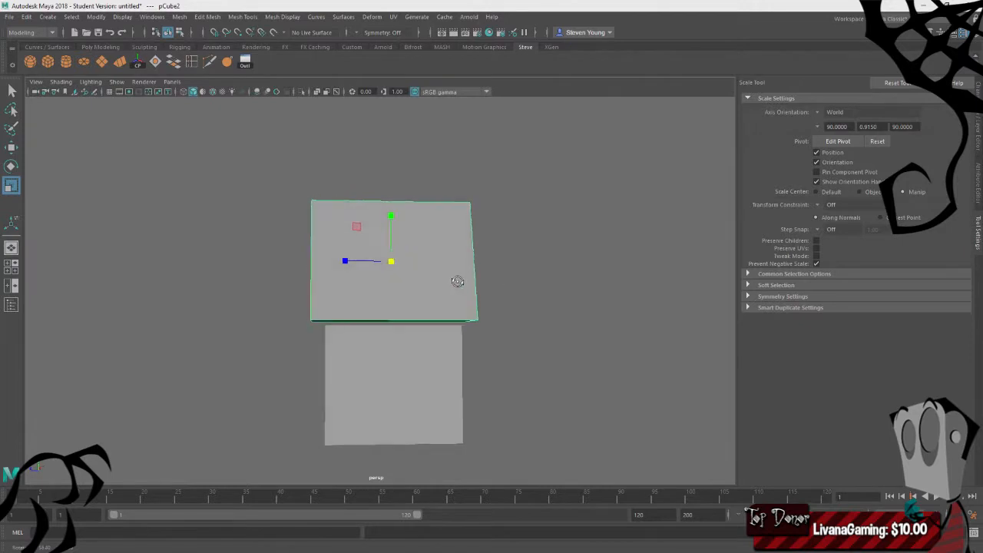
# Lower the roof onto the body and scale it along Z to reduce its end overhang
pyautogui.press('w')
pyautogui.moveTo(390, 210); pyautogui.dragTo(391, 219)
pyautogui.moveTo(294, 311)
pyautogui.keyDown('alt'); pyautogui.mouseDown()
pyautogui.moveTo(366, 327)
pyautogui.moveTo(371, 318)
pyautogui.moveTo(301, 305)
pyautogui.mouseUp(); pyautogui.keyUp('alt')
pyautogui.press('e')
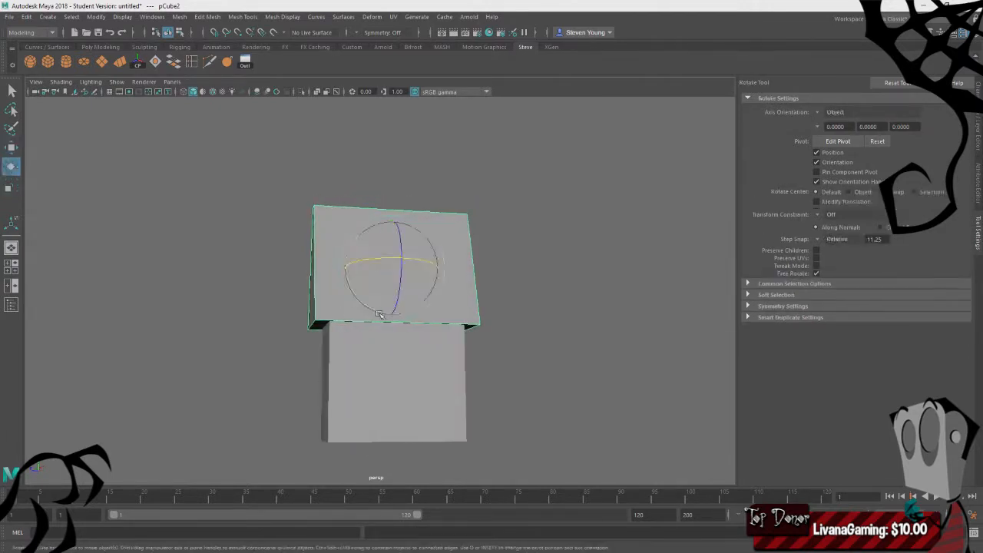
pyautogui.press('r')
pyautogui.moveTo(345, 266); pyautogui.dragTo(459, 307)
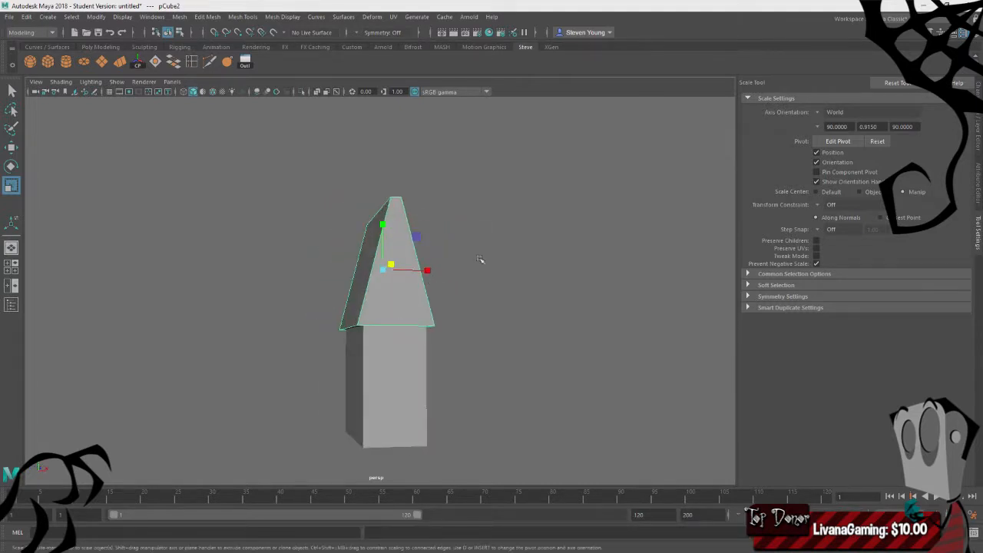
# Narrow the roof's top face along X to sharpen the ridge, and return to object selection
pyautogui.keyDown('alt'); pyautogui.moveTo(481, 260); pyautogui.dragTo(499, 205); pyautogui.keyUp('alt')
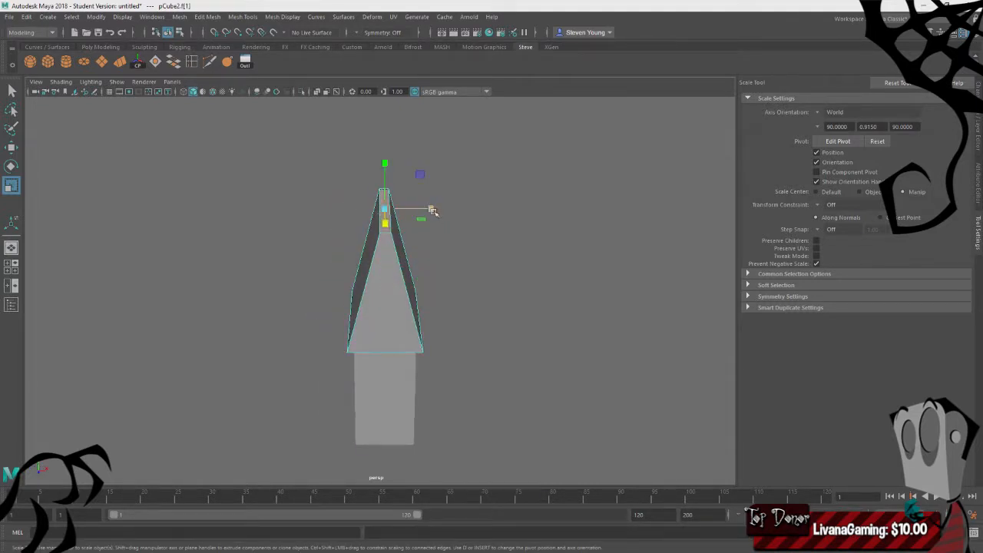
pyautogui.keyDown('alt'); pyautogui.moveTo(422, 210); pyautogui.dragTo(436, 307); pyautogui.keyUp('alt')
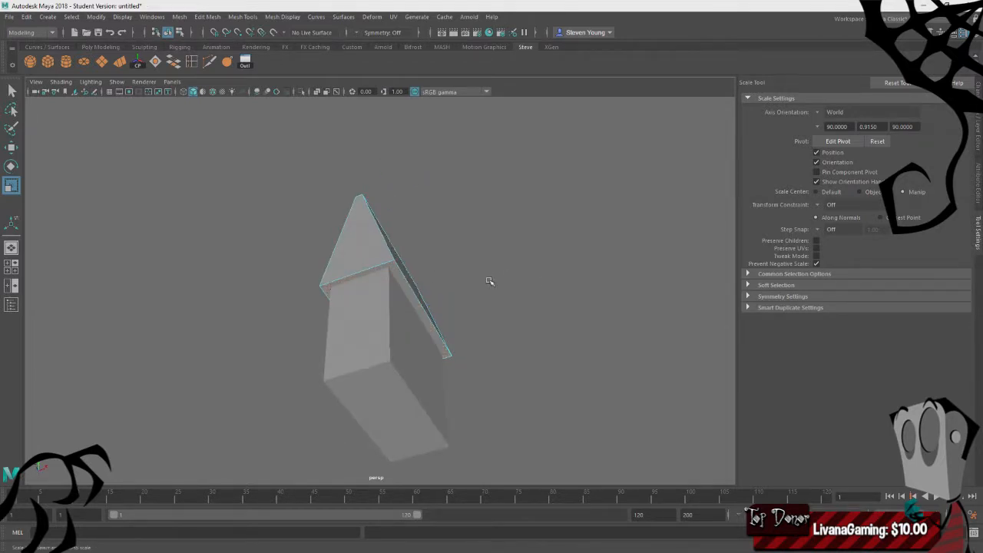
pyautogui.keyDown('alt'); pyautogui.moveTo(489, 281); pyautogui.dragTo(397, 318); pyautogui.keyUp('alt')
pyautogui.moveTo(538, 226); pyautogui.dragTo(576, 203, button='right')
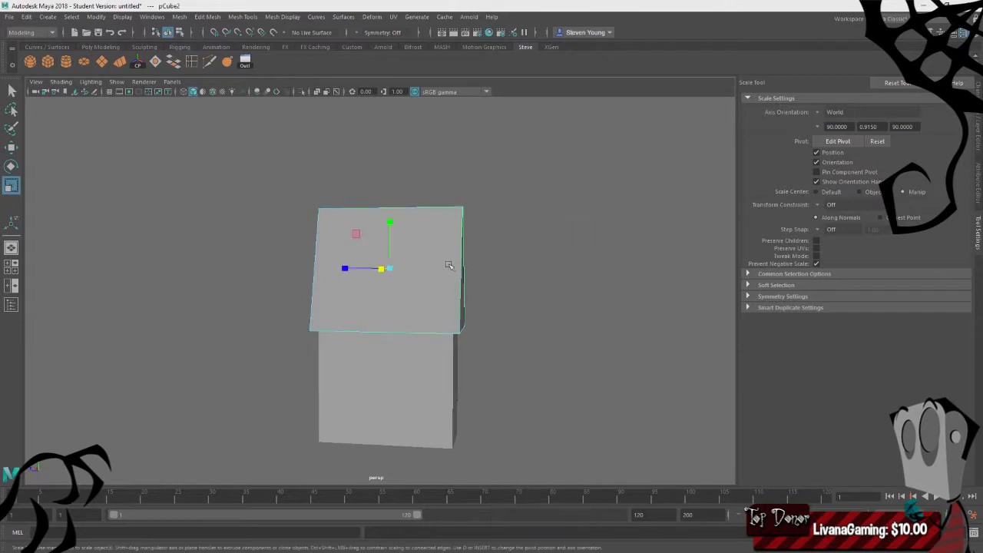
pyautogui.keyDown('alt'); pyautogui.moveTo(451, 266); pyautogui.dragTo(422, 351); pyautogui.keyUp('alt')
# Examine the roof and body of the house from several angles and distances, selecting each piece
pyautogui.click(564, 324)
pyautogui.scroll(-5, 544, 343)
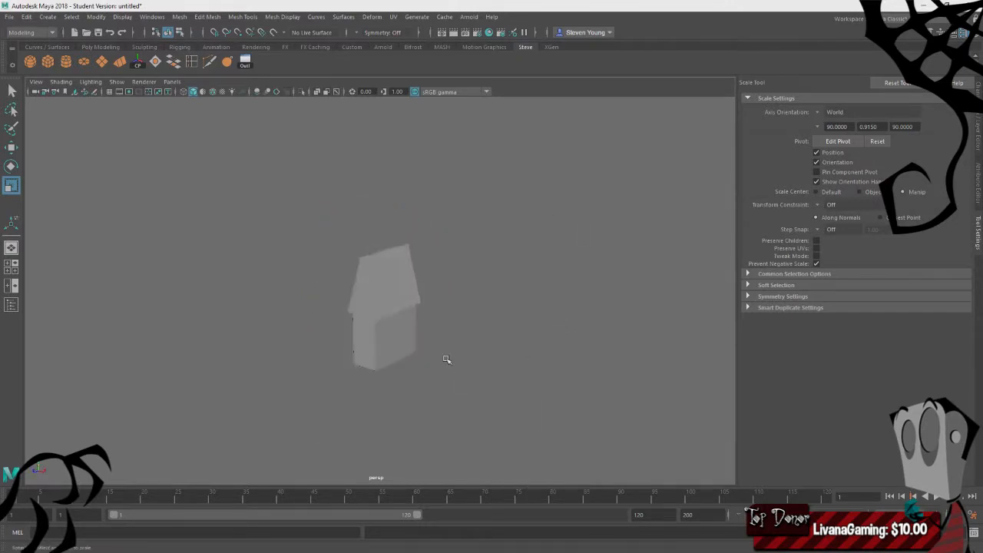
pyautogui.scroll(4, 447, 359)
pyautogui.click(421, 364)
pyautogui.press('f')
pyautogui.scroll(-8, 507, 358)
pyautogui.keyDown('alt'); pyautogui.moveTo(507, 358); pyautogui.dragTo(502, 285); pyautogui.keyUp('alt')
pyautogui.click(434, 186)
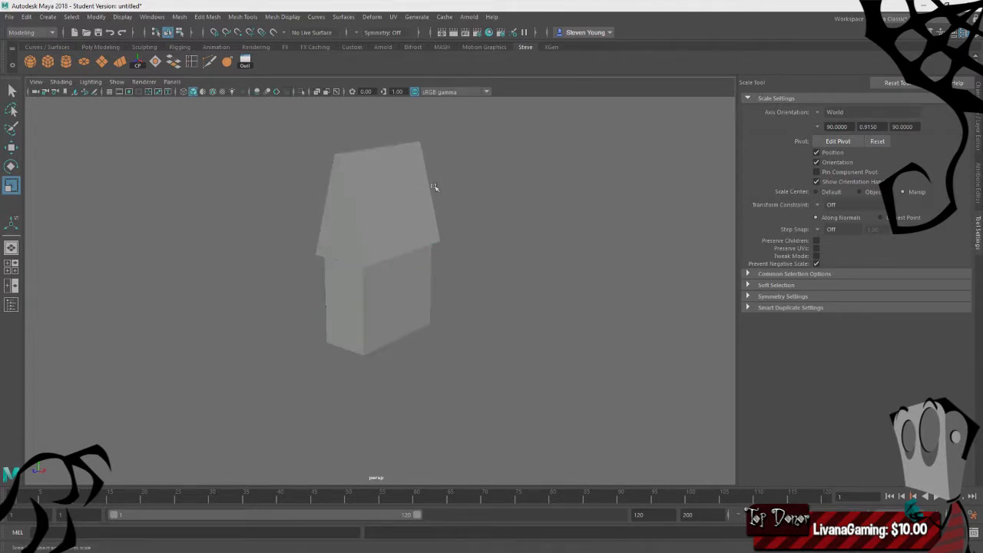
pyautogui.click(383, 205)
pyautogui.keyDown('alt'); pyautogui.moveTo(474, 243); pyautogui.dragTo(489, 232); pyautogui.keyUp('alt')
pyautogui.click(405, 298)
pyautogui.moveTo(531, 257)
pyautogui.keyDown('alt'); pyautogui.mouseDown()
pyautogui.moveTo(553, 250)
pyautogui.moveTo(515, 252)
pyautogui.mouseUp(); pyautogui.keyUp('alt')
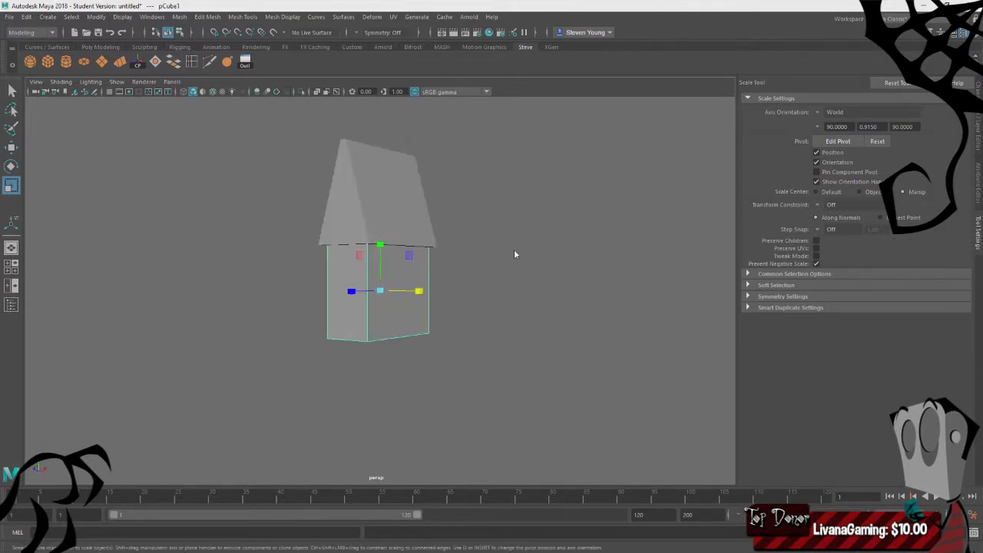
pyautogui.moveTo(515, 252); pyautogui.dragTo(516, 295, button='right')
pyautogui.keyDown('alt'); pyautogui.moveTo(430, 357); pyautogui.dragTo(503, 329); pyautogui.keyUp('alt')
pyautogui.press('w')
pyautogui.press('r')
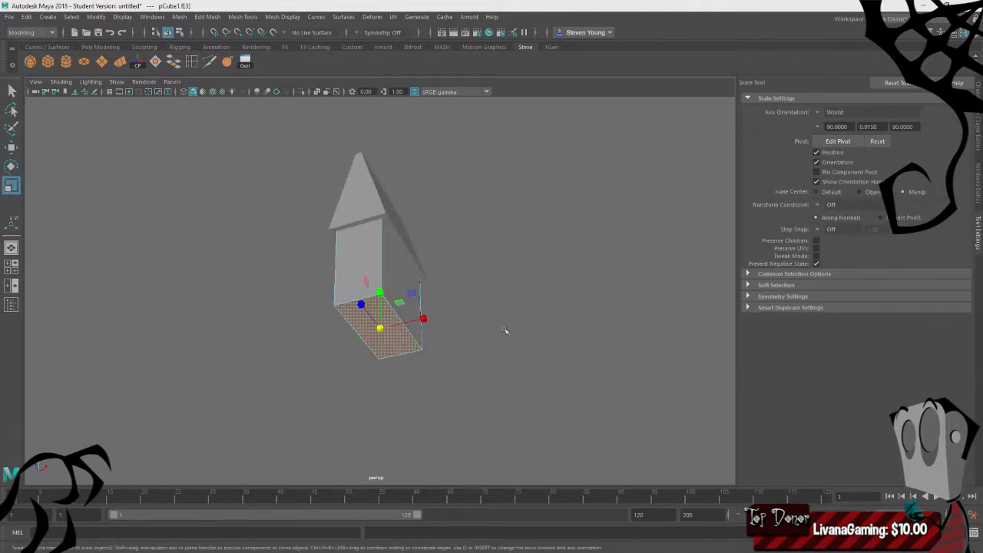
pyautogui.hotkey('ctrl', 'z')
# Insert four evenly spaced horizontal edge loops around the house body, and leave the Insert Edge Loop tool
pyautogui.moveTo(487, 307); pyautogui.dragTo(489, 278, button='right')
pyautogui.moveTo(423, 319); pyautogui.dragTo(415, 200)
pyautogui.click(501, 204)
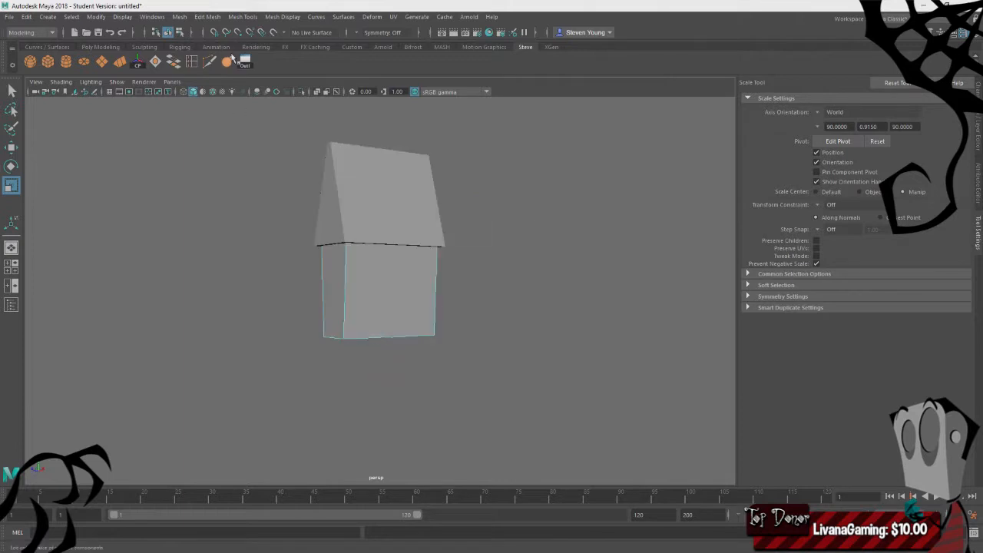
pyautogui.click(192, 62)
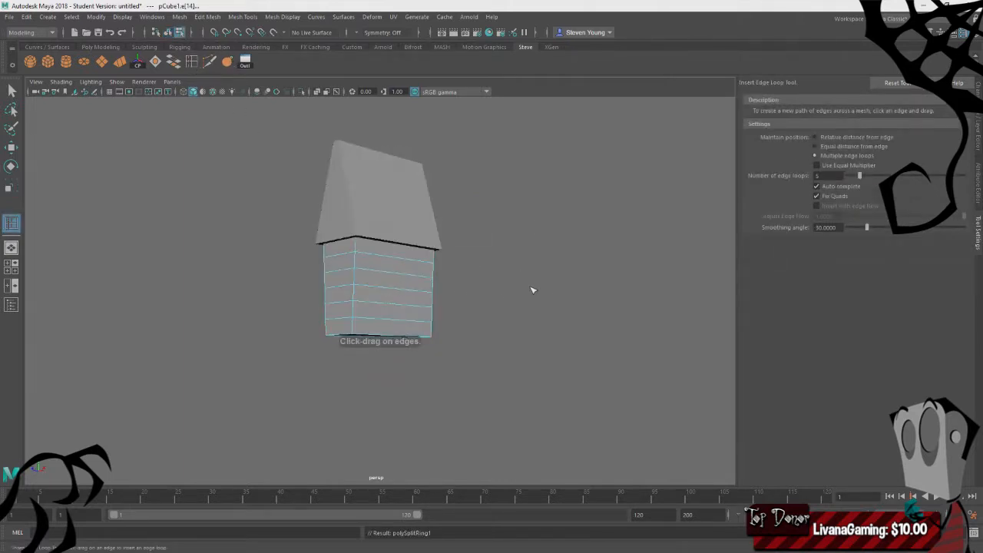
pyautogui.hotkey('ctrl', 'z')
pyautogui.keyDown('alt'); pyautogui.moveTo(533, 290); pyautogui.dragTo(563, 285); pyautogui.keyUp('alt')
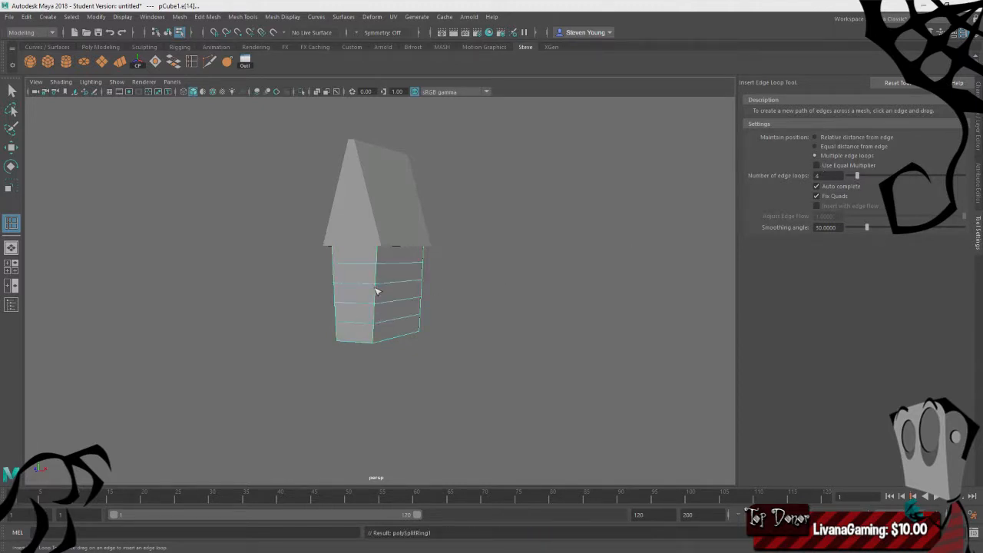
pyautogui.keyDown('alt'); pyautogui.moveTo(227, 324); pyautogui.dragTo(473, 280); pyautogui.keyUp('alt')
pyautogui.press('q')
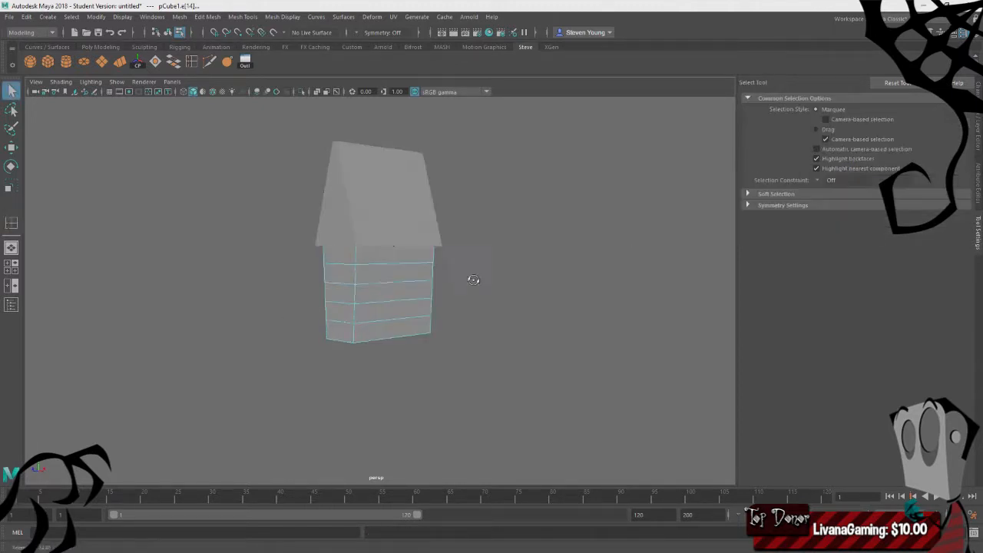
# Try narrowing the body's upper-middle edge loop along X using soft selection with a reduced falloff radius
pyautogui.click(368, 284)
pyautogui.keyDown('alt'); pyautogui.moveTo(406, 282); pyautogui.dragTo(561, 287); pyautogui.keyUp('alt')
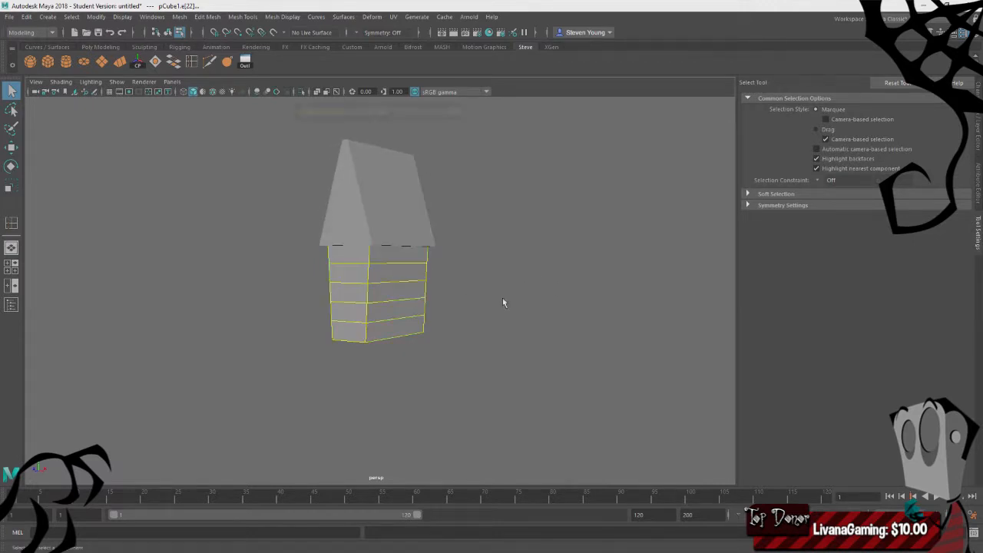
pyautogui.keyDown('alt'); pyautogui.moveTo(503, 302); pyautogui.dragTo(479, 286); pyautogui.keyUp('alt')
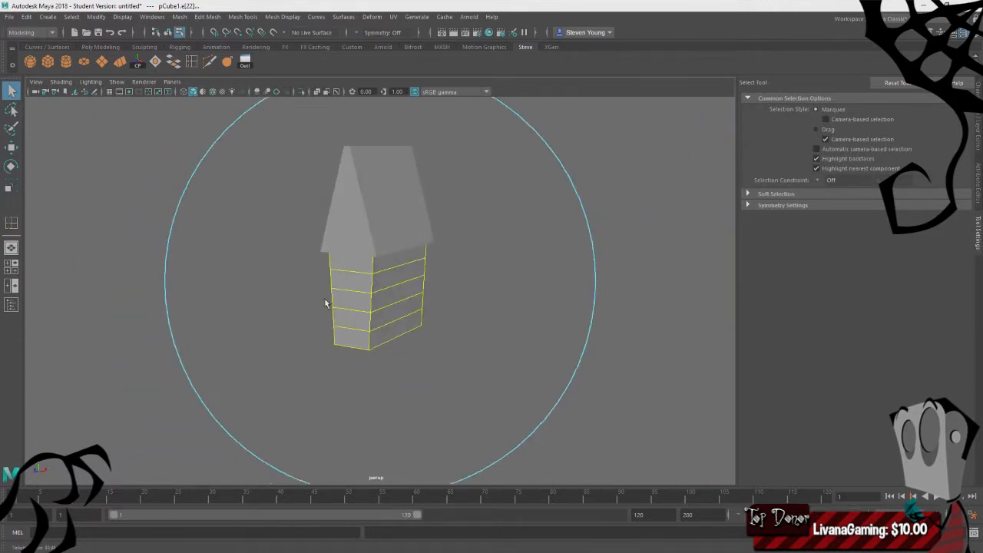
pyautogui.press('e')
pyautogui.press('r')
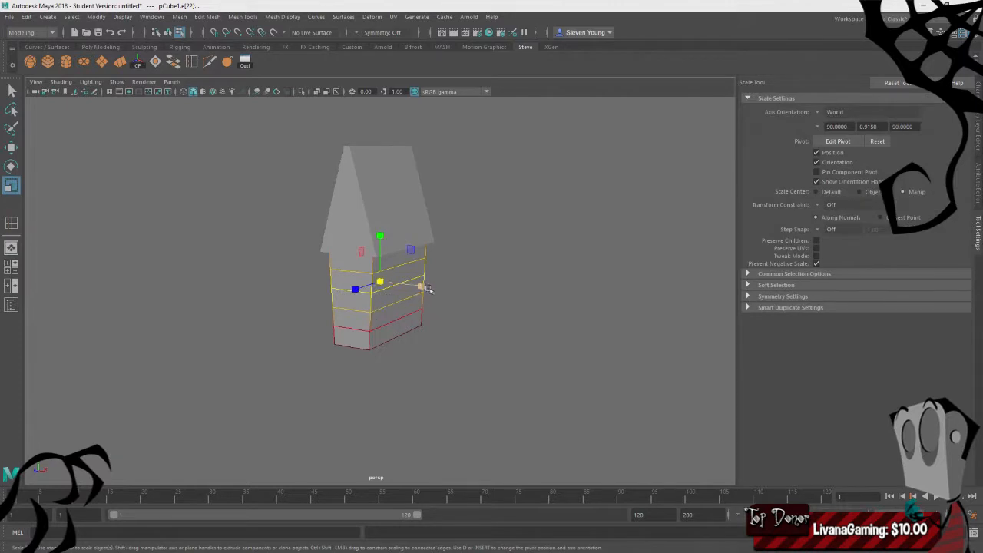
pyautogui.moveTo(421, 287); pyautogui.dragTo(413, 287)
pyautogui.keyDown('alt'); pyautogui.moveTo(298, 372); pyautogui.dragTo(343, 341); pyautogui.keyUp('alt')
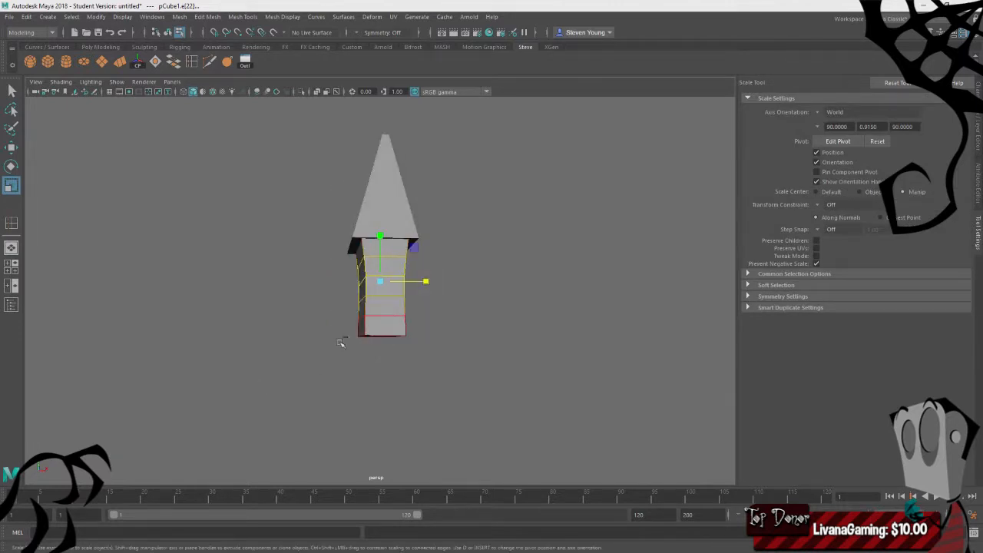
pyautogui.keyDown('alt'); pyautogui.moveTo(432, 317); pyautogui.dragTo(412, 304); pyautogui.keyUp('alt')
# Try narrowing the body's lower-middle edge loop along X, and undo the edge-loop scaling
pyautogui.click(357, 311)
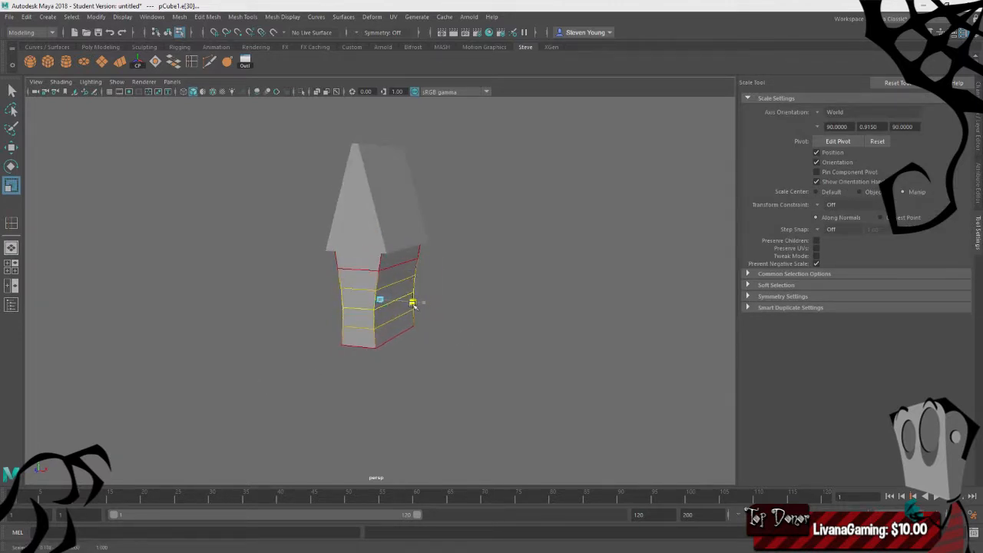
pyautogui.keyDown('alt'); pyautogui.moveTo(420, 376); pyautogui.dragTo(405, 330); pyautogui.keyUp('alt')
pyautogui.click(366, 326)
pyautogui.hotkey('ctrl', 'z')
# Select the body's bottom face, adjust the soft selection falloff, and narrow it along X so the walls taper downward
pyautogui.click(377, 343)
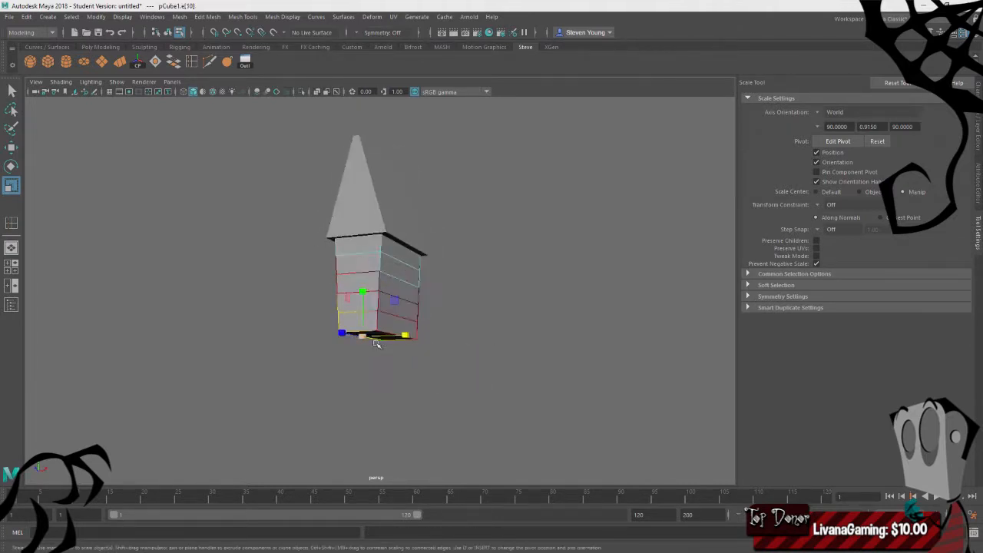
pyautogui.moveTo(477, 248); pyautogui.dragTo(476, 277, button='right')
pyautogui.click(385, 344)
pyautogui.moveTo(423, 334); pyautogui.dragTo(423, 335)
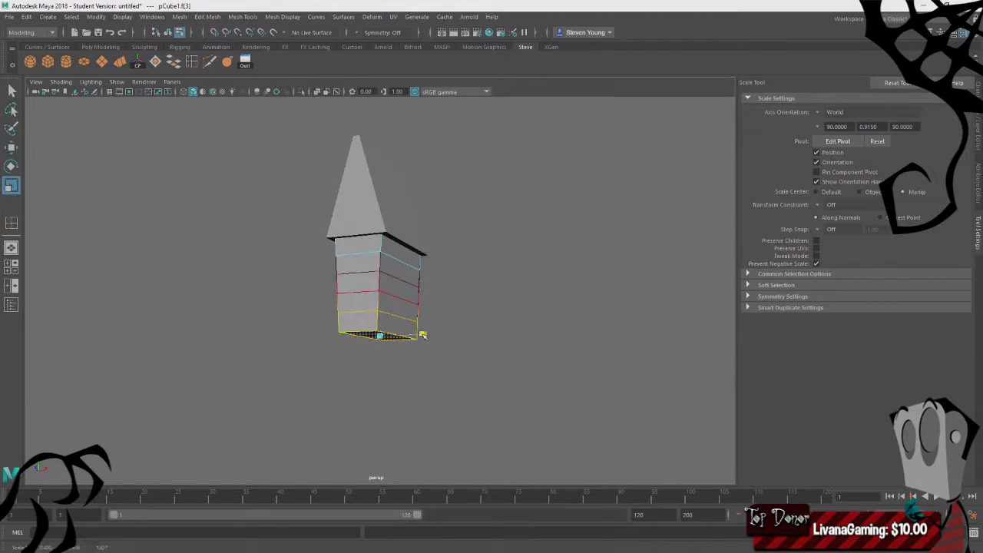
pyautogui.hotkey('ctrl', 'z')
pyautogui.moveTo(478, 352); pyautogui.dragTo(527, 345, button='middle')
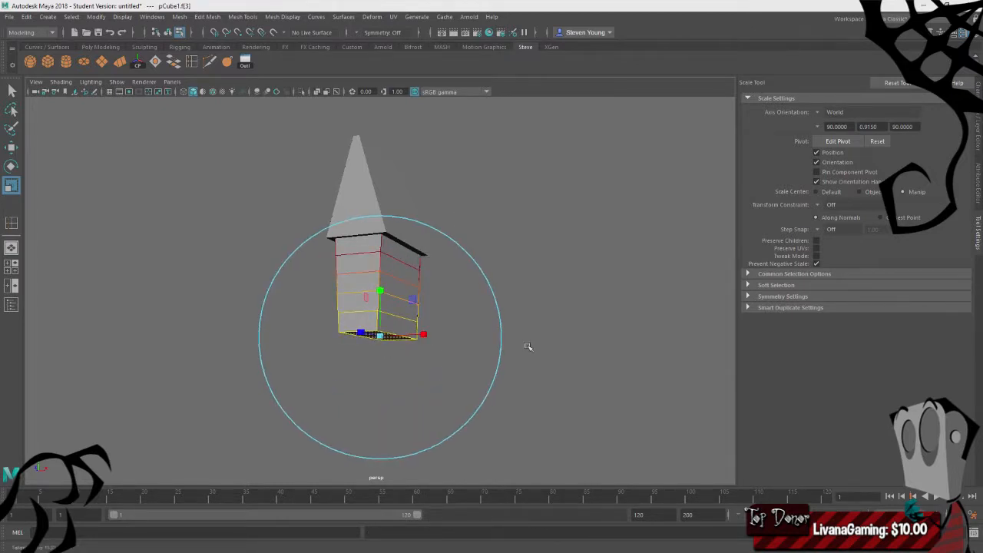
pyautogui.moveTo(423, 335); pyautogui.dragTo(413, 337)
pyautogui.keyDown('alt'); pyautogui.moveTo(498, 330); pyautogui.dragTo(516, 270); pyautogui.keyUp('alt')
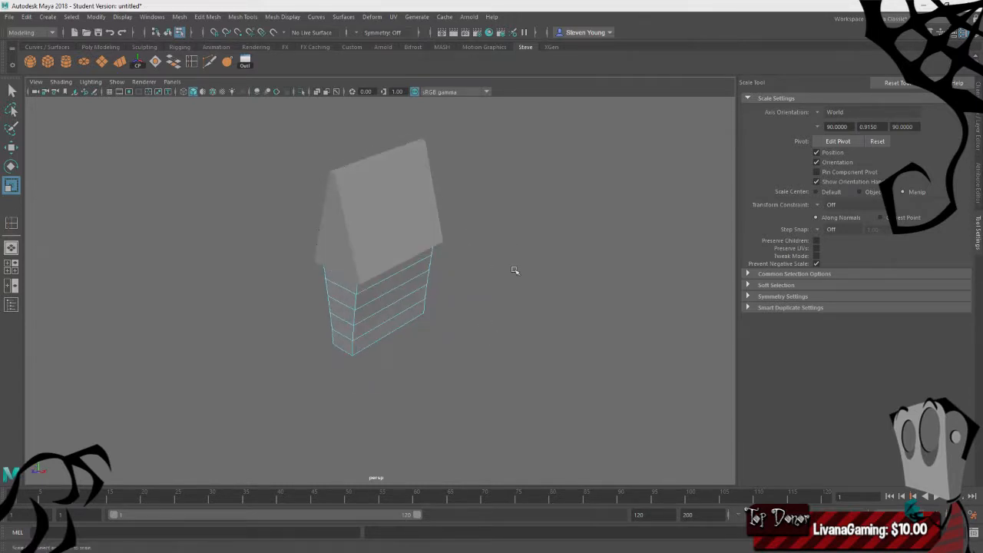
# Move the roof's pivot to its base and seat the roof back on top of the body
pyautogui.moveTo(510, 248); pyautogui.dragTo(556, 223, button='right')
pyautogui.keyDown('alt'); pyautogui.moveTo(417, 308); pyautogui.dragTo(457, 325); pyautogui.keyUp('alt')
pyautogui.click(413, 234)
pyautogui.keyDown('alt'); pyautogui.moveTo(414, 234); pyautogui.dragTo(439, 120); pyautogui.keyUp('alt')
pyautogui.press('w')
pyautogui.keyDown('alt'); pyautogui.moveTo(543, 176); pyautogui.dragTo(538, 186); pyautogui.keyUp('alt')
pyautogui.press('d')
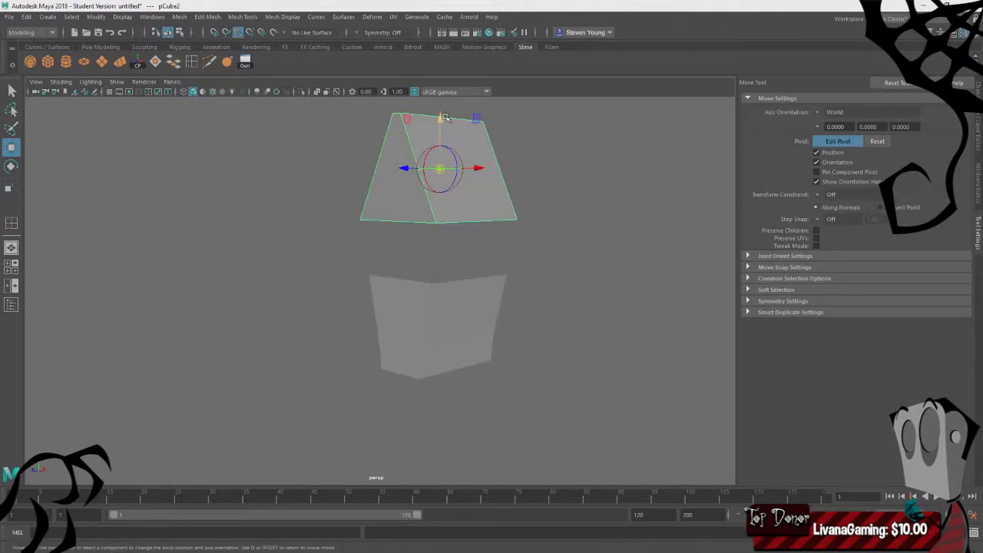
pyautogui.moveTo(440, 170); pyautogui.dragTo(437, 280)
pyautogui.click(620, 256)
pyautogui.keyDown('alt'); pyautogui.moveTo(511, 292); pyautogui.dragTo(530, 274); pyautogui.keyUp('alt')
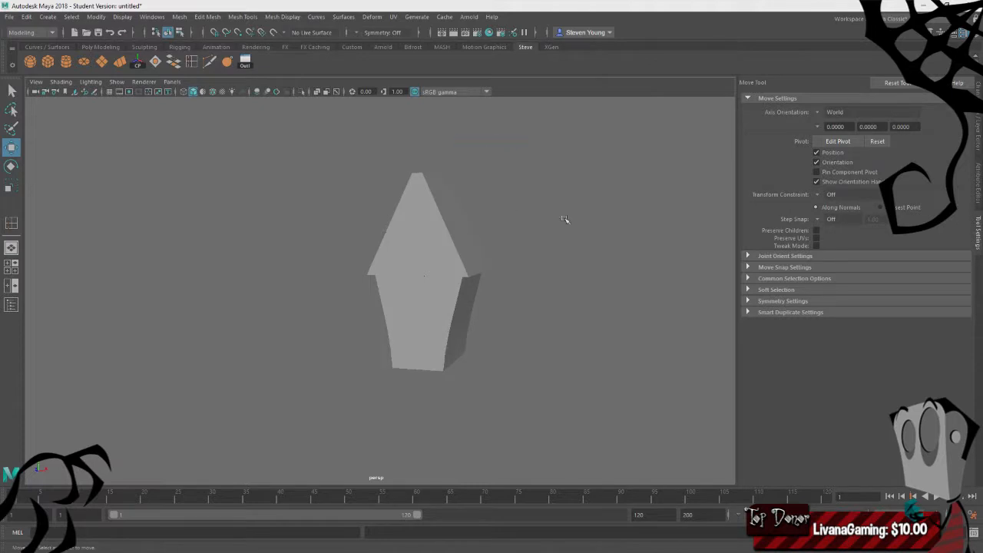
# Scale the roof slightly along Z to extend its overhang at both ends of the body
pyautogui.keyDown('alt'); pyautogui.moveTo(566, 217); pyautogui.dragTo(527, 235); pyautogui.keyUp('alt')
pyautogui.click(509, 232)
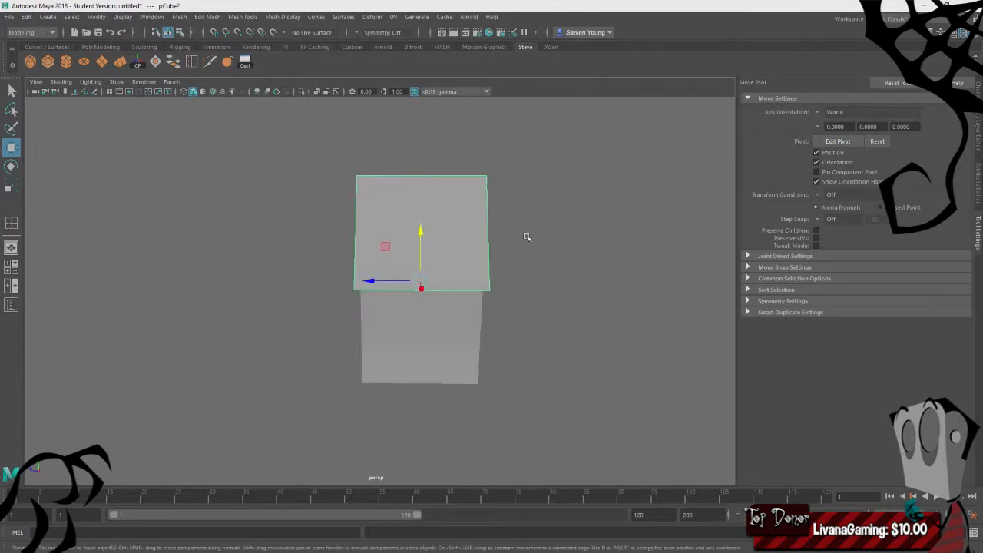
pyautogui.press('e')
pyautogui.press('r')
pyautogui.moveTo(381, 281); pyautogui.dragTo(378, 322)
pyautogui.click(581, 220)
pyautogui.keyDown('alt'); pyautogui.moveTo(581, 220); pyautogui.dragTo(443, 218); pyautogui.keyUp('alt')
pyautogui.click(443, 218)
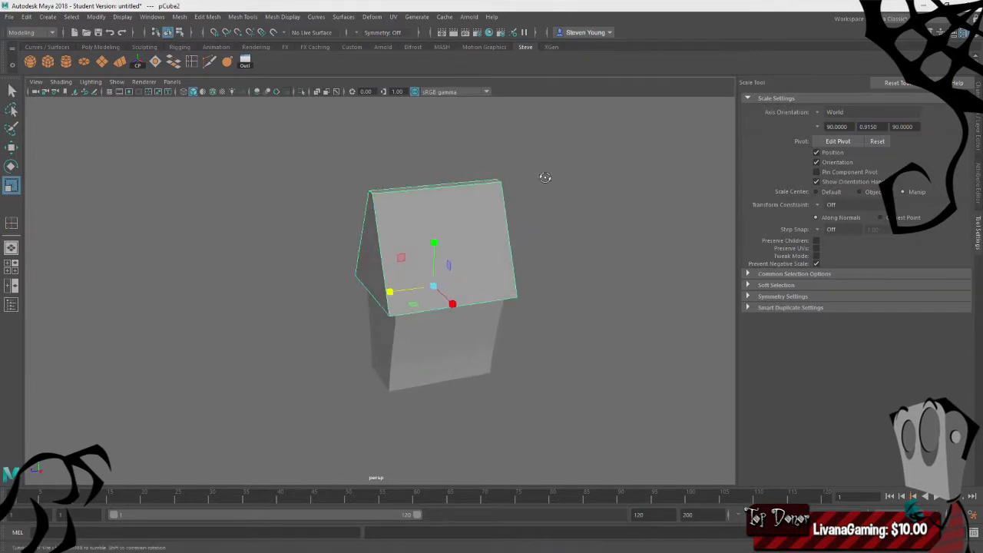
# Insert five evenly spaced edge loops across the roof, dividing its length from gable to gable
pyautogui.moveTo(542, 176); pyautogui.dragTo(531, 197, button='right')
pyautogui.click(439, 187)
pyautogui.keyDown('alt'); pyautogui.moveTo(439, 187); pyautogui.dragTo(356, 138); pyautogui.keyUp('alt')
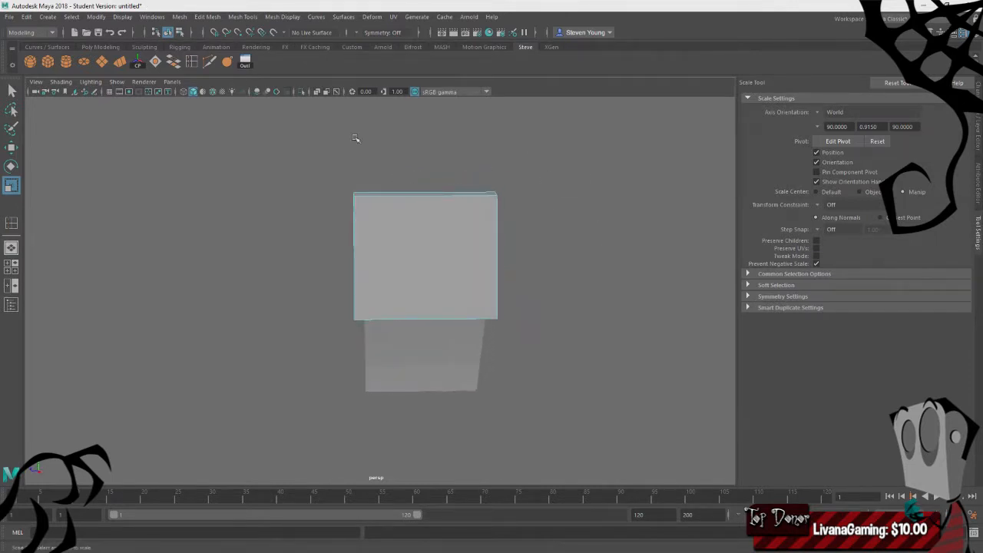
pyautogui.click(195, 68)
pyautogui.click(419, 194)
pyautogui.keyDown('alt'); pyautogui.moveTo(501, 224); pyautogui.dragTo(480, 241); pyautogui.keyUp('alt')
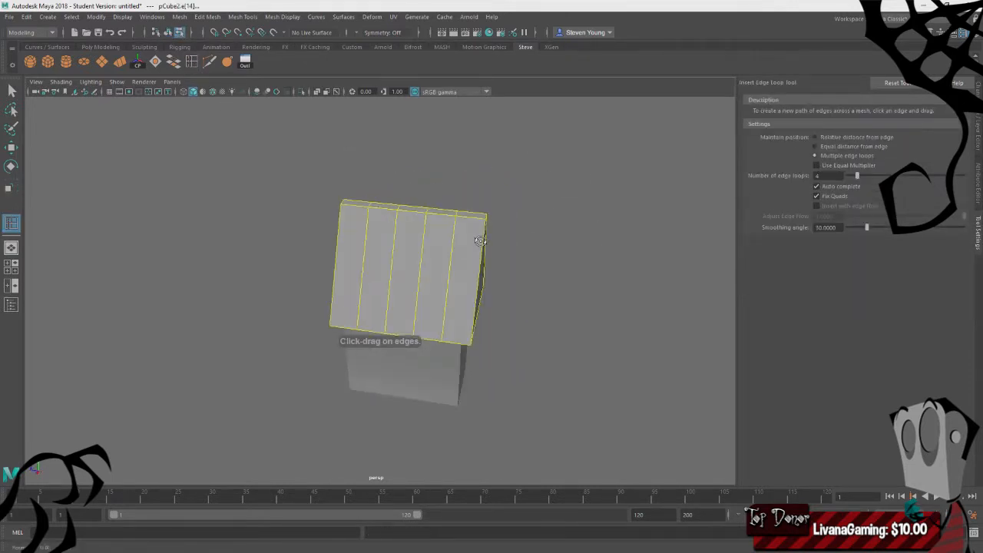
pyautogui.hotkey('ctrl', 'z')
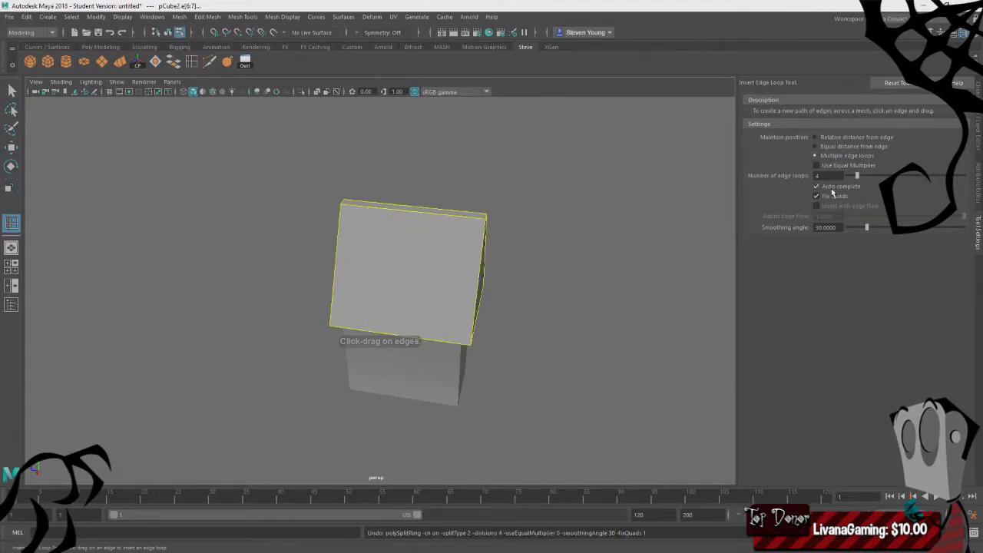
pyautogui.click(421, 214)
pyautogui.keyDown('alt'); pyautogui.moveTo(225, 264); pyautogui.dragTo(428, 243); pyautogui.keyUp('alt')
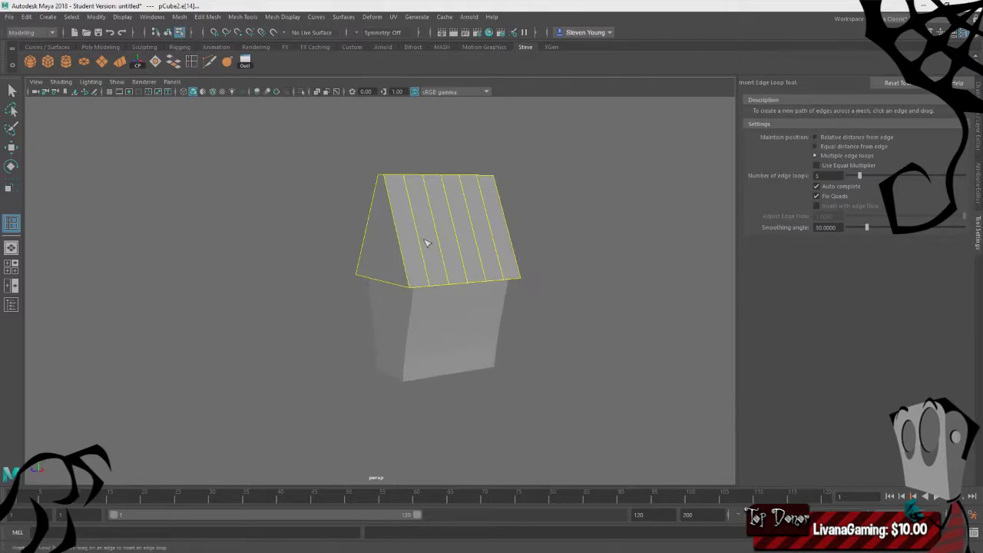
# Insert five evenly spaced horizontal edge loops around the roof, dividing its slopes from eaves to ridge
pyautogui.keyDown('alt'); pyautogui.moveTo(368, 228); pyautogui.dragTo(442, 229); pyautogui.keyUp('alt')
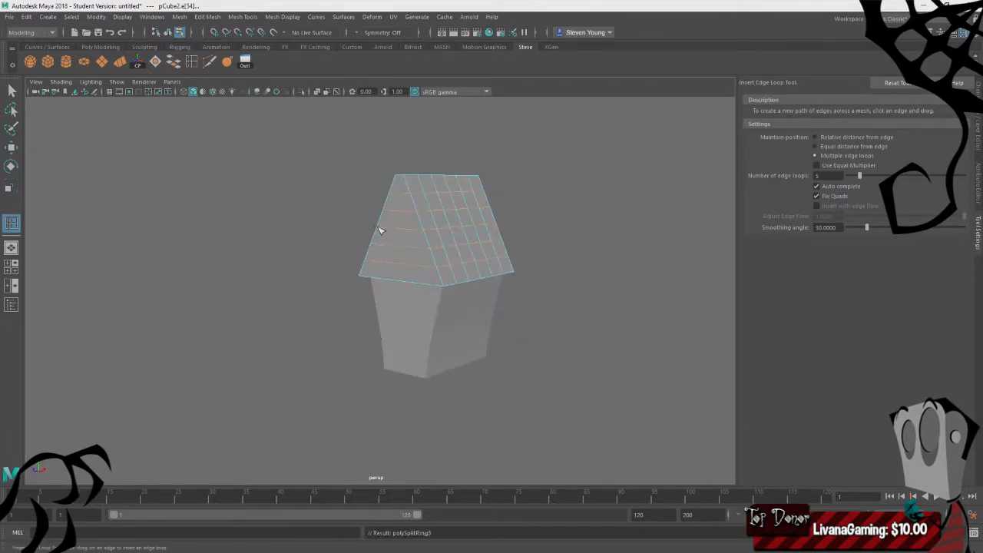
pyautogui.keyDown('alt'); pyautogui.moveTo(379, 229); pyautogui.dragTo(242, 295); pyautogui.keyUp('alt')
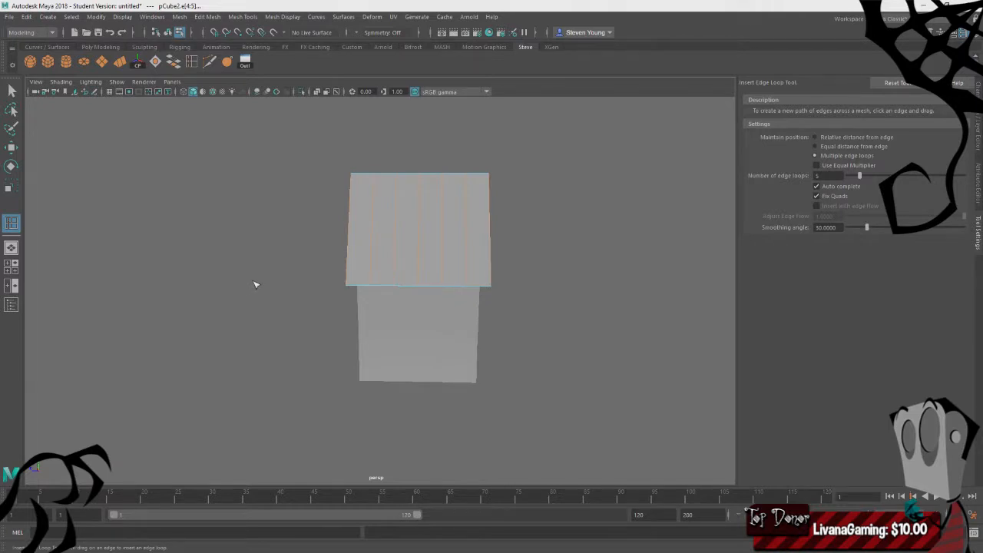
pyautogui.keyDown('alt'); pyautogui.moveTo(257, 283); pyautogui.dragTo(697, 138); pyautogui.keyUp('alt')
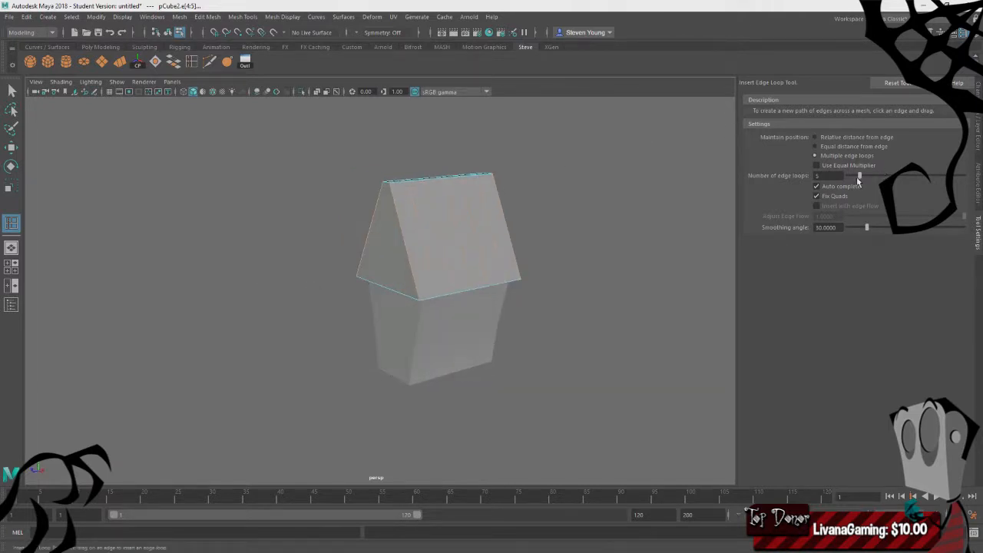
pyautogui.keyDown('alt'); pyautogui.moveTo(253, 263); pyautogui.dragTo(178, 257); pyautogui.keyUp('alt')
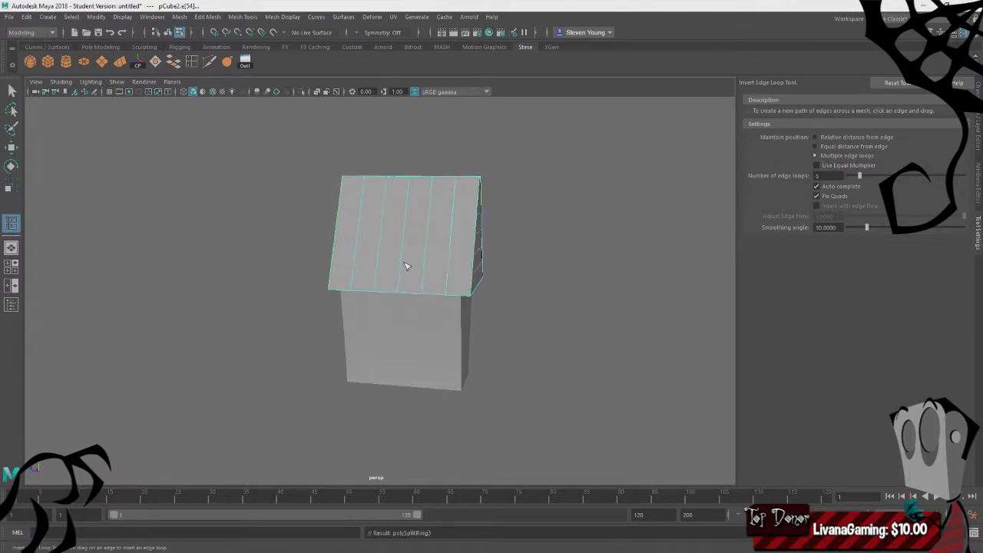
pyautogui.keyDown('alt'); pyautogui.moveTo(408, 265); pyautogui.dragTo(440, 269); pyautogui.keyUp('alt')
pyautogui.moveTo(220, 218)
pyautogui.mouseDown(button='right')
pyautogui.moveTo(233, 211)
pyautogui.moveTo(220, 199)
pyautogui.mouseUp(button='right')
# Select a middle horizontal edge loop on the roof and scale it inward with soft selection to curve the roof's profile
pyautogui.press('q')
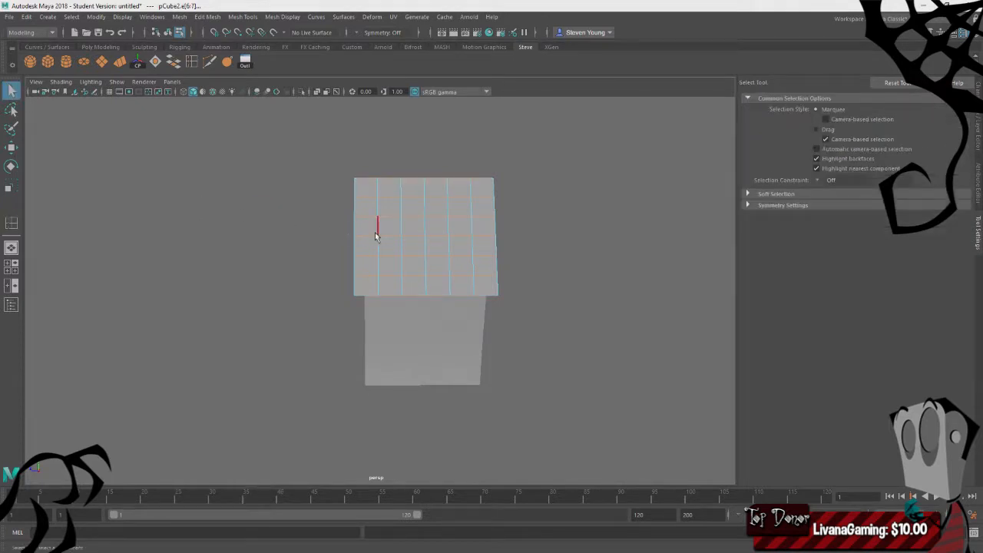
pyautogui.keyDown('alt'); pyautogui.moveTo(361, 239); pyautogui.dragTo(303, 261); pyautogui.keyUp('alt')
pyautogui.press('b')
pyautogui.press('r')
pyautogui.moveTo(386, 234); pyautogui.dragTo(486, 152)
pyautogui.moveTo(486, 152); pyautogui.dragTo(483, 132, button='right')
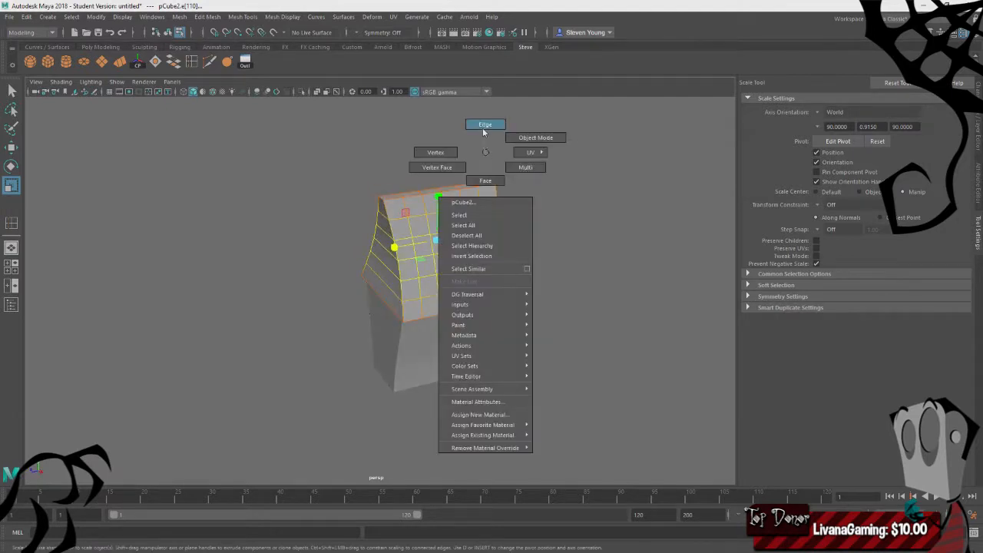
# Select the faces along the roof ridge and scale them outward along Z with soft selection to lengthen the ridge
pyautogui.moveTo(476, 180); pyautogui.dragTo(476, 179, button='right')
pyautogui.click(469, 189)
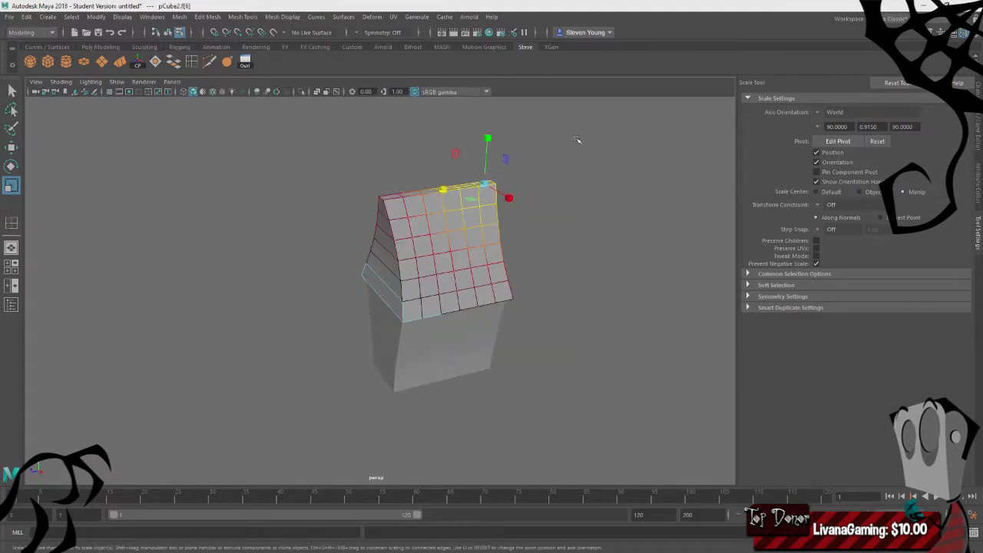
pyautogui.keyDown('alt'); pyautogui.moveTo(578, 139); pyautogui.dragTo(588, 156); pyautogui.keyUp('alt')
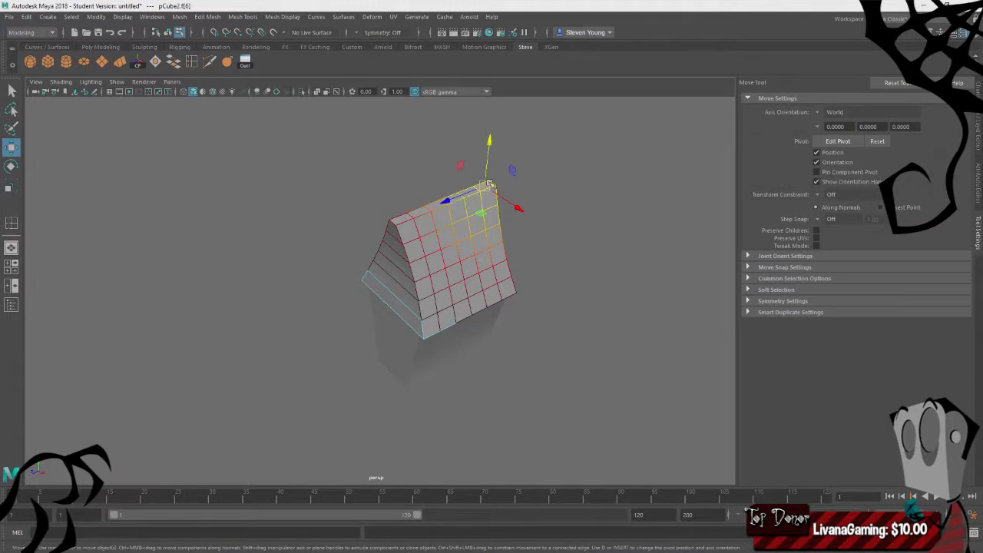
pyautogui.click(405, 225)
pyautogui.keyDown('shift'); pyautogui.click(423, 213); pyautogui.keyUp('shift')
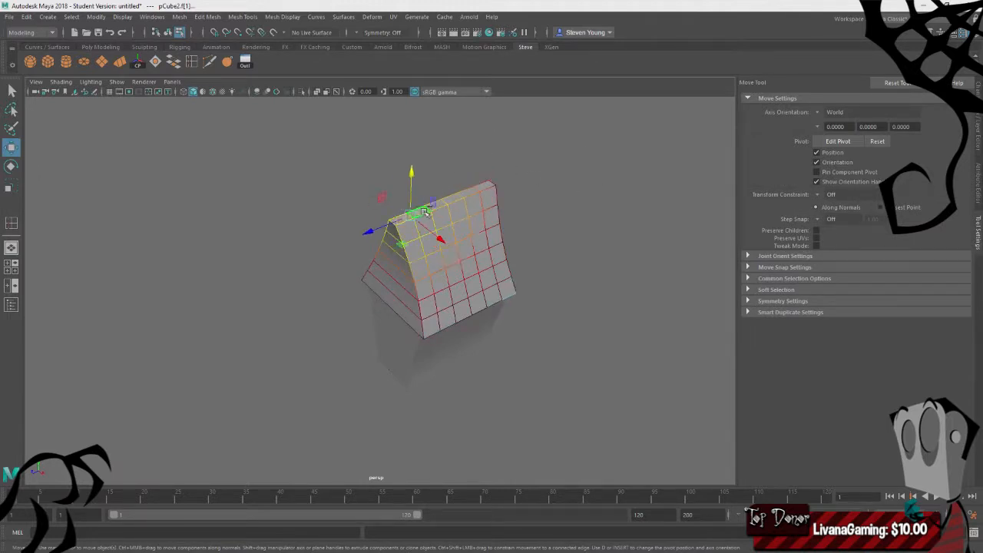
pyautogui.keyDown('alt'); pyautogui.moveTo(443, 200); pyautogui.dragTo(564, 193); pyautogui.keyUp('alt')
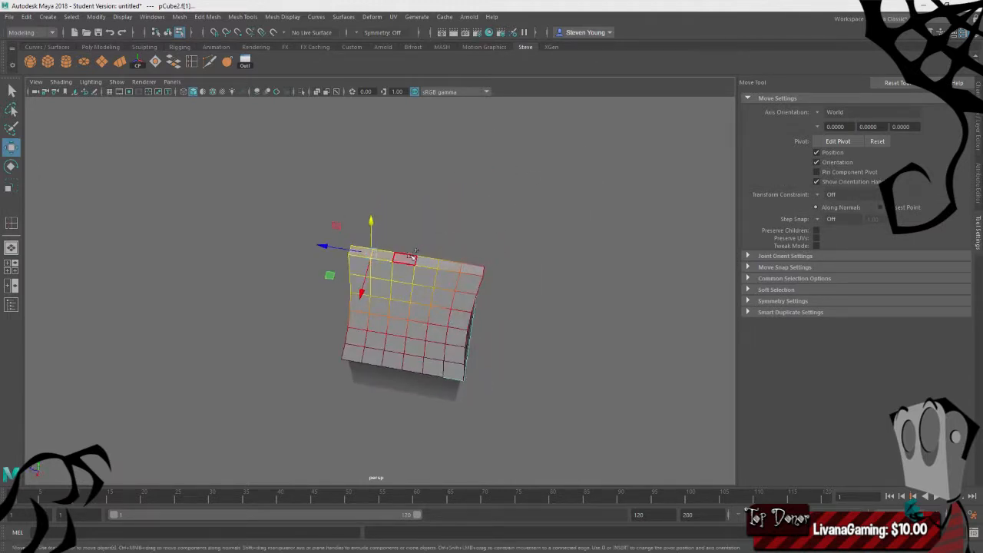
pyautogui.keyDown('alt'); pyautogui.moveTo(481, 272); pyautogui.dragTo(478, 237); pyautogui.keyUp('alt')
pyautogui.press('r')
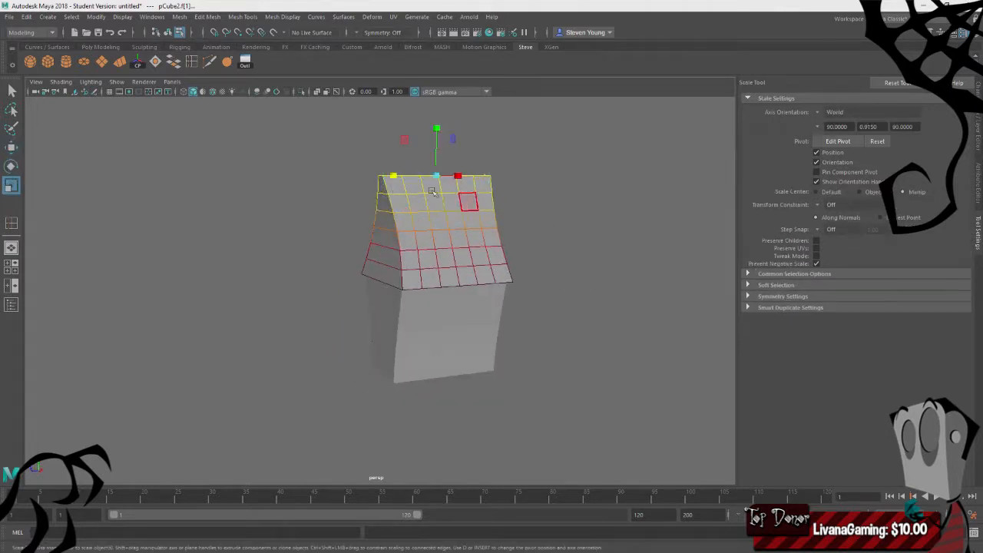
pyautogui.keyDown('alt'); pyautogui.moveTo(346, 230); pyautogui.dragTo(368, 196); pyautogui.keyUp('alt')
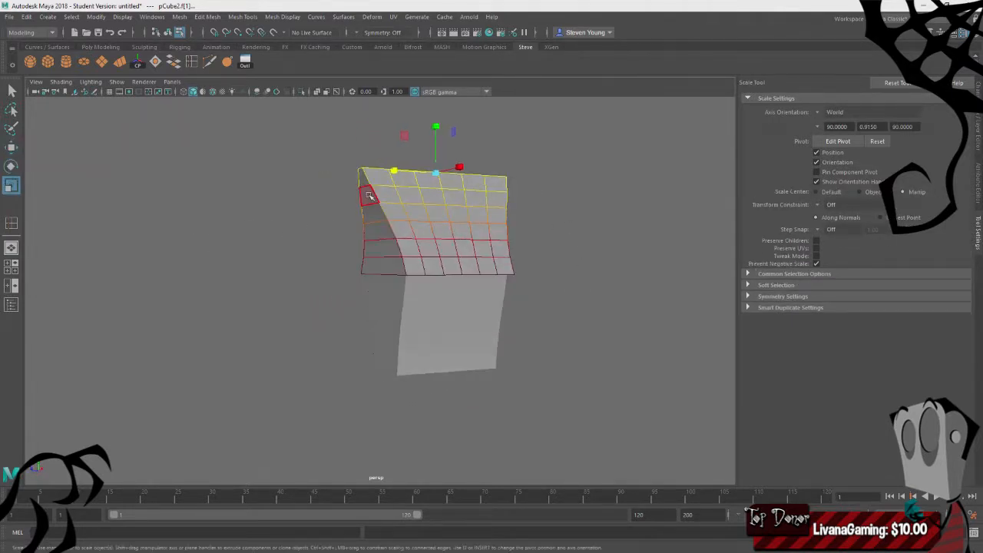
# Try to scale a middle horizontal edge loop of the roof along Z with an adjusted soft-selection falloff
pyautogui.press('q')
pyautogui.moveTo(527, 152); pyautogui.dragTo(528, 121, button='right')
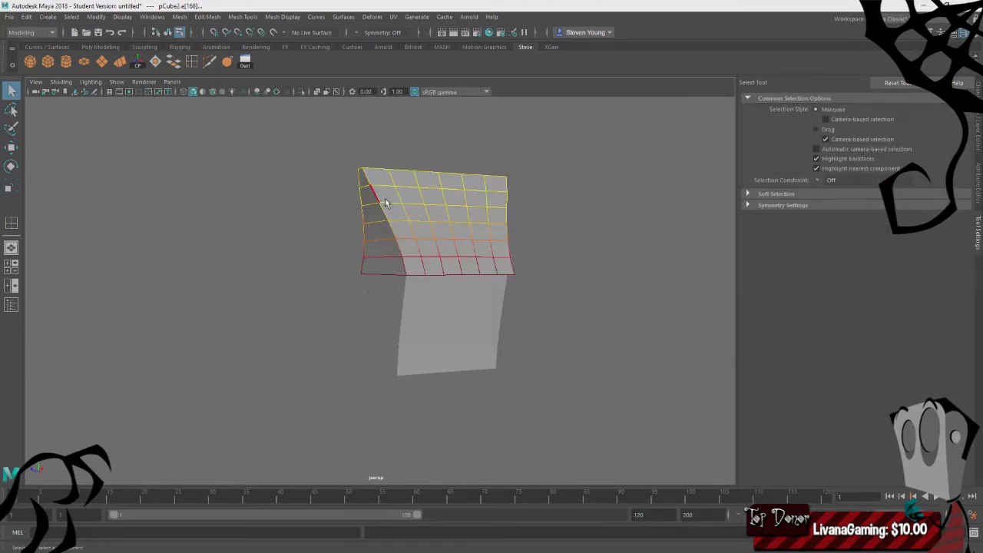
pyautogui.click(388, 198)
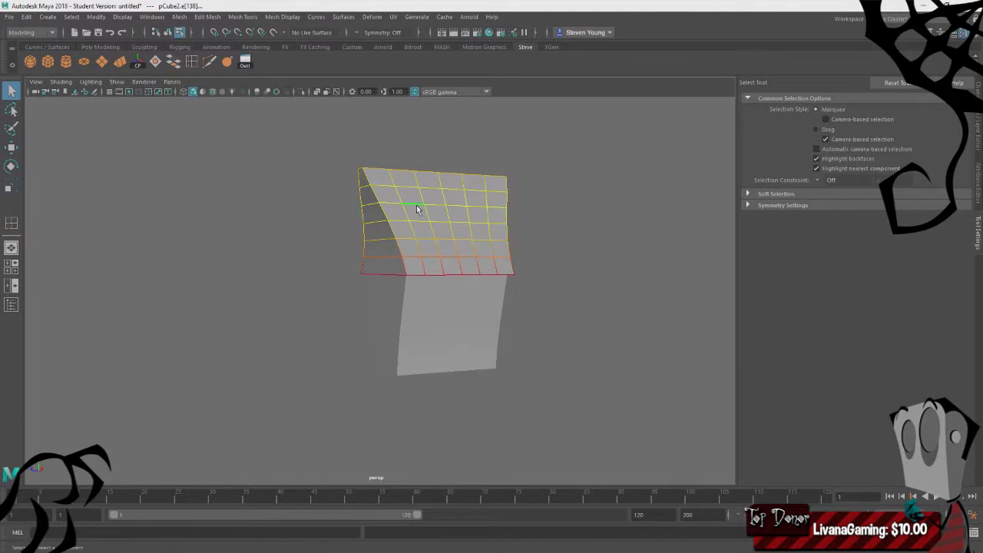
pyautogui.moveTo(578, 163); pyautogui.dragTo(549, 160, button='right')
pyautogui.keyDown('alt'); pyautogui.moveTo(541, 206); pyautogui.dragTo(491, 212); pyautogui.keyUp('alt')
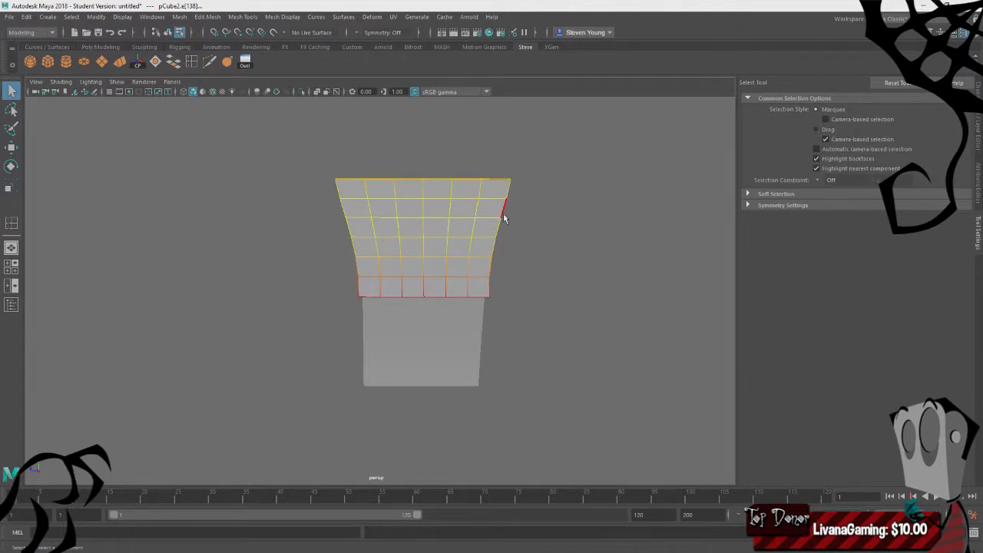
pyautogui.press('b')
pyautogui.moveTo(574, 219); pyautogui.dragTo(490, 225)
pyautogui.press('r')
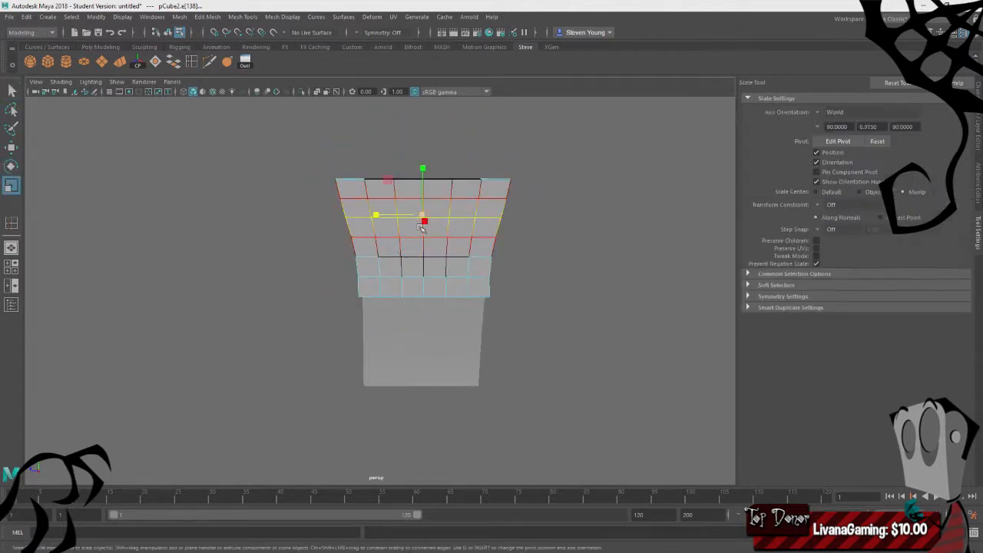
pyautogui.moveTo(375, 215); pyautogui.dragTo(439, 243)
pyautogui.hotkey('ctrl', 'z')
pyautogui.press('b')
pyautogui.moveTo(377, 216)
pyautogui.mouseDown()
pyautogui.moveTo(390, 220)
pyautogui.moveTo(379, 221)
pyautogui.mouseUp()
pyautogui.keyDown('alt'); pyautogui.moveTo(325, 247); pyautogui.dragTo(451, 285); pyautogui.keyUp('alt')
pyautogui.click(291, 260)
pyautogui.moveTo(412, 172); pyautogui.dragTo(413, 140, button='right')
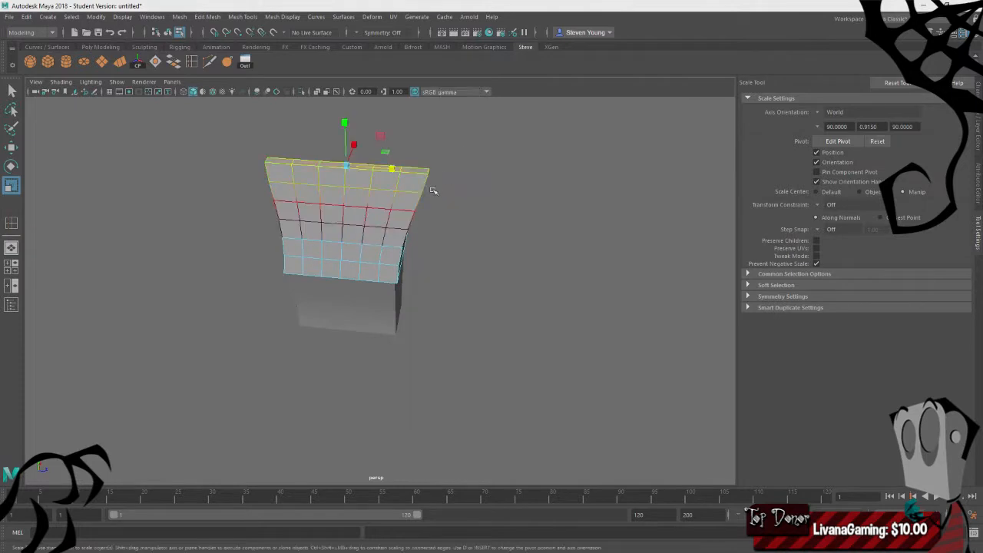
# Turn soft selection off and scale the roof's ridge faces slightly outward along Z to flare the ridge ends
pyautogui.press('e')
pyautogui.press('r')
pyautogui.press('b')
pyautogui.moveTo(390, 169); pyautogui.dragTo(397, 169)
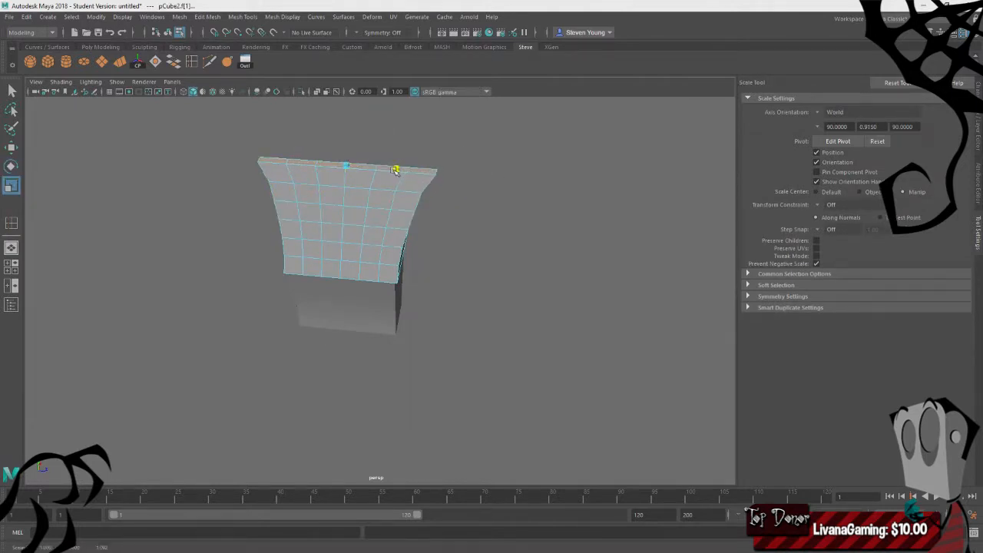
pyautogui.keyDown('alt'); pyautogui.moveTo(505, 204); pyautogui.dragTo(487, 171); pyautogui.keyUp('alt')
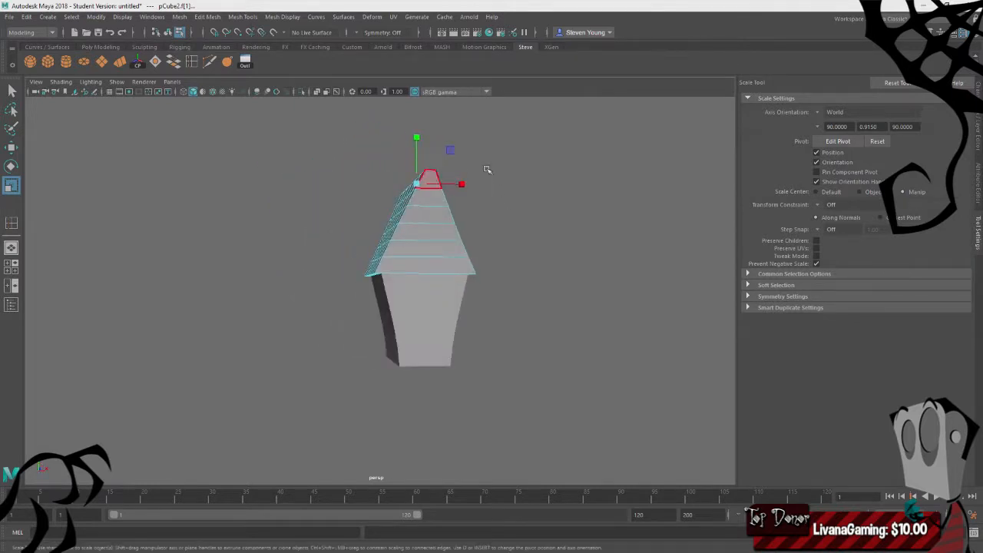
# Return to object mode, deselect the roof and examine the house's silhouette from several angles
pyautogui.keyDown('alt'); pyautogui.moveTo(544, 179); pyautogui.dragTo(456, 213); pyautogui.keyUp('alt')
pyautogui.moveTo(556, 204); pyautogui.dragTo(604, 189, button='right')
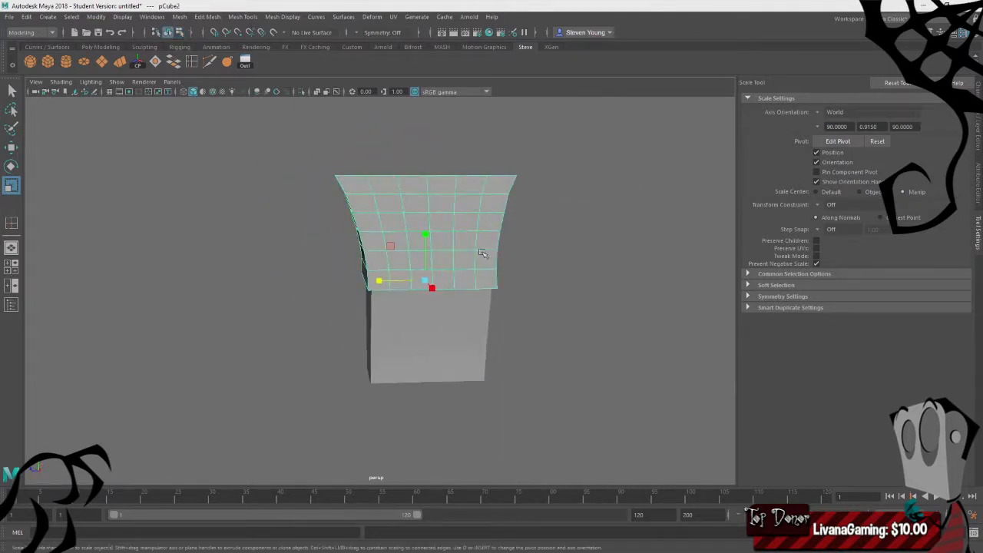
pyautogui.click(603, 215)
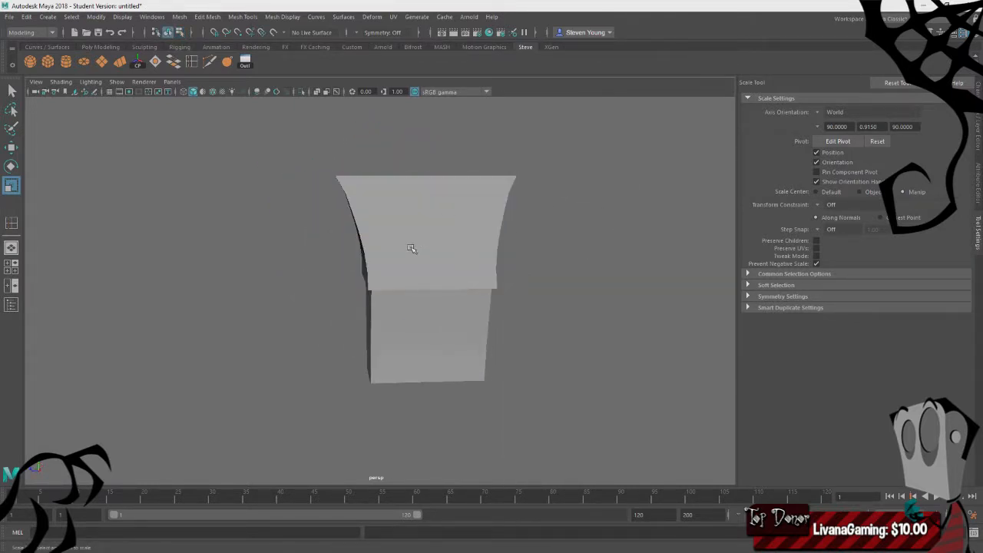
pyautogui.keyDown('alt'); pyautogui.moveTo(369, 268); pyautogui.dragTo(427, 262); pyautogui.keyUp('alt')
pyautogui.hotkey('ctrl', 'z')
pyautogui.hotkey('ctrl', 'z')
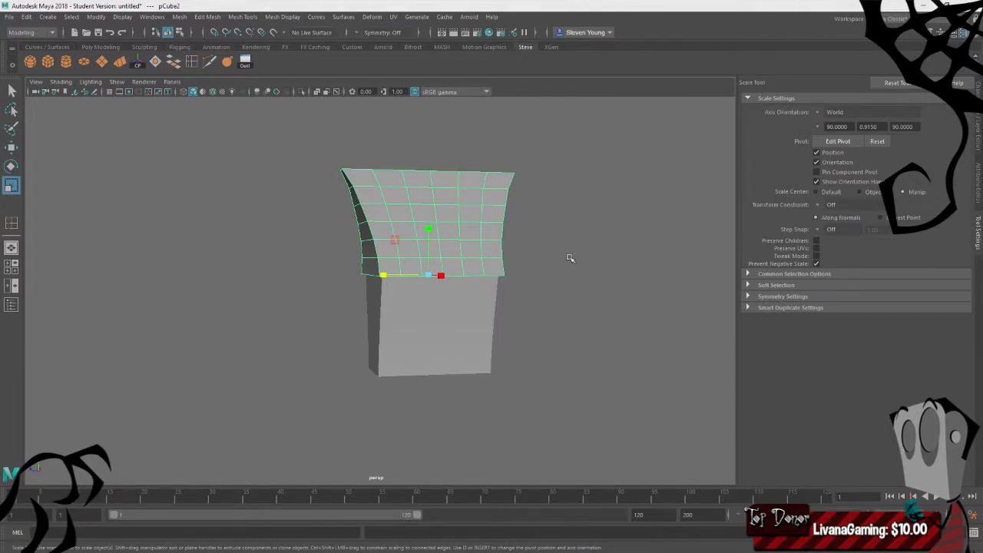
pyautogui.keyDown('alt'); pyautogui.moveTo(550, 259); pyautogui.dragTo(376, 287); pyautogui.keyUp('alt')
pyautogui.keyDown('alt'); pyautogui.moveTo(335, 312); pyautogui.dragTo(385, 379); pyautogui.keyUp('alt')
pyautogui.click(265, 348)
pyautogui.keyDown('alt'); pyautogui.moveTo(533, 395); pyautogui.dragTo(374, 402); pyautogui.keyUp('alt')
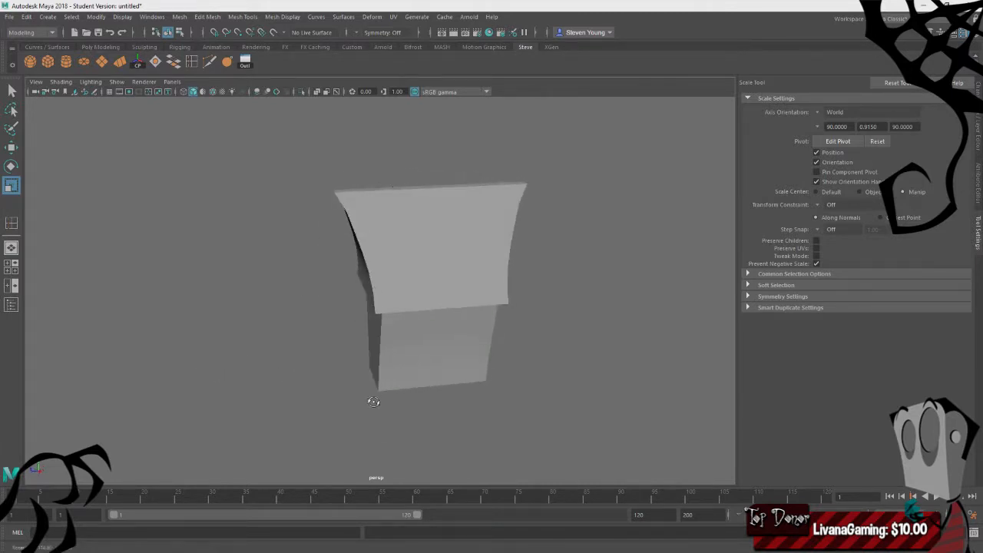
# Save the scene as Proof_Of_Concept.mb on drive H
pyautogui.click(9, 17)
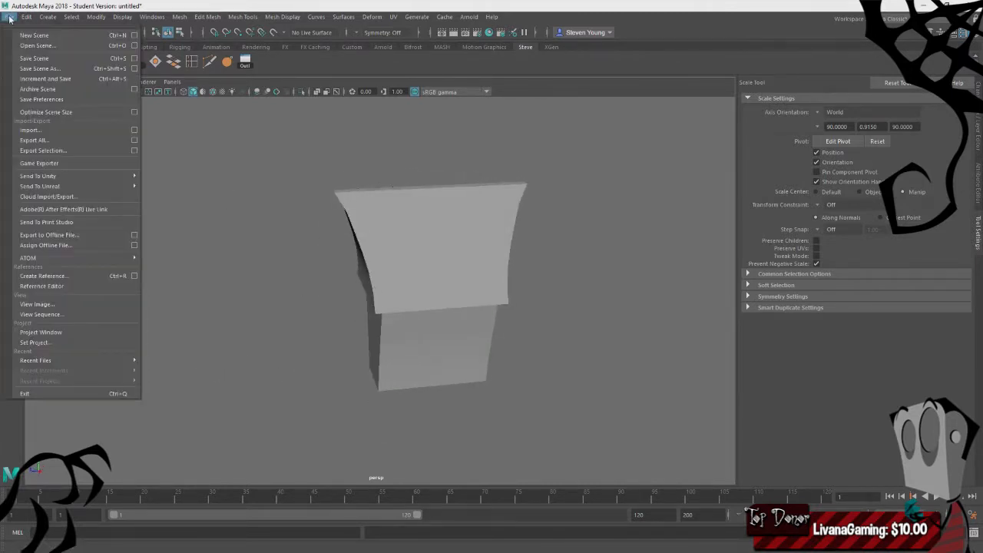
pyautogui.click(59, 70)
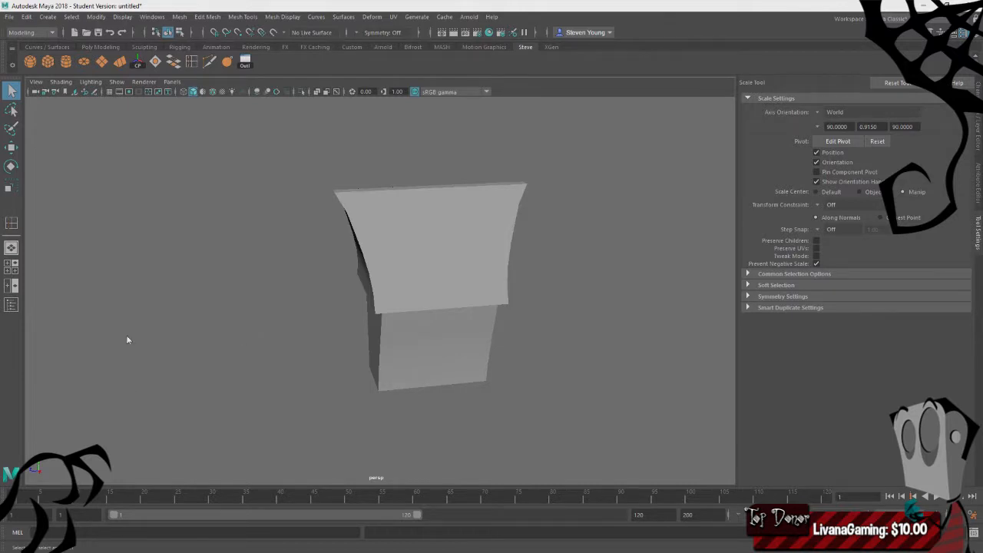
pyautogui.hotkey('ctrl', 's')
pyautogui.click(468, 288)
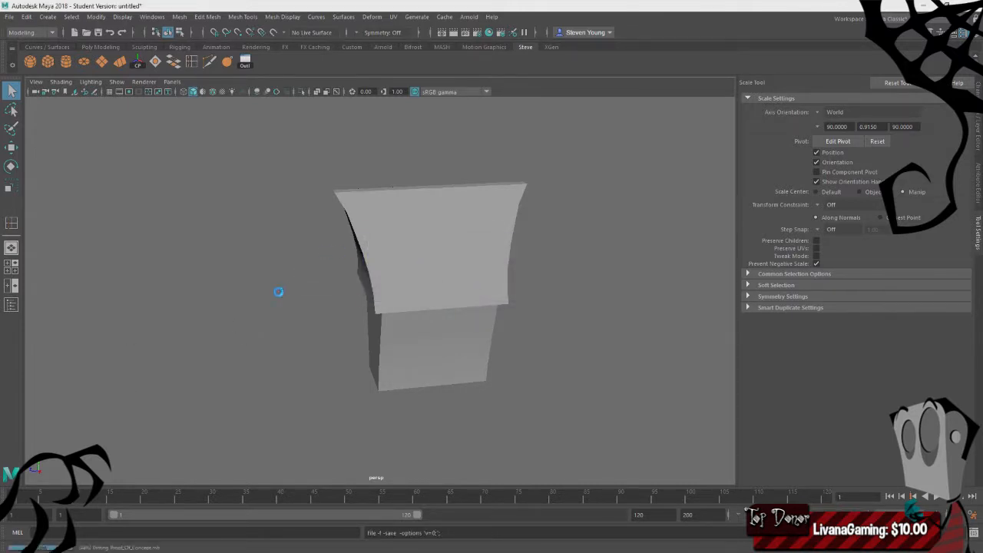
# Examine the curved roof's edge layout and its overhang above the body from both sides
pyautogui.keyDown('alt'); pyautogui.moveTo(309, 288); pyautogui.dragTo(374, 269); pyautogui.keyUp('alt')
pyautogui.click(428, 249)
pyautogui.scroll(3, 456, 371)
pyautogui.keyDown('alt'); pyautogui.moveTo(377, 384); pyautogui.dragTo(306, 375); pyautogui.keyUp('alt')
pyautogui.scroll(-3, 239, 340)
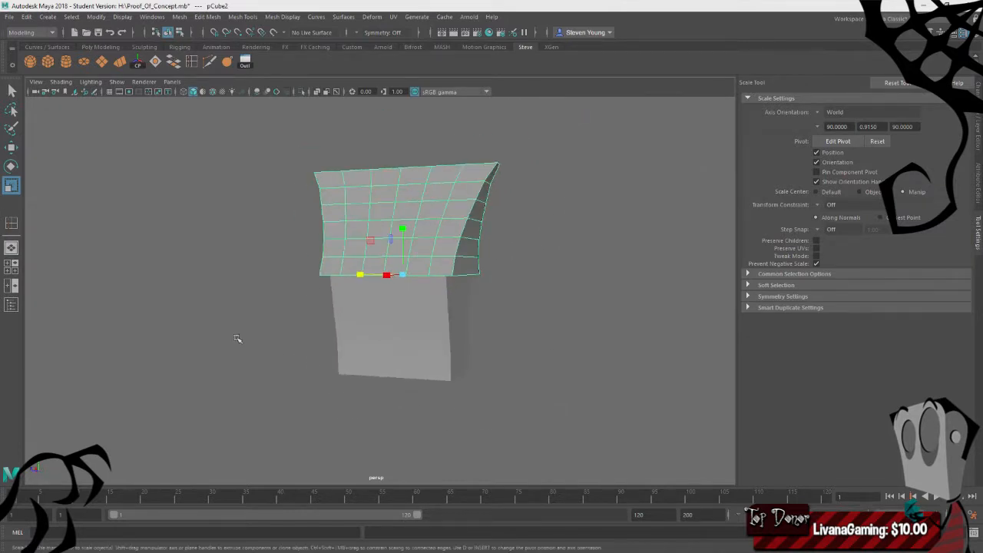
pyautogui.keyDown('alt'); pyautogui.moveTo(239, 340); pyautogui.dragTo(303, 365); pyautogui.keyUp('alt')
pyautogui.scroll(-3, 311, 346)
pyautogui.click(265, 339)
# Combine the roof and the tapered body into a single house mesh, and deselect it
pyautogui.click(460, 330)
pyautogui.keyDown('alt'); pyautogui.moveTo(455, 378); pyautogui.dragTo(412, 396); pyautogui.keyUp('alt')
pyautogui.press('w')
pyautogui.press('r')
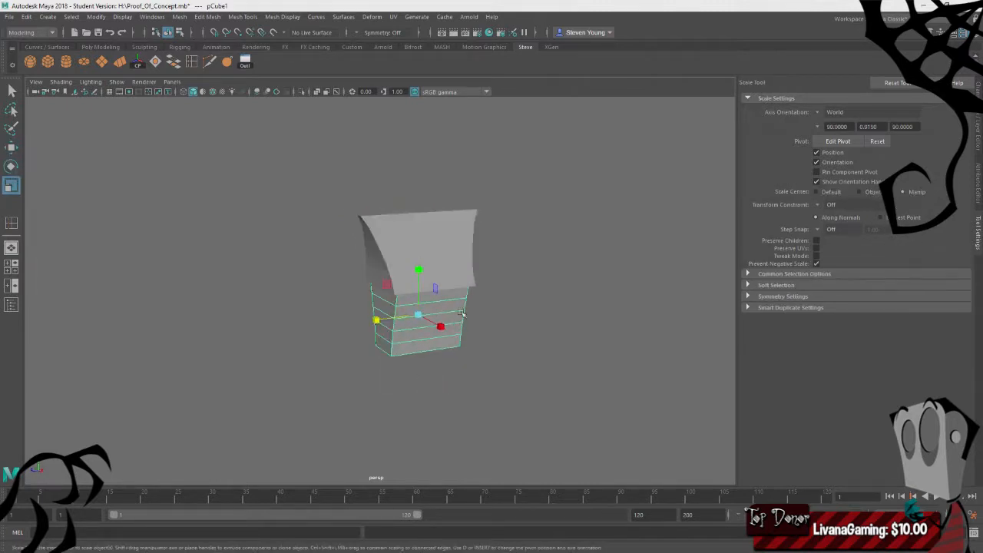
pyautogui.click(467, 239)
pyautogui.keyDown('shift'); pyautogui.click(454, 329); pyautogui.keyUp('shift')
pyautogui.click(179, 16)
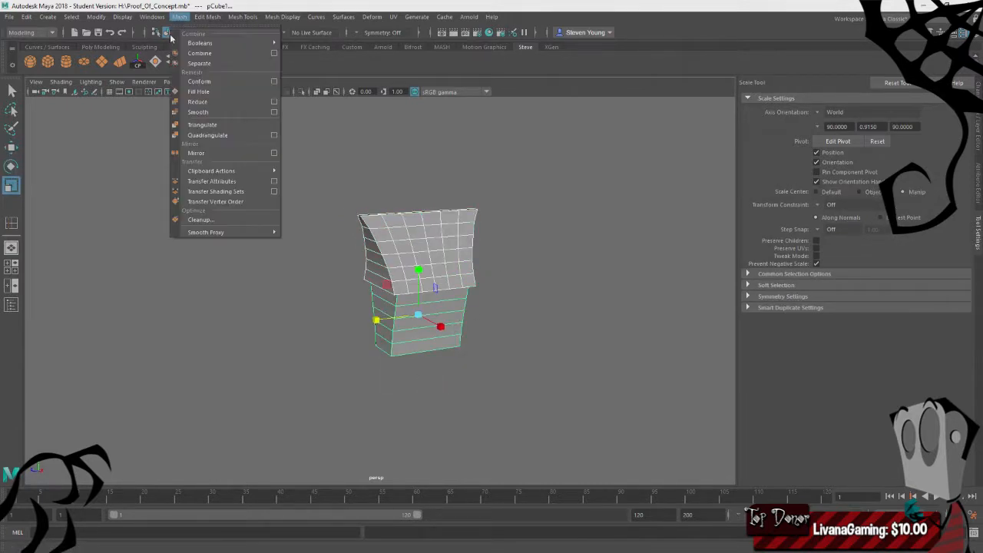
pyautogui.click(217, 55)
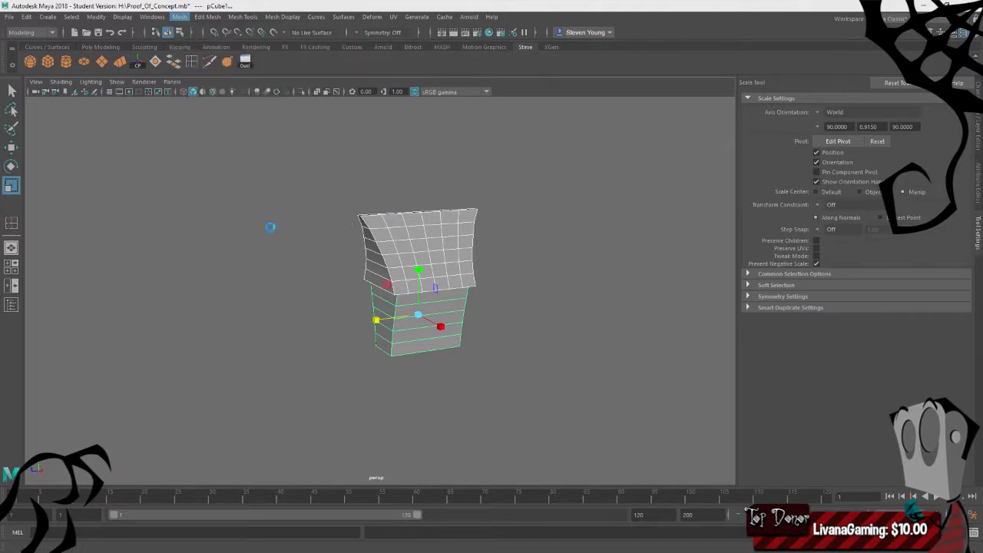
pyautogui.press('w')
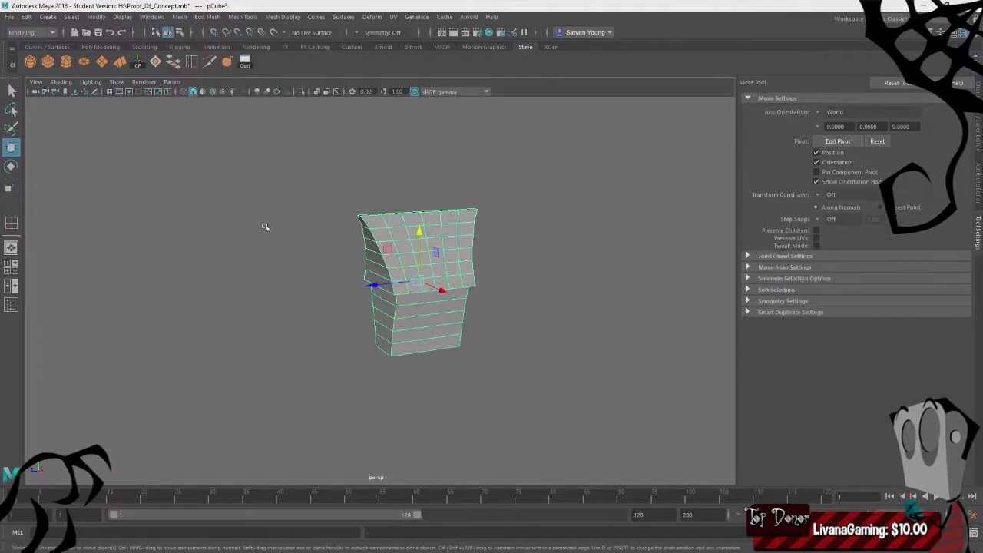
pyautogui.click(266, 227)
# Duplicate the combined house and rotate the copy 90 degrees about the vertical axis
pyautogui.keyDown('alt'); pyautogui.moveTo(267, 227); pyautogui.dragTo(385, 238); pyautogui.keyUp('alt')
pyautogui.click(425, 284)
pyautogui.keyDown('alt'); pyautogui.moveTo(425, 283); pyautogui.dragTo(527, 342); pyautogui.keyUp('alt')
pyautogui.click(522, 342)
pyautogui.scroll(4, 494, 357)
pyautogui.click(487, 323)
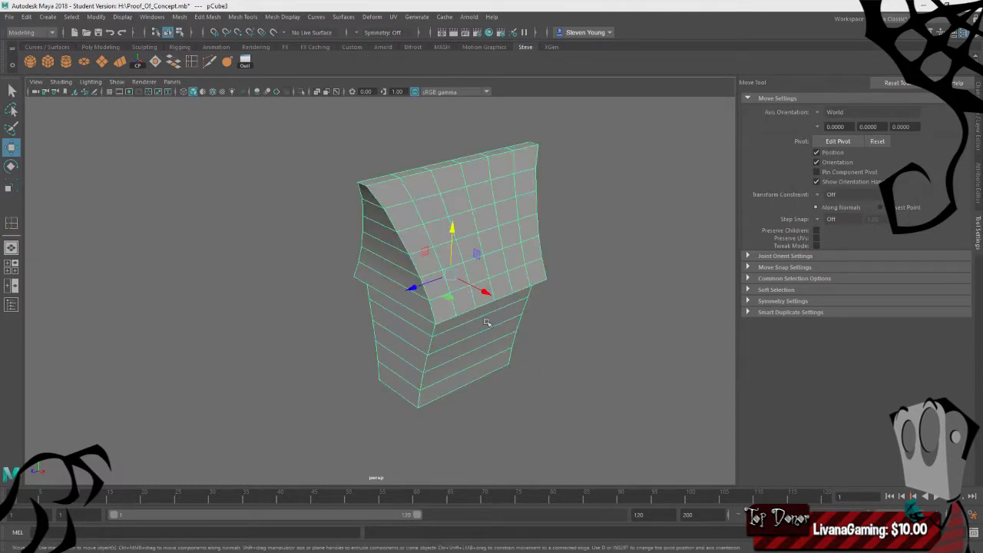
pyautogui.press('e')
pyautogui.moveTo(481, 299); pyautogui.dragTo(441, 316)
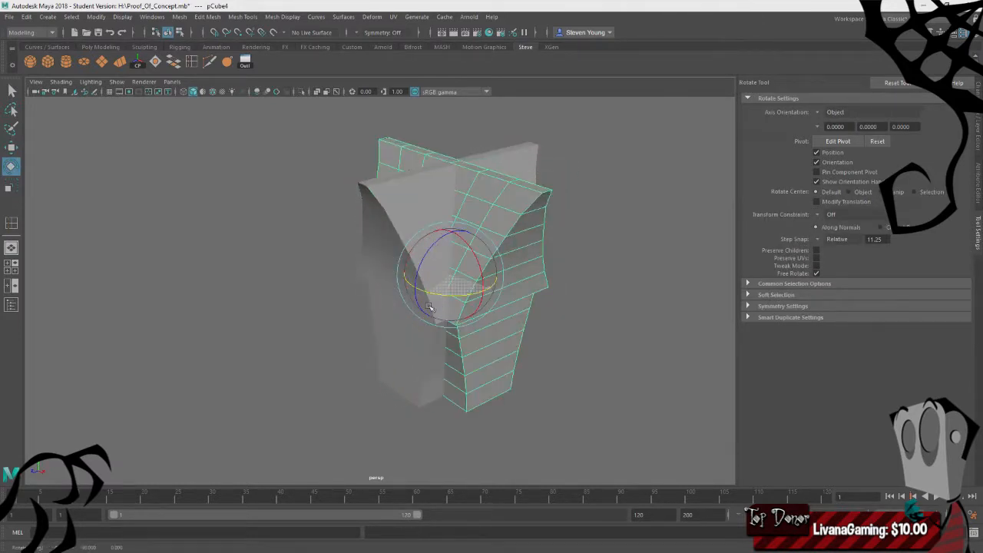
# Try to stretch the rotated house copy along the X axis
pyautogui.press('w')
pyautogui.press('r')
pyautogui.moveTo(483, 290); pyautogui.dragTo(623, 392)
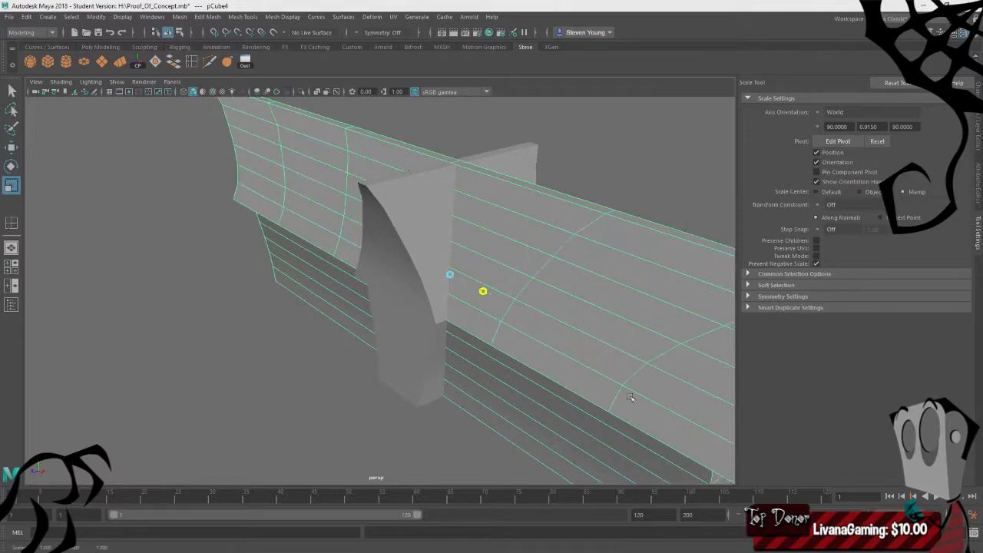
pyautogui.keyDown('alt'); pyautogui.moveTo(381, 368); pyautogui.dragTo(479, 358); pyautogui.keyUp('alt')
pyautogui.scroll(-5, 381, 367)
pyautogui.hotkey('ctrl', 'z')
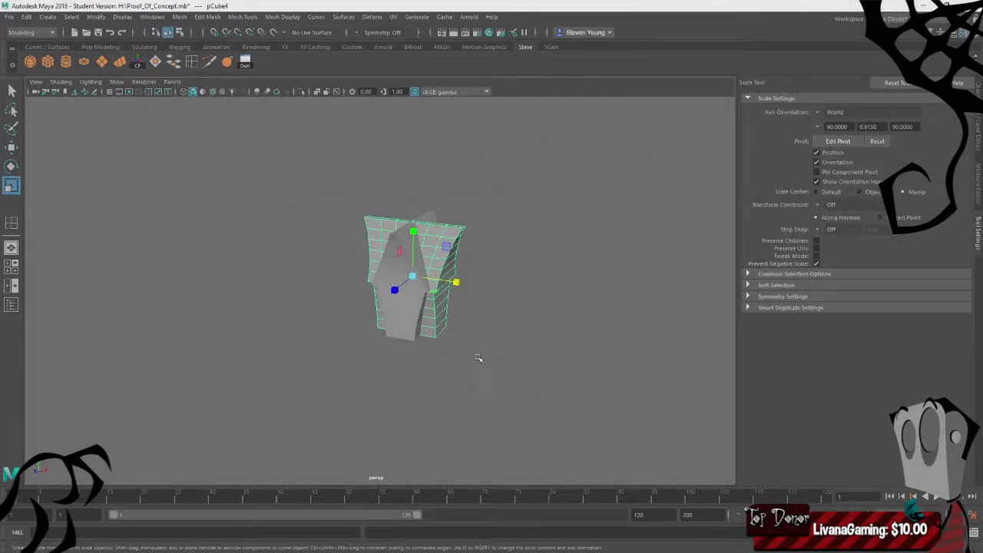
# Move the rotated house copy along X so it stands clear beside the original
pyautogui.press('w')
pyautogui.moveTo(464, 282); pyautogui.dragTo(538, 293)
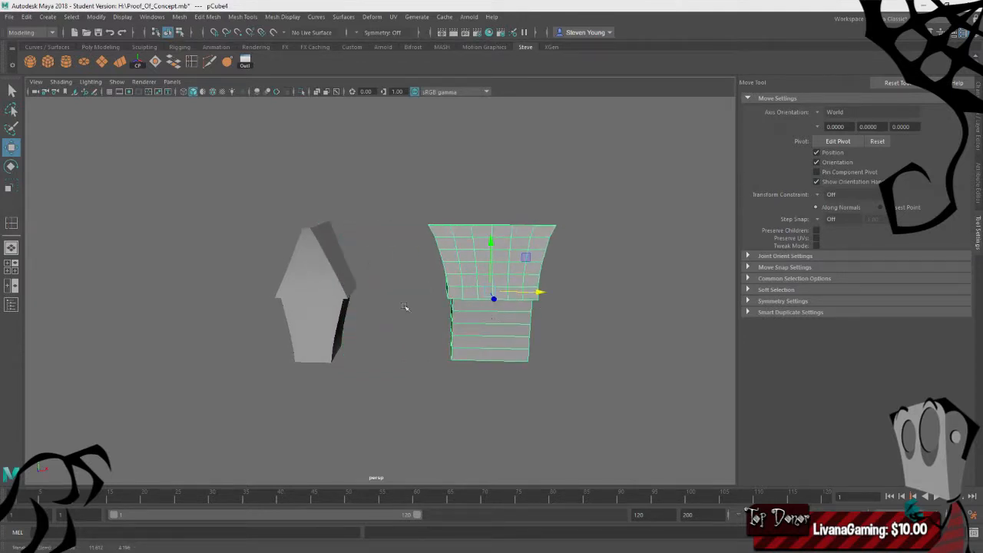
pyautogui.keyDown('alt'); pyautogui.moveTo(417, 333); pyautogui.dragTo(295, 239); pyautogui.keyUp('alt')
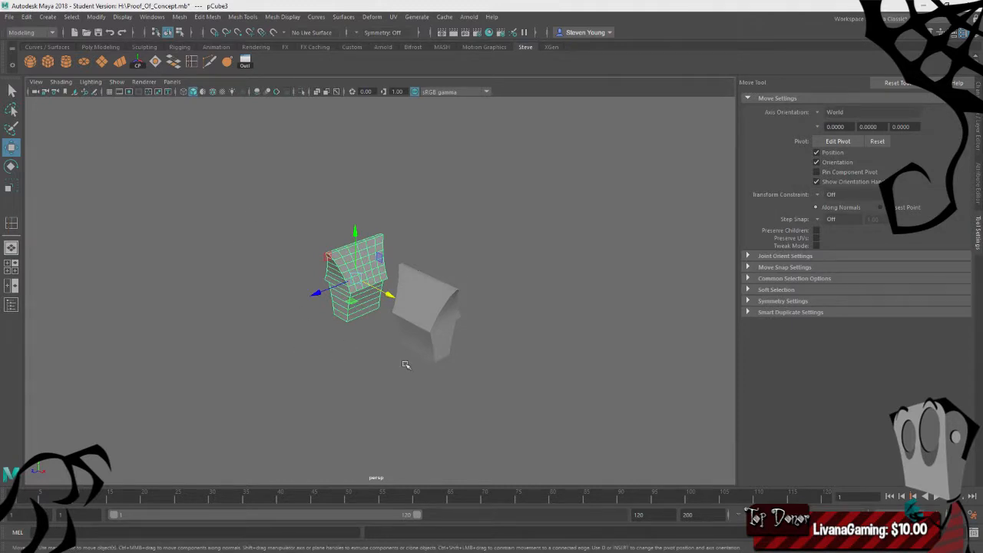
pyautogui.click(422, 338)
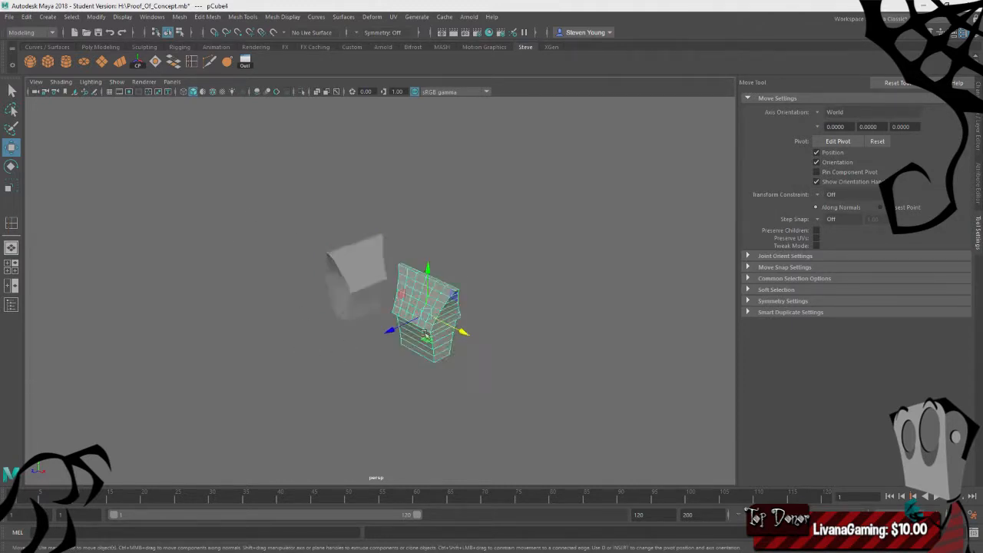
pyautogui.scroll(5, 436, 325)
pyautogui.keyDown('alt'); pyautogui.moveTo(345, 328); pyautogui.dragTo(424, 300); pyautogui.keyUp('alt')
pyautogui.scroll(3, 413, 192)
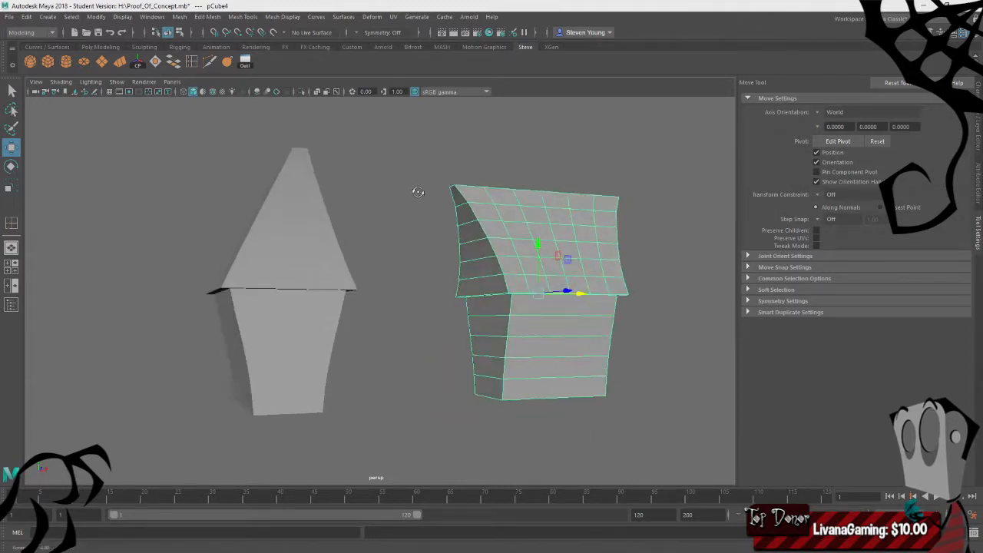
# Select all the horizontal edges across one gable end of the copied house's roof, from ridge to eaves
pyautogui.moveTo(416, 192); pyautogui.dragTo(464, 220, button='right')
pyautogui.click(461, 198)
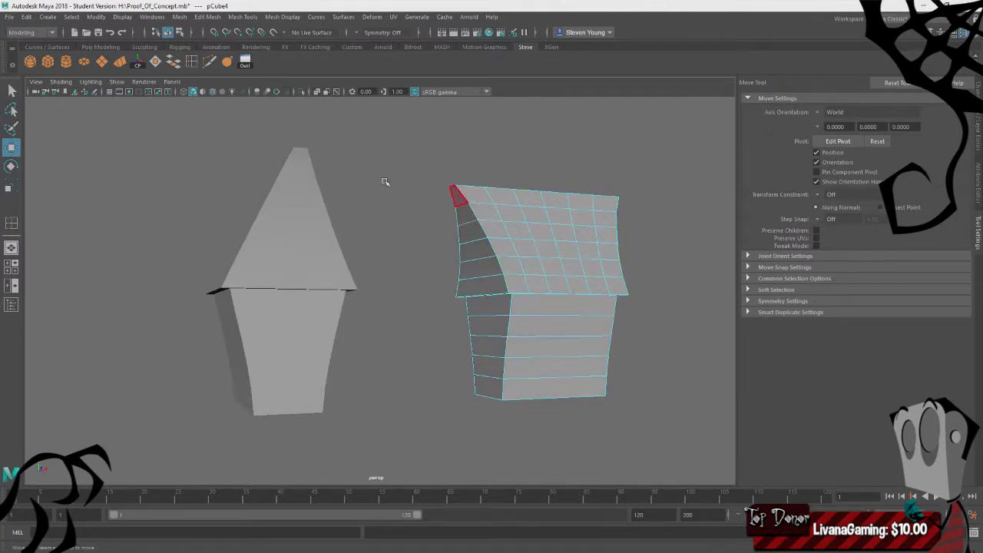
pyautogui.moveTo(384, 179); pyautogui.dragTo(382, 154, button='right')
pyautogui.click(464, 204)
pyautogui.keyDown('shift'); pyautogui.click(465, 224); pyautogui.keyUp('shift')
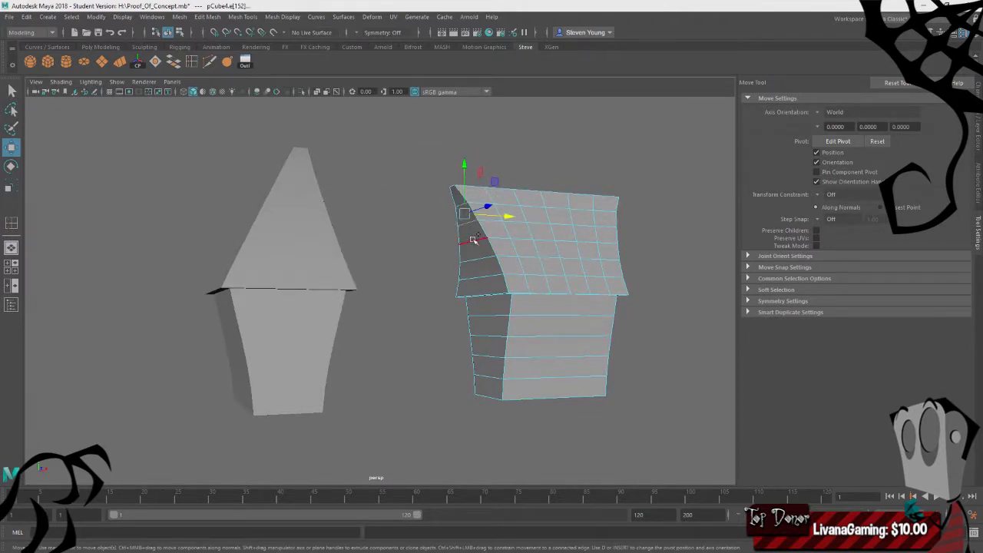
pyautogui.keyDown('shift'); pyautogui.click(474, 240); pyautogui.keyUp('shift')
pyautogui.keyDown('shift'); pyautogui.click(476, 258); pyautogui.keyUp('shift')
pyautogui.keyDown('shift'); pyautogui.click(484, 277); pyautogui.keyUp('shift')
pyautogui.keyDown('shift'); pyautogui.click(494, 294); pyautogui.keyUp('shift')
pyautogui.keyDown('alt'); pyautogui.moveTo(479, 355); pyautogui.dragTo(449, 349); pyautogui.keyUp('alt')
pyautogui.keyDown('shift'); pyautogui.click(459, 188); pyautogui.keyUp('shift')
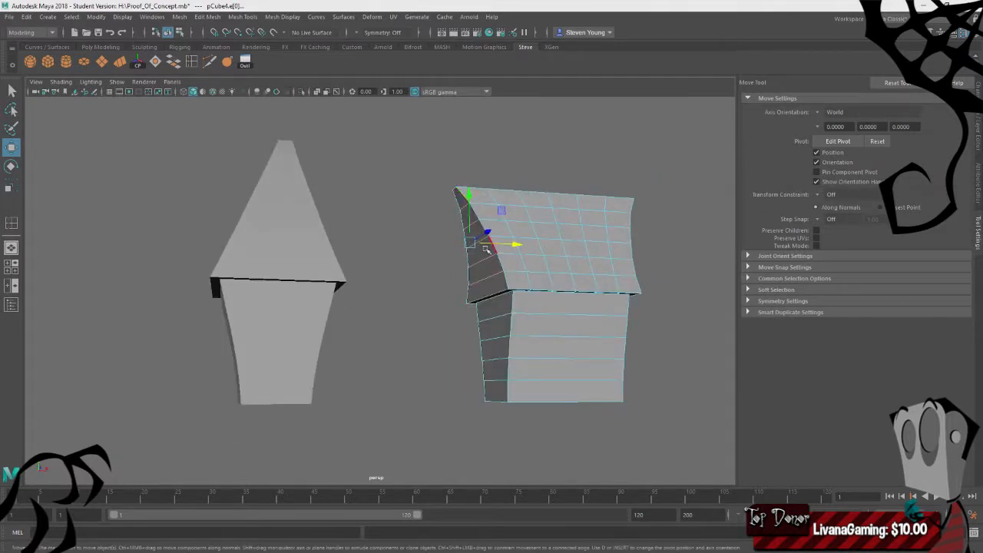
pyautogui.hotkey('ctrl', 'z')
pyautogui.keyDown('shift'); pyautogui.click(452, 191); pyautogui.keyUp('shift')
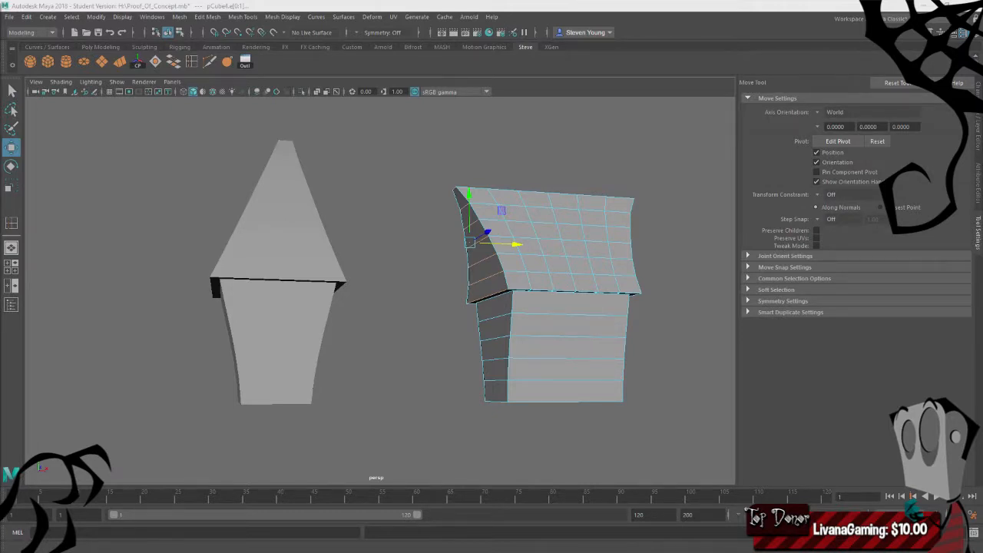
# Scale the selected gable-end edges along X to flatten that end of the roof into a vertical plane
pyautogui.keyDown('alt'); pyautogui.moveTo(411, 273); pyautogui.dragTo(318, 287); pyautogui.keyUp('alt')
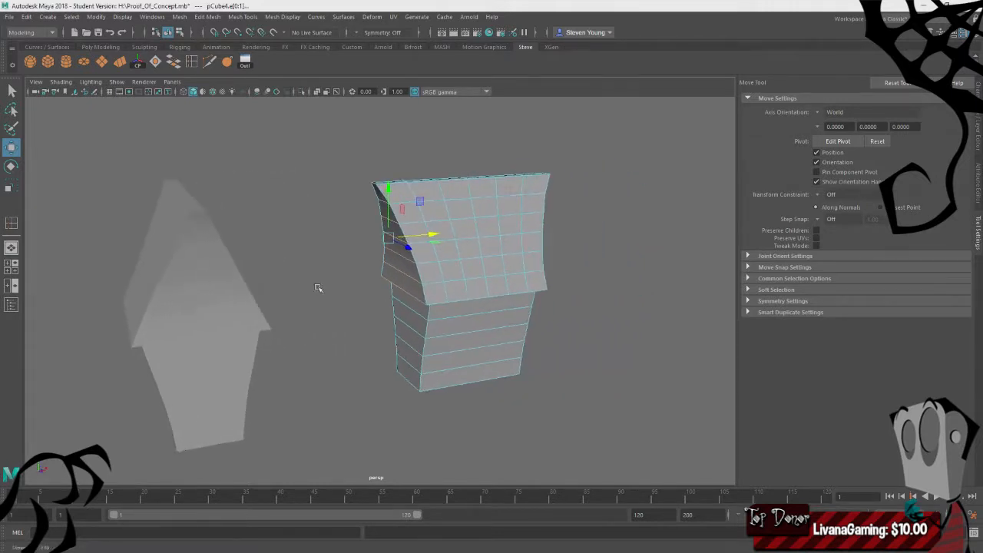
pyautogui.press('e')
pyautogui.press('r')
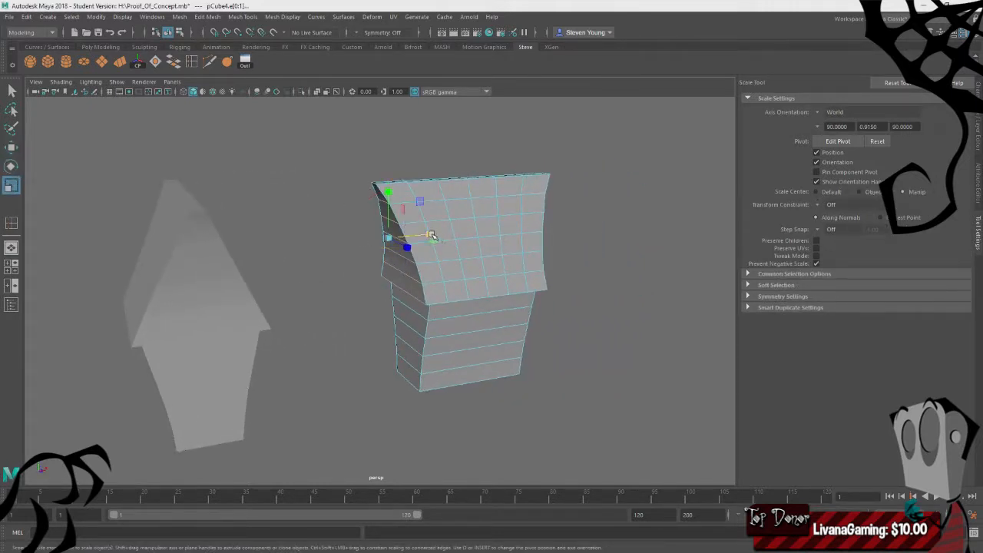
pyautogui.moveTo(432, 235); pyautogui.dragTo(351, 238)
pyautogui.keyDown('alt'); pyautogui.moveTo(351, 299); pyautogui.dragTo(404, 332); pyautogui.keyUp('alt')
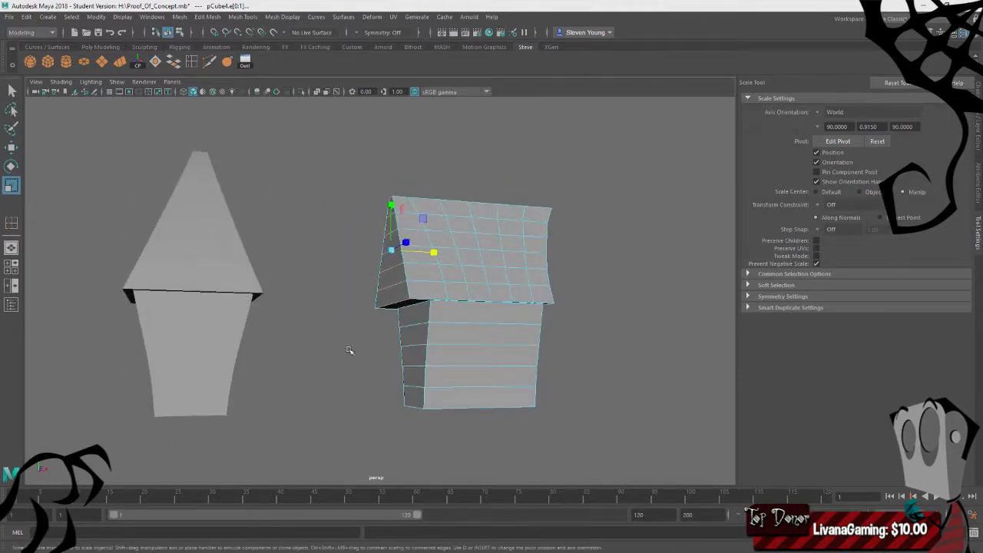
# Move the selected gable-end edges slightly along X toward the body to shorten the roof overhang at that end
pyautogui.moveTo(350, 351)
pyautogui.keyDown('alt'); pyautogui.mouseDown()
pyautogui.moveTo(325, 356)
pyautogui.moveTo(343, 355)
pyautogui.mouseUp(); pyautogui.keyUp('alt')
pyautogui.press('w')
pyautogui.moveTo(371, 315)
pyautogui.keyDown('alt'); pyautogui.mouseDown()
pyautogui.moveTo(370, 295)
pyautogui.moveTo(351, 297)
pyautogui.moveTo(366, 303)
pyautogui.mouseUp(); pyautogui.keyUp('alt')
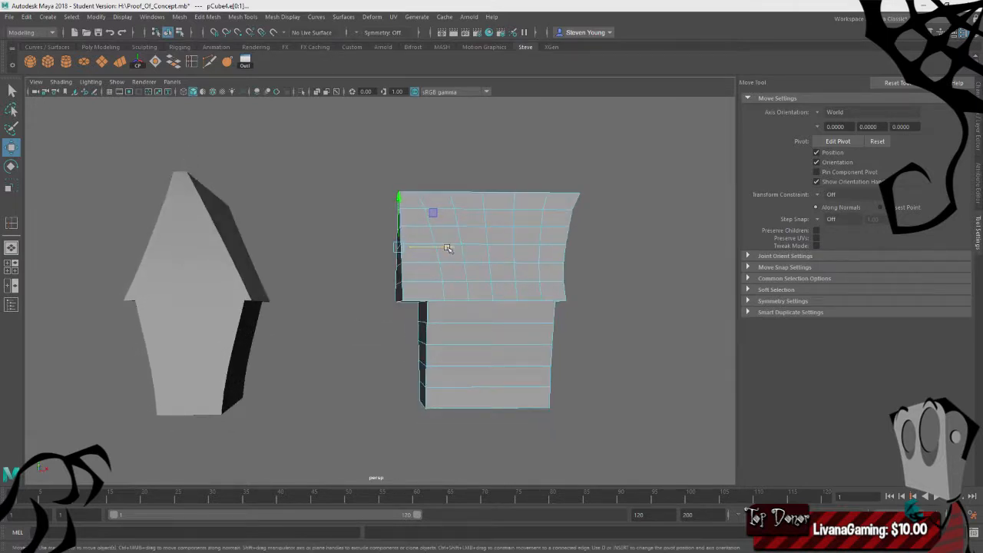
pyautogui.moveTo(448, 248); pyautogui.dragTo(458, 250)
pyautogui.keyDown('alt'); pyautogui.moveTo(311, 327); pyautogui.dragTo(316, 349); pyautogui.keyUp('alt')
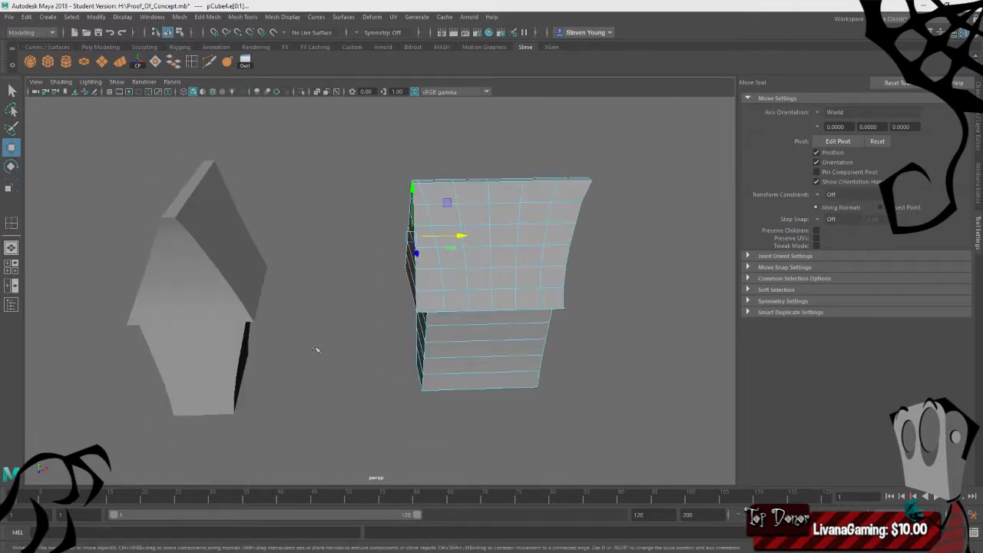
# Move the whole rotated house copy along X until it joins the side of the original house as a wing
pyautogui.moveTo(400, 162); pyautogui.dragTo(448, 149, button='right')
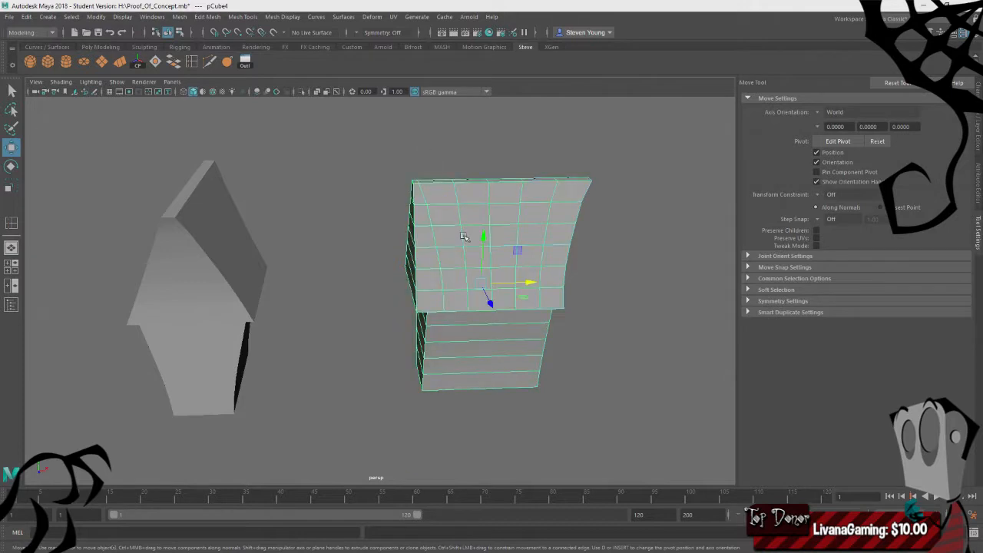
pyautogui.moveTo(540, 286); pyautogui.dragTo(326, 286)
pyautogui.click(369, 393)
pyautogui.keyDown('alt'); pyautogui.moveTo(368, 394); pyautogui.dragTo(355, 375); pyautogui.keyUp('alt')
pyautogui.keyDown('alt'); pyautogui.moveTo(445, 322); pyautogui.dragTo(367, 302); pyautogui.keyUp('alt')
pyautogui.click(367, 302)
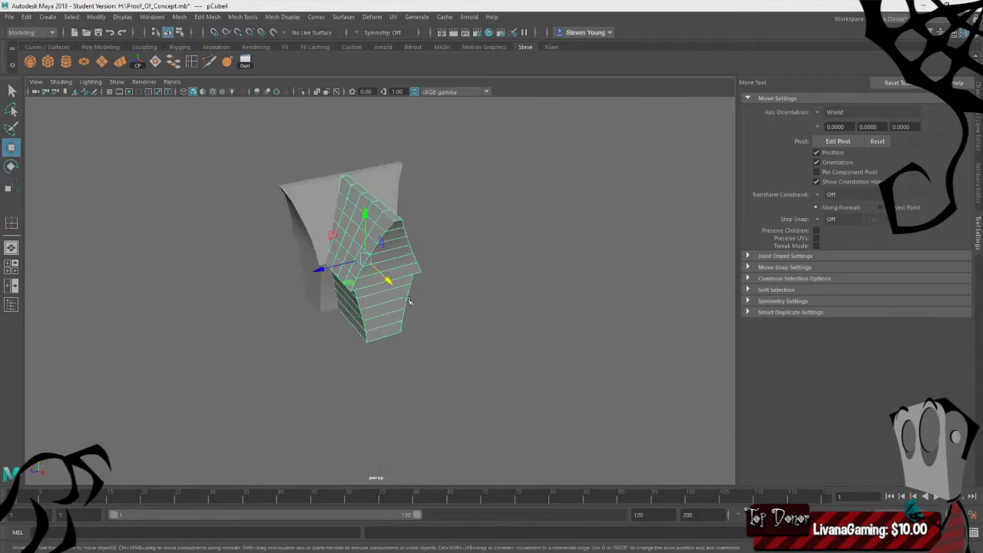
# Duplicate the original house and move the copy along X to about -99.9, well clear of the joined houses
pyautogui.moveTo(322, 267); pyautogui.dragTo(439, 325)
pyautogui.click(283, 252)
pyautogui.click(288, 251)
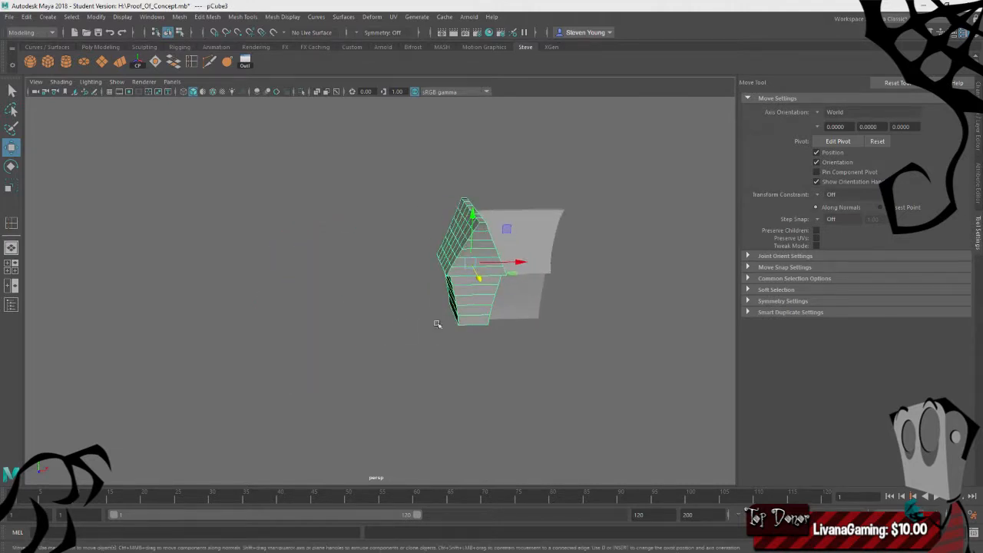
pyautogui.moveTo(519, 262); pyautogui.dragTo(121, 268)
pyautogui.keyDown('alt'); pyautogui.moveTo(241, 322); pyautogui.dragTo(553, 292); pyautogui.keyUp('alt')
# Show the Attribute Editor for the separate house copy
pyautogui.click(978, 131)
pyautogui.click(979, 190)
pyautogui.click(978, 234)
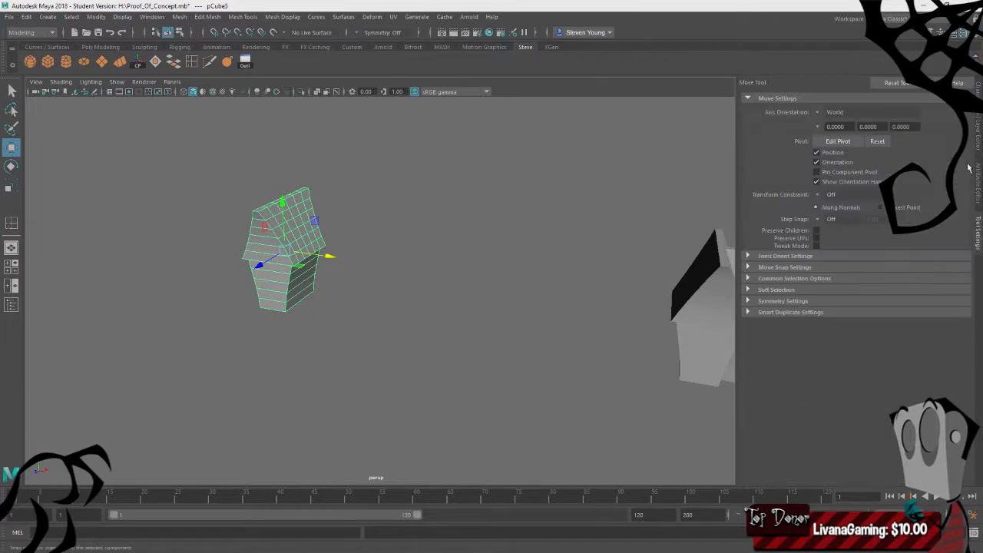
pyautogui.click(977, 175)
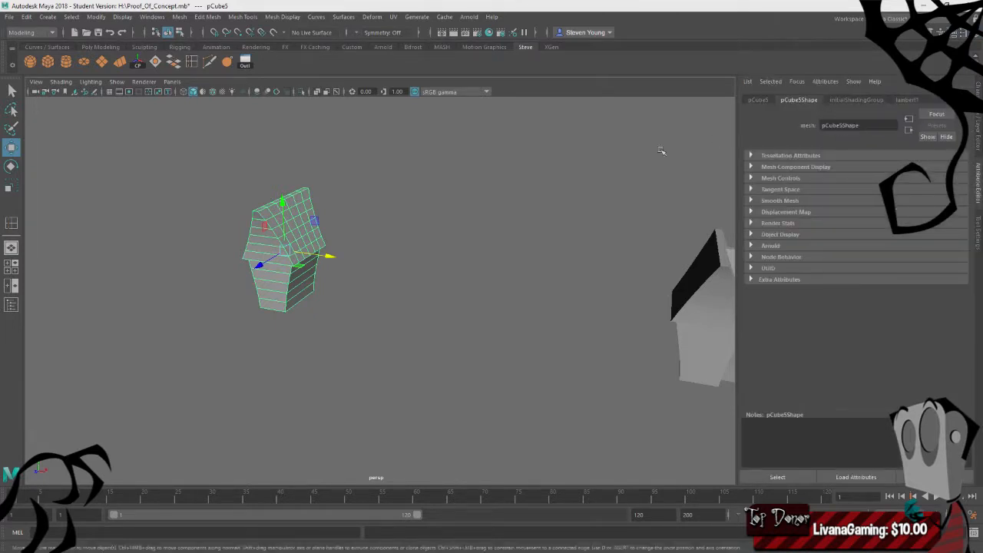
pyautogui.click(318, 188)
pyautogui.click(269, 220)
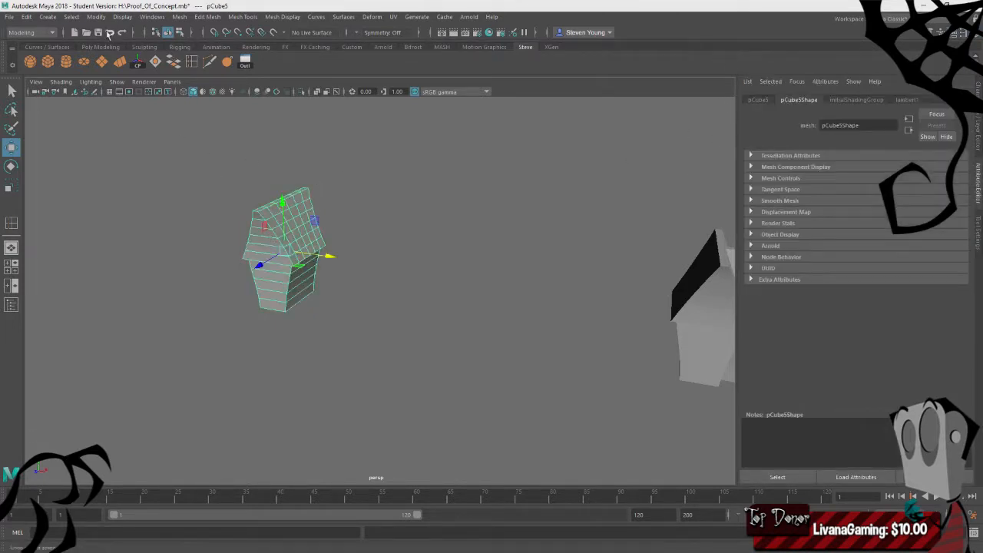
# Delete the construction history of the separate house copy, followed by the non-deformer history
pyautogui.click(29, 19)
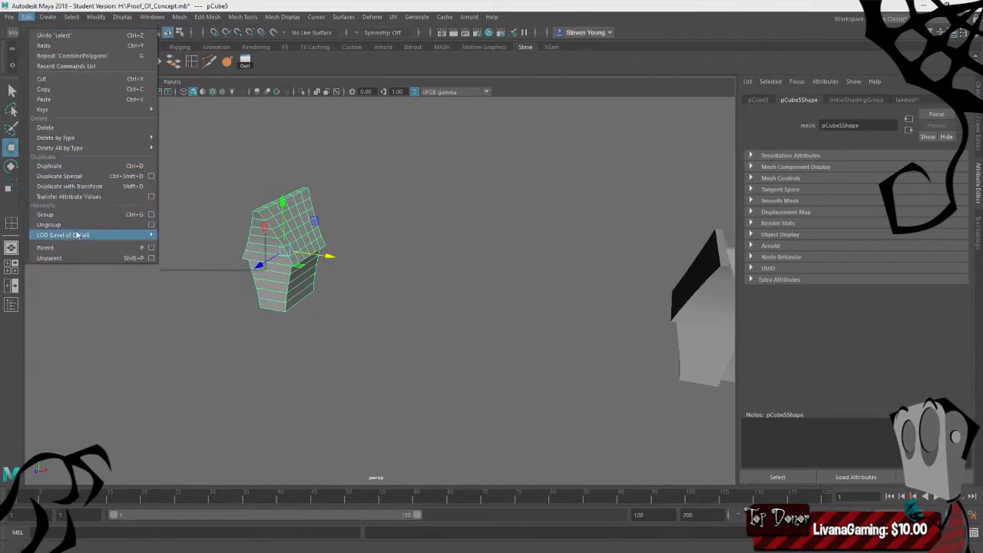
pyautogui.moveTo(78, 140)
pyautogui.click(177, 146)
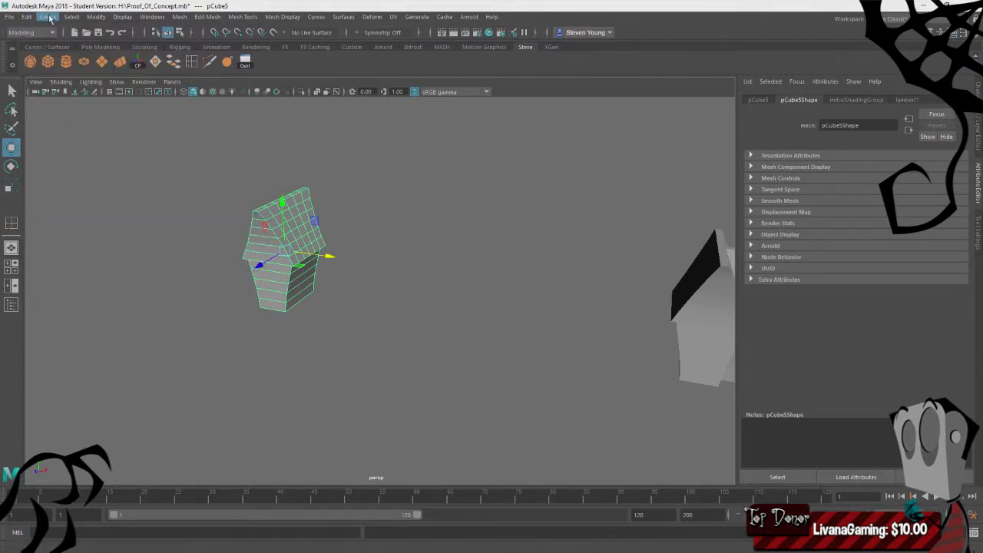
pyautogui.click(26, 16)
pyautogui.moveTo(98, 148)
pyautogui.click(215, 167)
# Open the Outliner beside the viewport and rename the separate house copy Piece_1
pyautogui.keyDown('alt'); pyautogui.moveTo(415, 258); pyautogui.dragTo(436, 288); pyautogui.keyUp('alt')
pyautogui.click(436, 288)
pyautogui.click(303, 260)
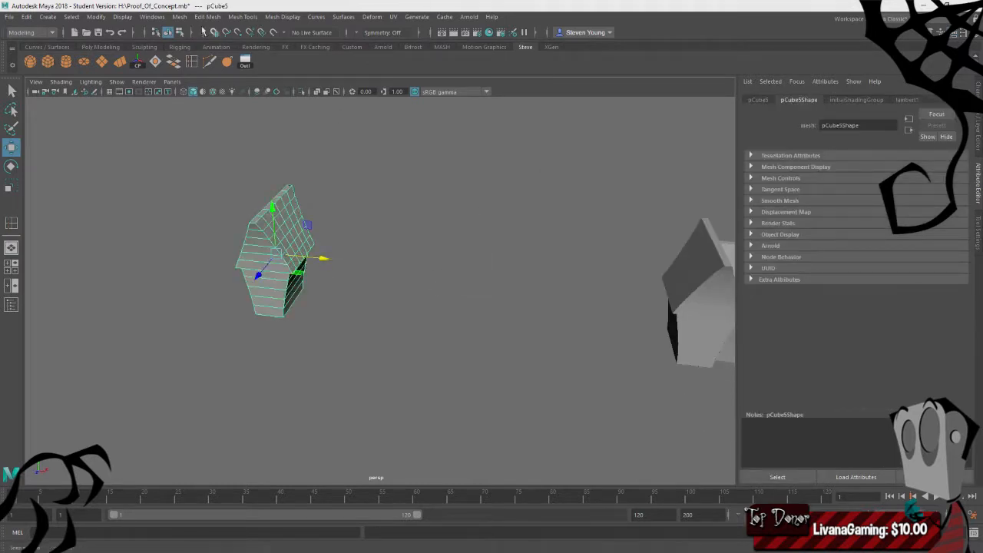
pyautogui.doubleClick(860, 127)
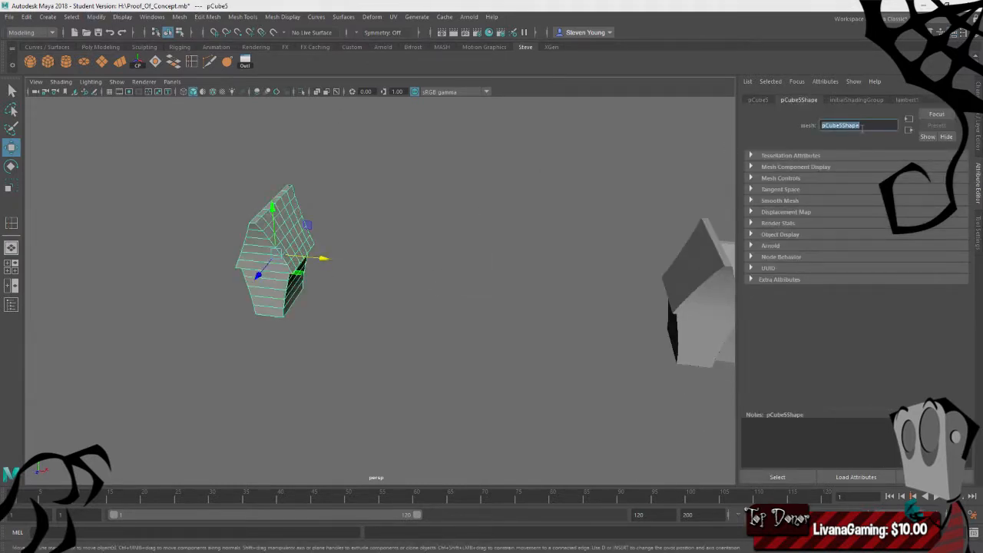
pyautogui.click(245, 61)
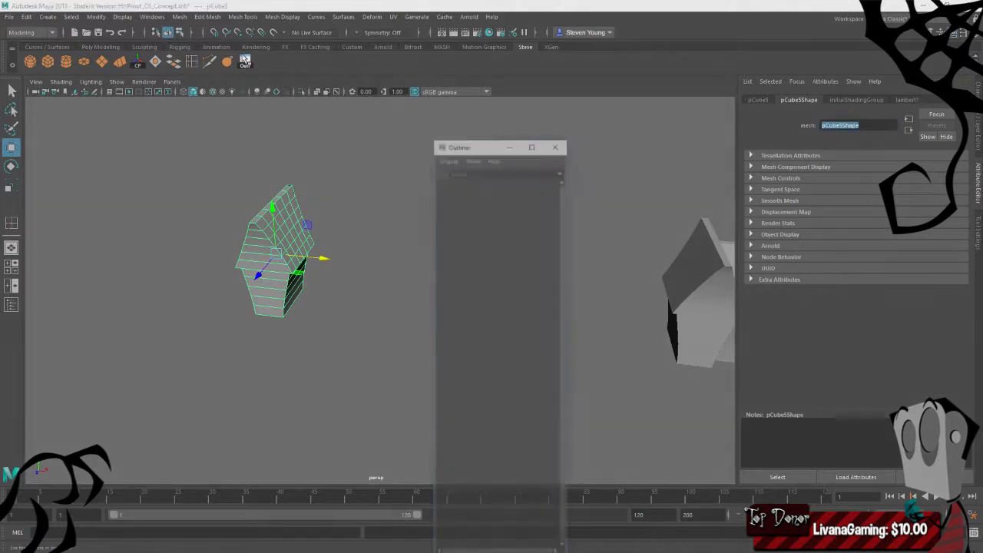
pyautogui.moveTo(476, 146); pyautogui.dragTo(108, 85)
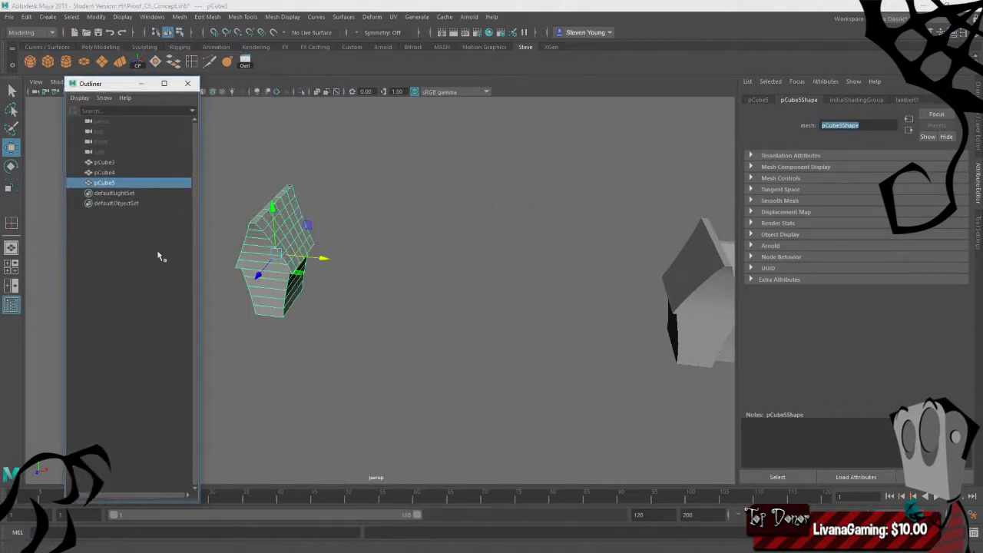
pyautogui.doubleClick(113, 184)
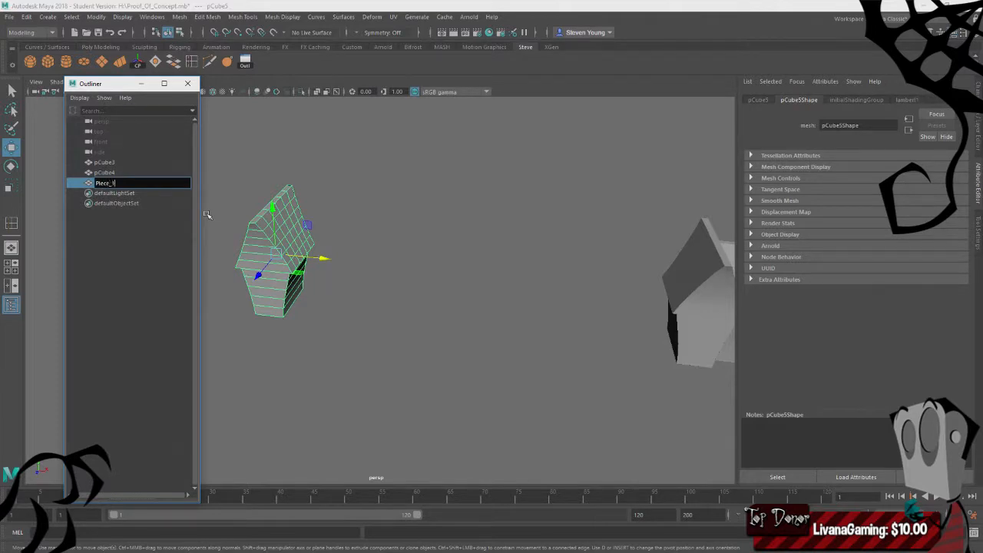
pyautogui.press('Return')
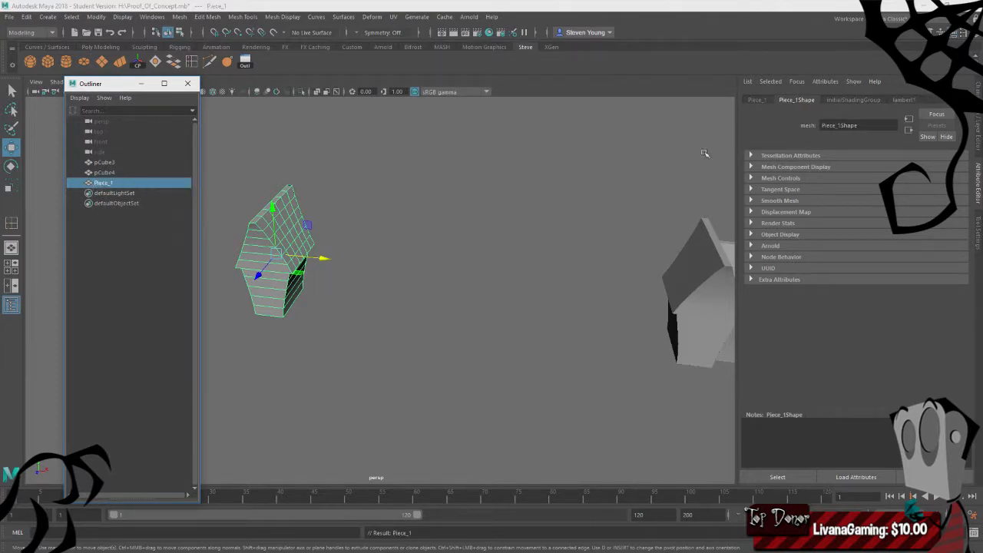
# Duplicate Piece_1 and move the duplicate along X to about -31.1, between Piece_1 and the joined houses
pyautogui.click(762, 108)
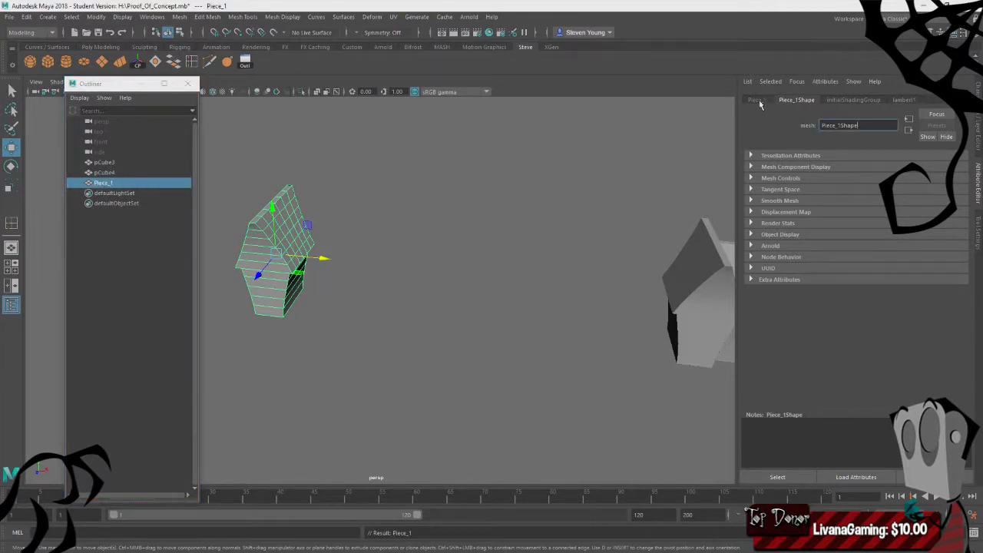
pyautogui.click(758, 101)
pyautogui.click(466, 253)
pyautogui.click(303, 261)
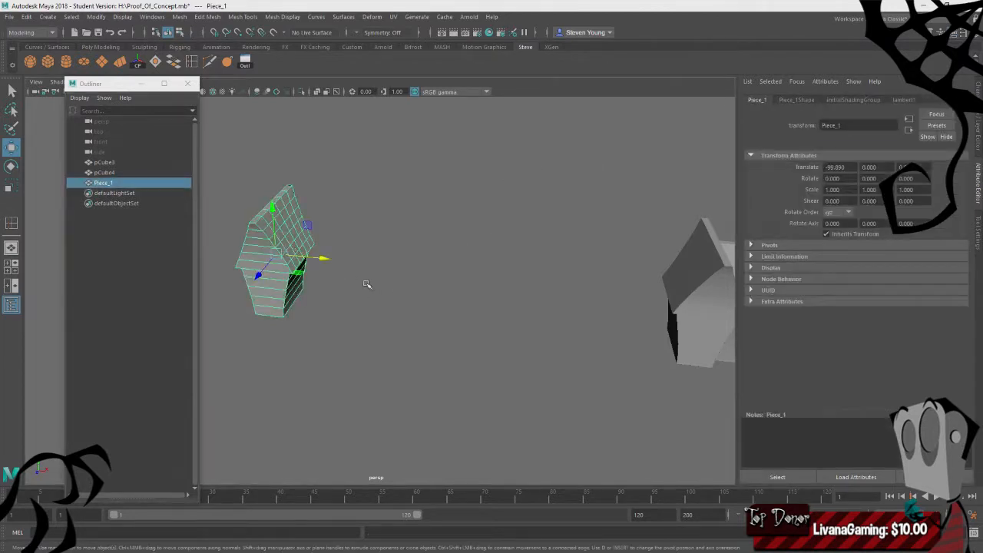
pyautogui.hotkey('ctrl', 'd')
pyautogui.moveTo(322, 259); pyautogui.dragTo(607, 283)
pyautogui.click(526, 354)
pyautogui.keyDown('alt'); pyautogui.moveTo(527, 355); pyautogui.dragTo(517, 321); pyautogui.keyUp('alt')
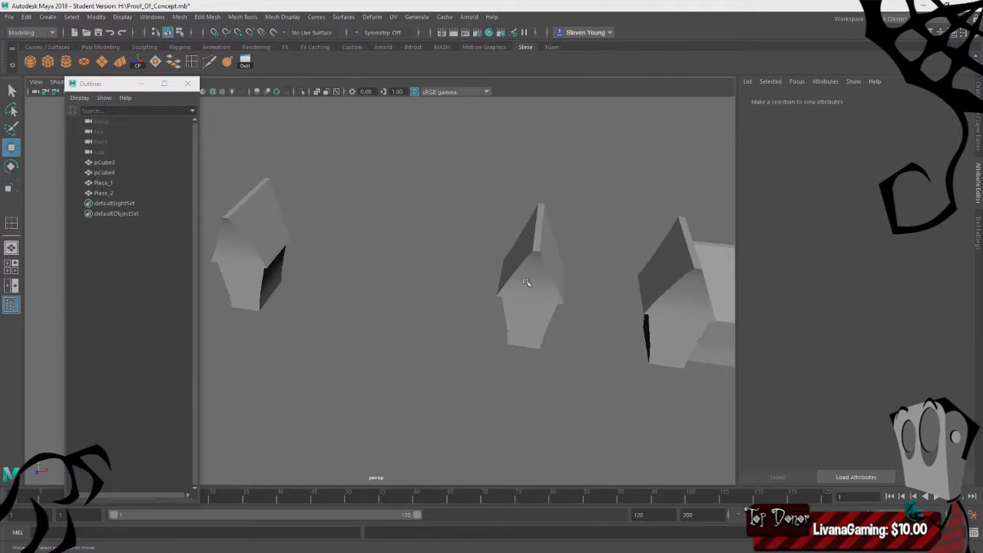
# Check the duplicate's name in its attributes and rename the Piece_1 house Basic
pyautogui.click(527, 283)
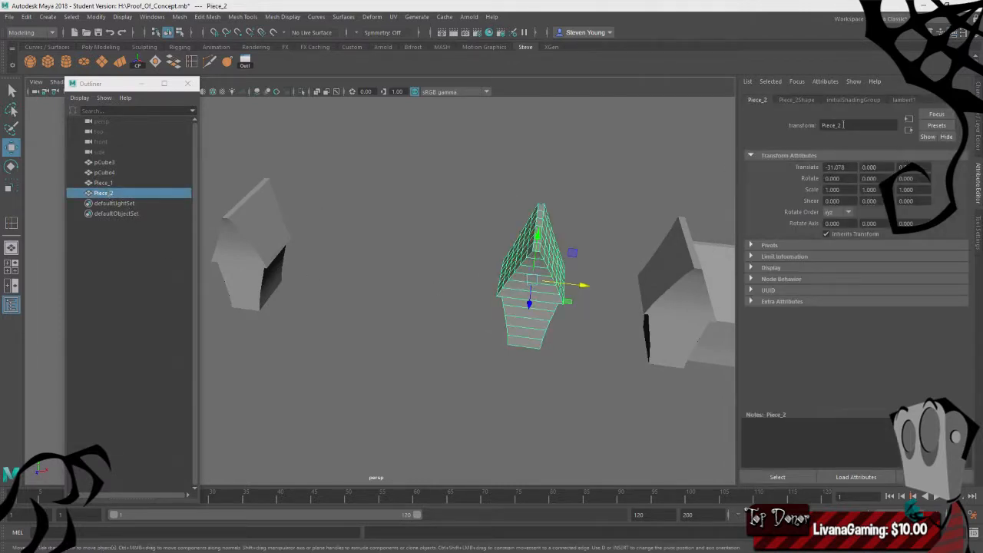
pyautogui.click(252, 252)
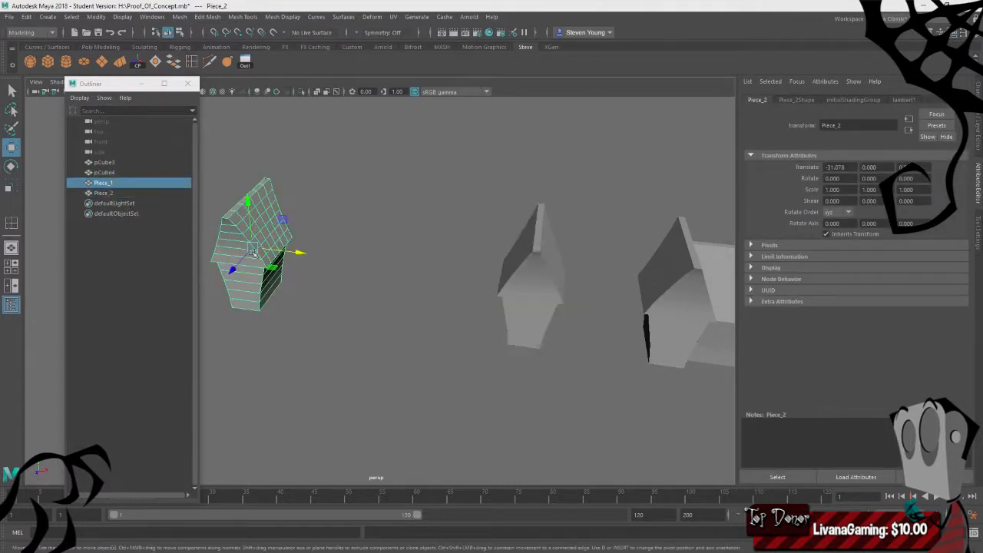
pyautogui.doubleClick(849, 123)
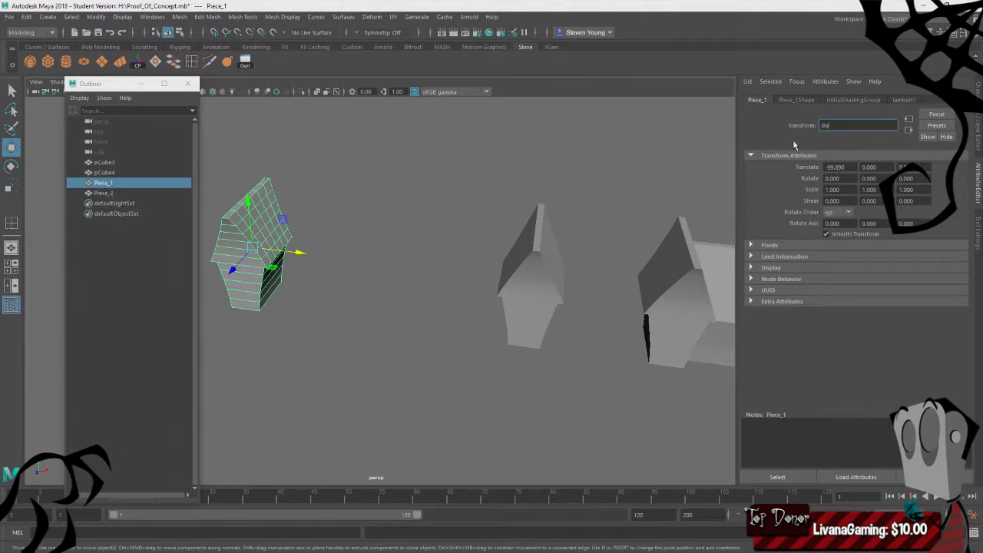
pyautogui.press('Return')
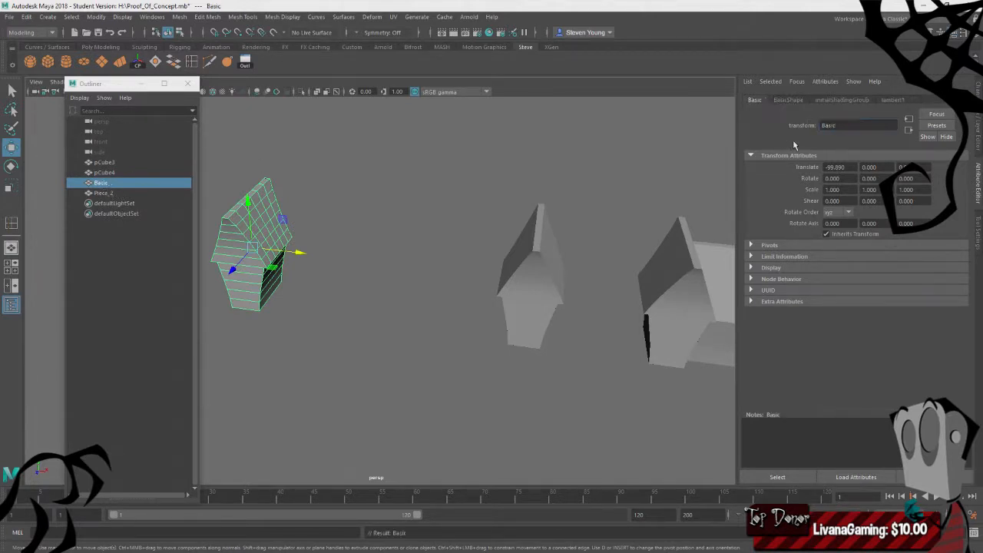
# Duplicate the rotated side house and move the duplicate along X to about -81, next to the Basic house
pyautogui.click(555, 256)
pyautogui.keyDown('alt'); pyautogui.moveTo(551, 262); pyautogui.dragTo(400, 244, button='middle'); pyautogui.keyUp('alt')
pyautogui.keyDown('alt'); pyautogui.moveTo(400, 244); pyautogui.dragTo(357, 272); pyautogui.keyUp('alt')
pyautogui.click(548, 297)
pyautogui.keyDown('alt'); pyautogui.moveTo(470, 367); pyautogui.dragTo(504, 342); pyautogui.keyUp('alt')
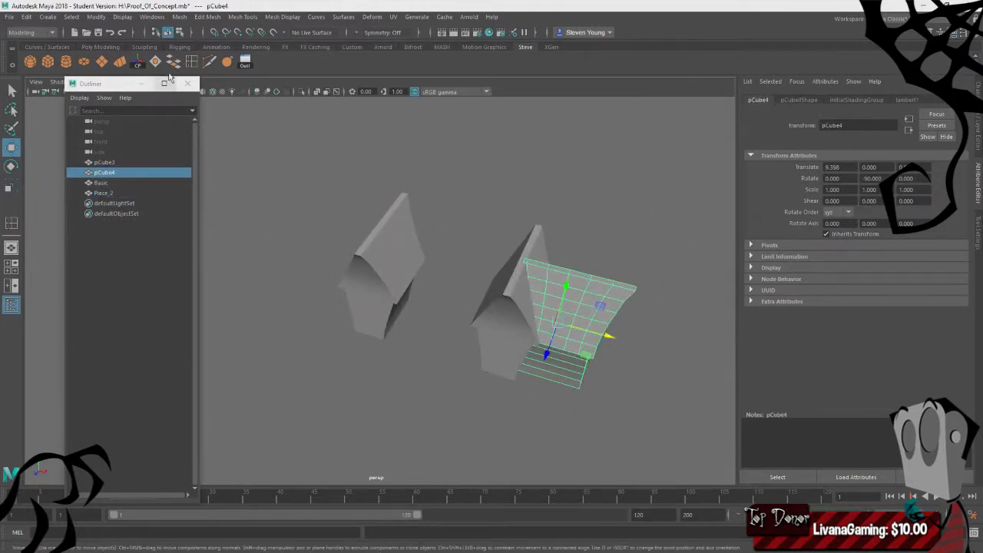
pyautogui.hotkey('ctrl', 'd')
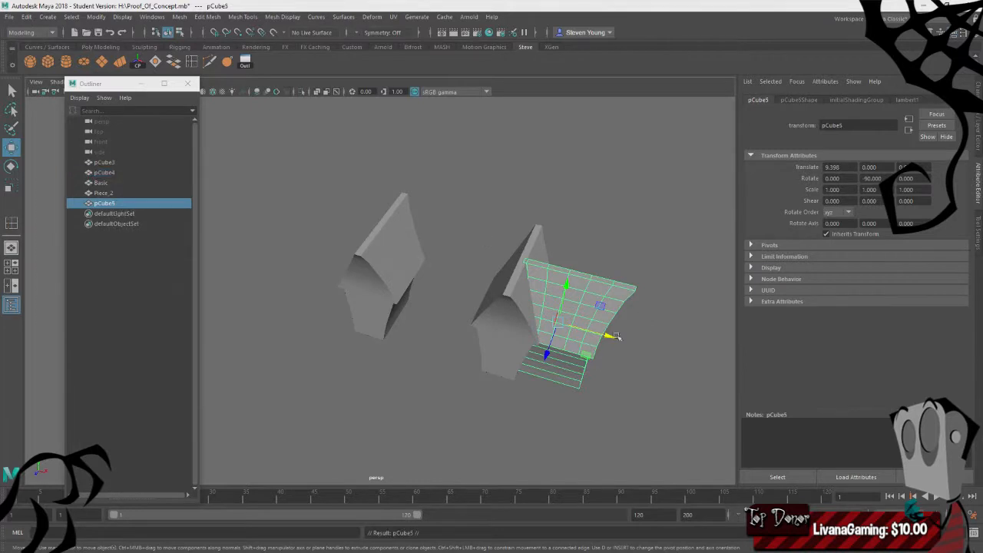
pyautogui.moveTo(612, 337); pyautogui.dragTo(237, 233)
pyautogui.keyDown('alt'); pyautogui.moveTo(343, 268); pyautogui.dragTo(383, 215, button='middle'); pyautogui.keyUp('alt')
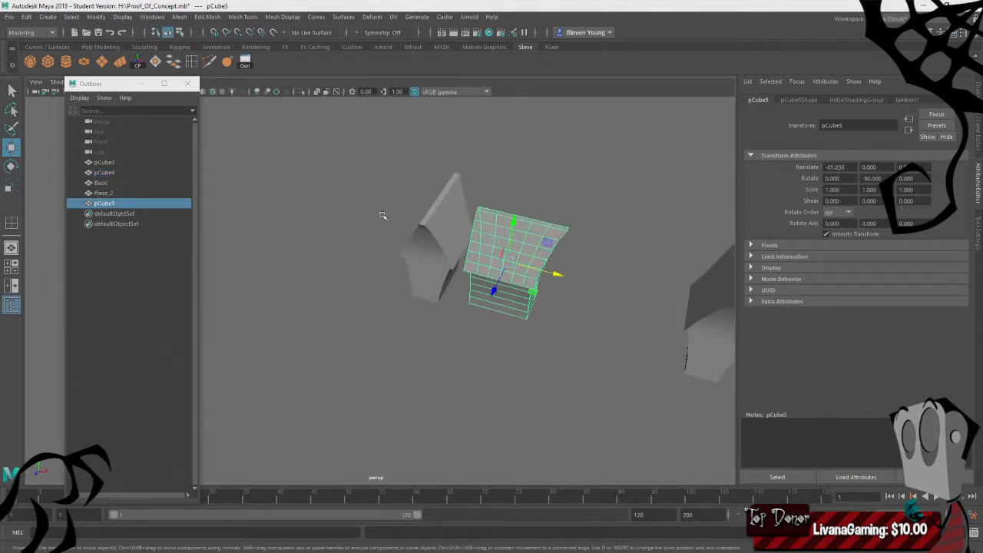
# Delete the construction history and non-deformer history for the duplicated side house
pyautogui.click(26, 16)
pyautogui.moveTo(69, 138)
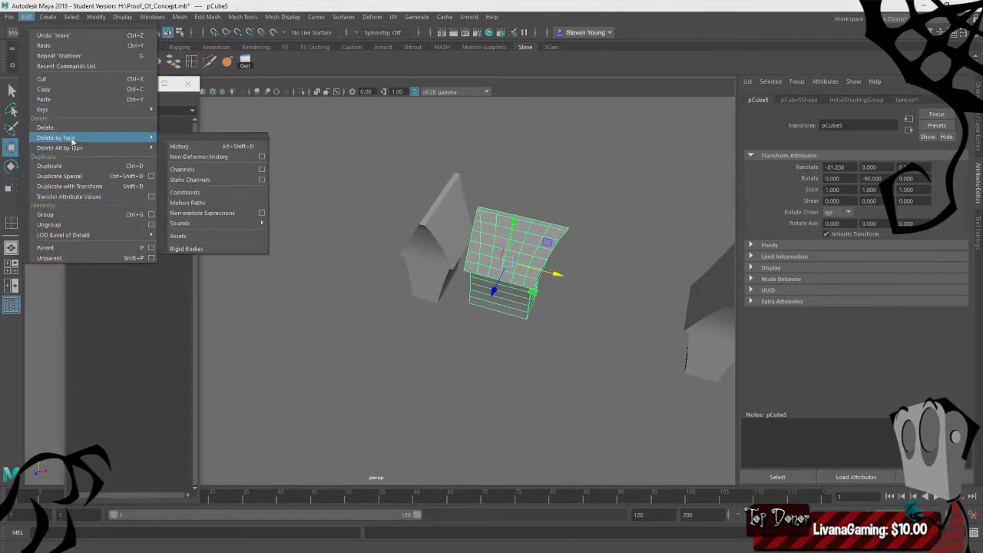
pyautogui.click(198, 143)
pyautogui.click(26, 16)
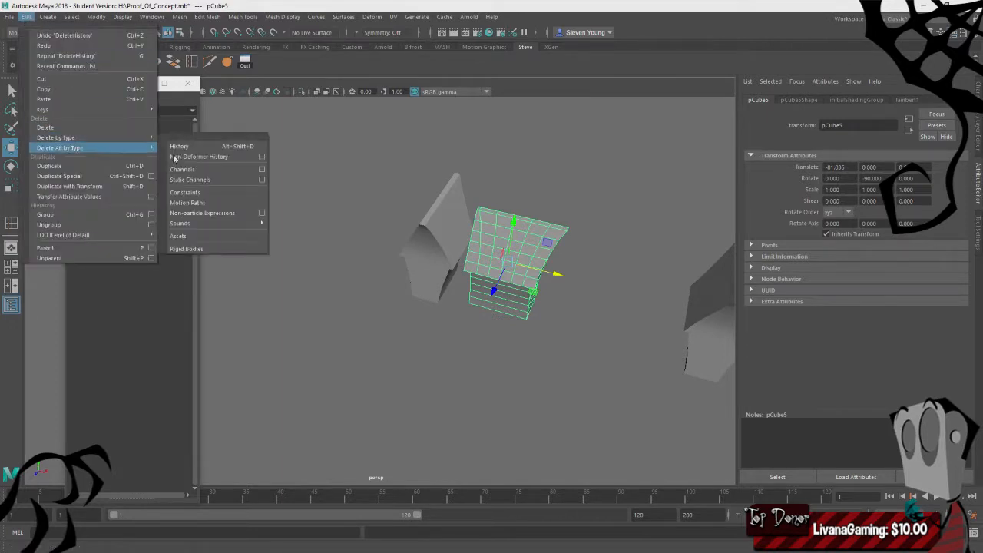
pyautogui.click(206, 156)
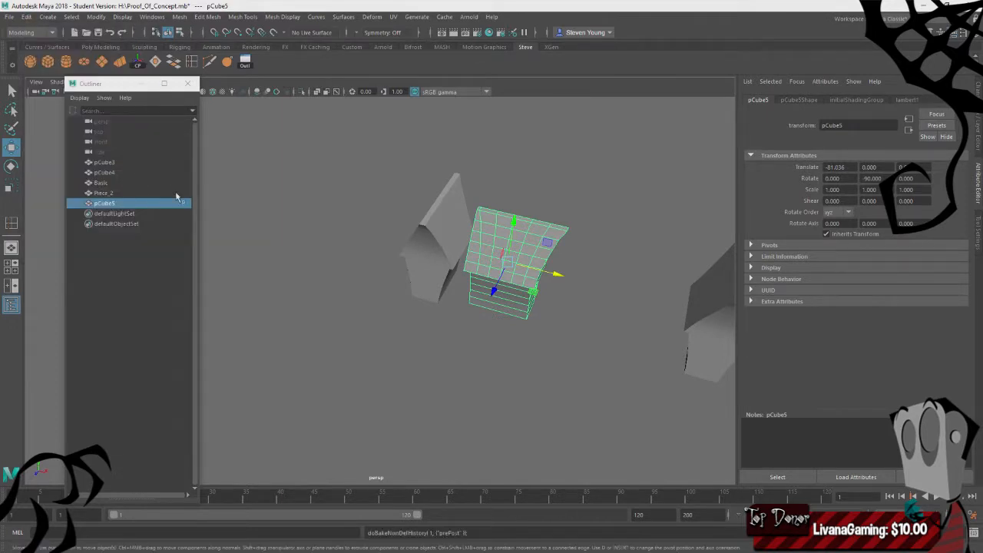
# Rename the duplicated side house Basic_Side and move it along X to the opposite side of the Basic house
pyautogui.doubleClick(105, 204)
pyautogui.write('Basic S')
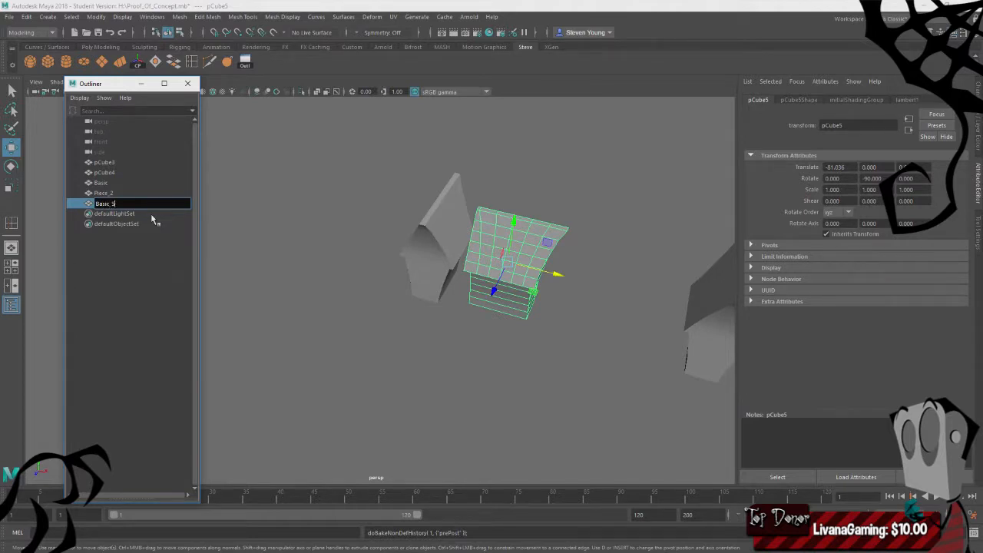
pyautogui.write('_Side')
pyautogui.press('Return')
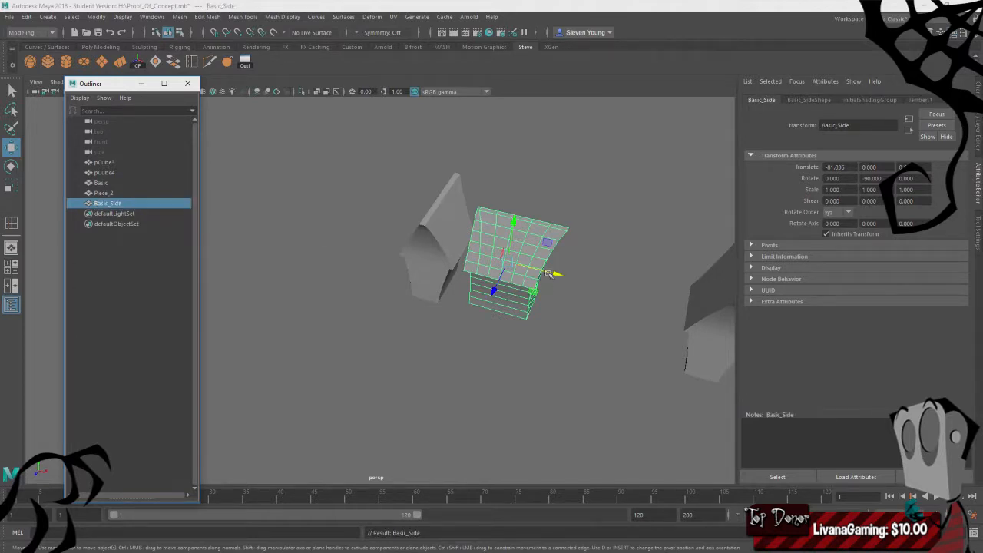
pyautogui.moveTo(550, 274); pyautogui.dragTo(399, 239)
# Delete the Piece_2 house standing between the Basic pieces and the joined houses
pyautogui.click(515, 270)
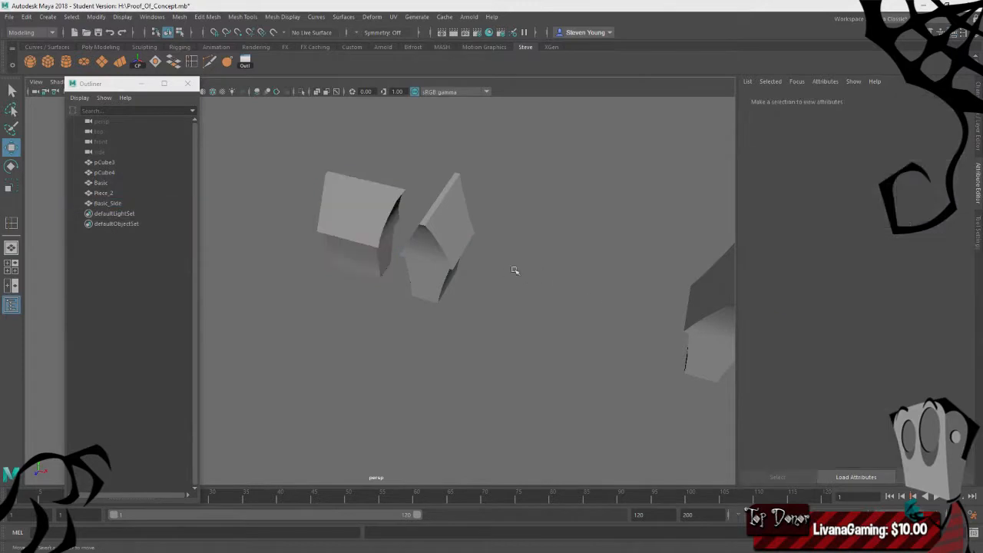
pyautogui.keyDown('alt'); pyautogui.moveTo(711, 322); pyautogui.dragTo(515, 282, button='middle'); pyautogui.keyUp('alt')
pyautogui.keyDown('alt'); pyautogui.moveTo(516, 282); pyautogui.dragTo(464, 270); pyautogui.keyUp('alt')
pyautogui.click(431, 250)
pyautogui.keyDown('alt'); pyautogui.moveTo(369, 261); pyautogui.dragTo(426, 327); pyautogui.keyUp('alt')
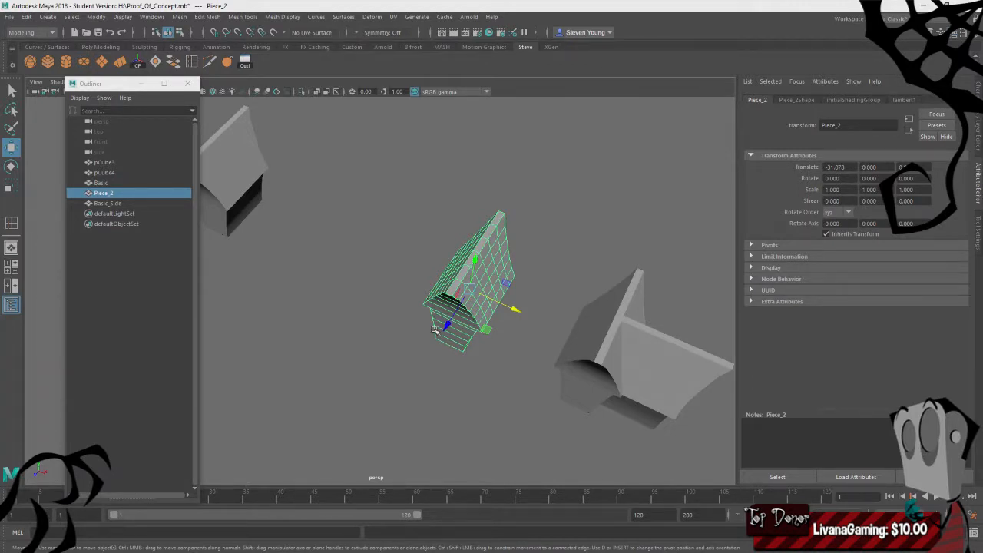
pyautogui.scroll(-4, 566, 278)
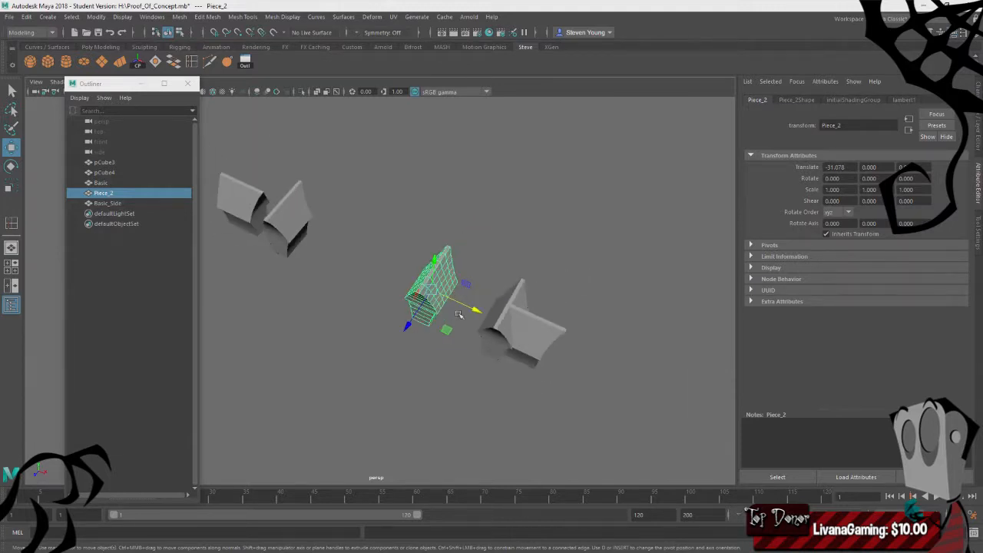
pyautogui.keyDown('alt'); pyautogui.moveTo(459, 315); pyautogui.dragTo(456, 346); pyautogui.keyUp('alt')
pyautogui.press('Delete')
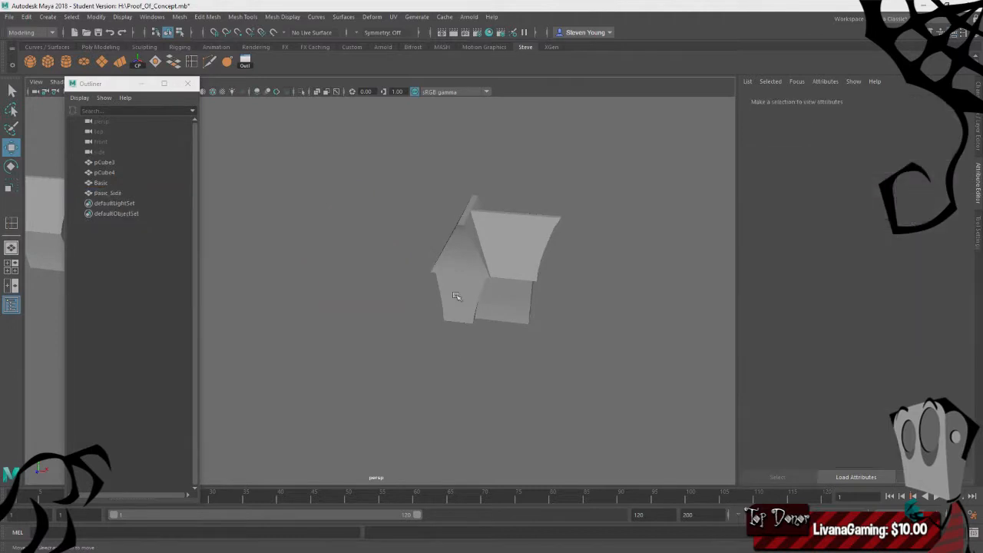
# Examine the two joined house pieces and their intersection from several sides
pyautogui.click(532, 240)
pyautogui.keyDown('alt'); pyautogui.moveTo(533, 269); pyautogui.dragTo(496, 294); pyautogui.keyUp('alt')
pyautogui.keyDown('alt'); pyautogui.moveTo(507, 296); pyautogui.dragTo(482, 334, button='middle'); pyautogui.keyUp('alt')
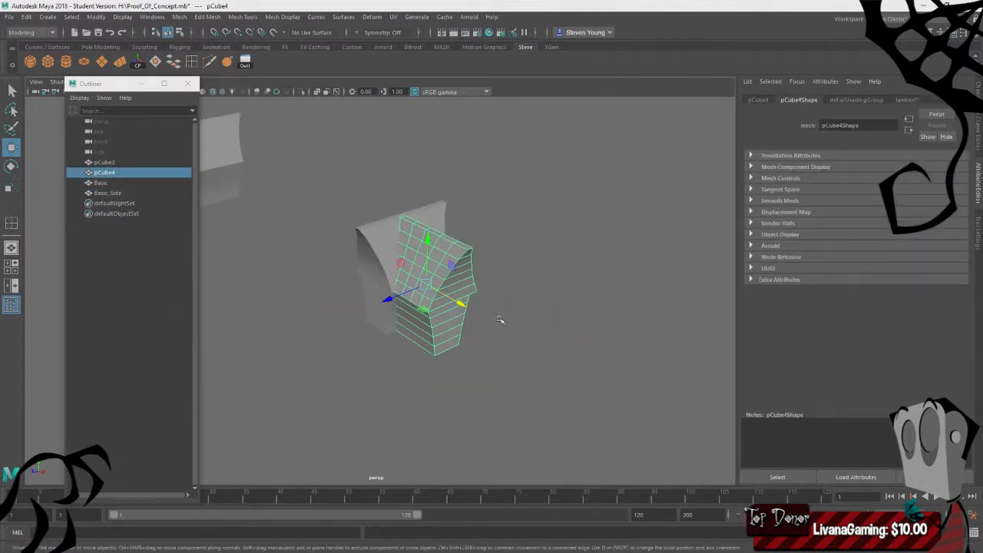
pyautogui.click(524, 312)
pyautogui.scroll(5, 491, 342)
pyautogui.keyDown('alt'); pyautogui.moveTo(481, 353); pyautogui.dragTo(533, 308); pyautogui.keyUp('alt')
pyautogui.click(487, 310)
pyautogui.moveTo(549, 257); pyautogui.dragTo(550, 230, button='right')
pyautogui.click(423, 268)
pyautogui.click(423, 268)
pyautogui.keyDown('alt'); pyautogui.moveTo(518, 277); pyautogui.dragTo(577, 228); pyautogui.keyUp('alt')
pyautogui.moveTo(589, 218); pyautogui.dragTo(624, 200, button='right')
# Duplicate one of the joined houses, move the copy clear of them along X and turn it a quarter turn around its vertical axis
pyautogui.click(376, 197)
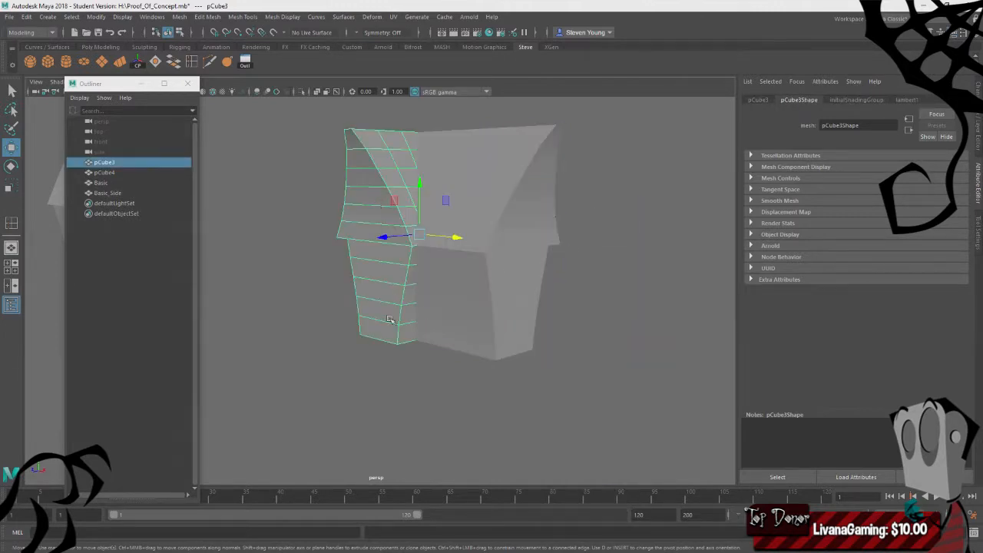
pyautogui.hotkey('ctrl', 'd')
pyautogui.moveTo(461, 238); pyautogui.dragTo(539, 423)
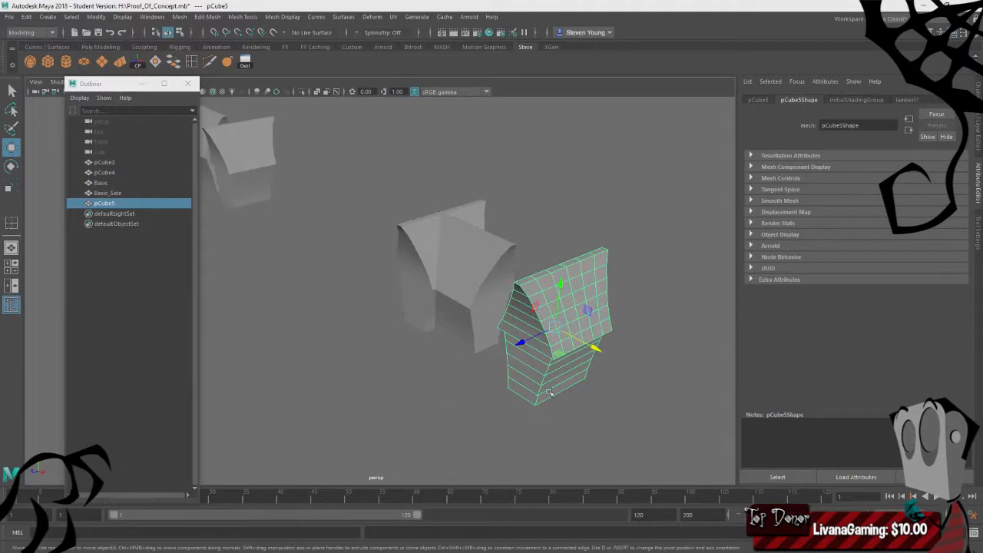
pyautogui.press('e')
pyautogui.moveTo(561, 352); pyautogui.dragTo(438, 377)
pyautogui.press('w')
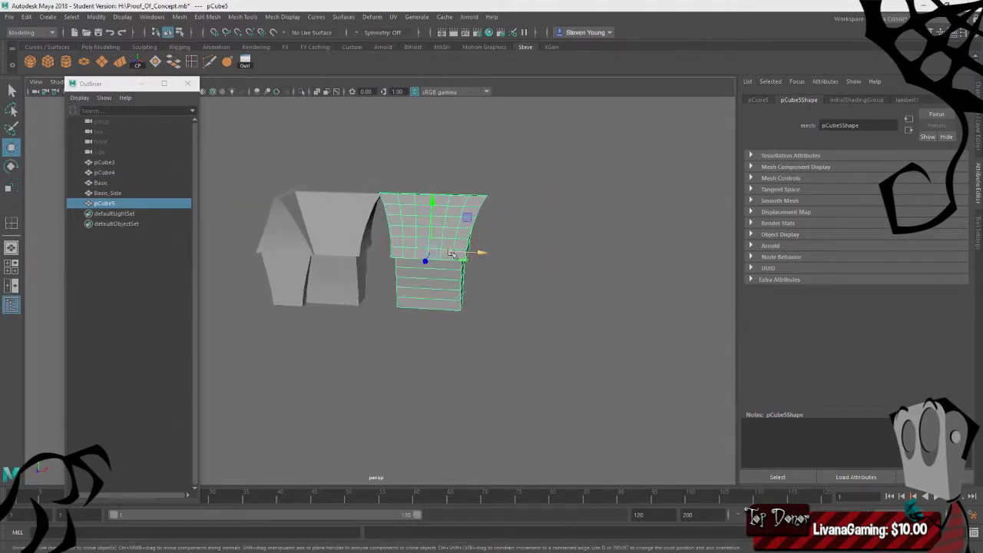
pyautogui.moveTo(452, 254); pyautogui.dragTo(489, 255)
# Select one face on the gable-end wall of the duplicated house and close the Outliner
pyautogui.scroll(5, 565, 373)
pyautogui.keyDown('alt'); pyautogui.moveTo(552, 377); pyautogui.dragTo(503, 386); pyautogui.keyUp('alt')
pyautogui.keyDown('alt'); pyautogui.moveTo(570, 395); pyautogui.dragTo(501, 400, button='middle'); pyautogui.keyUp('alt')
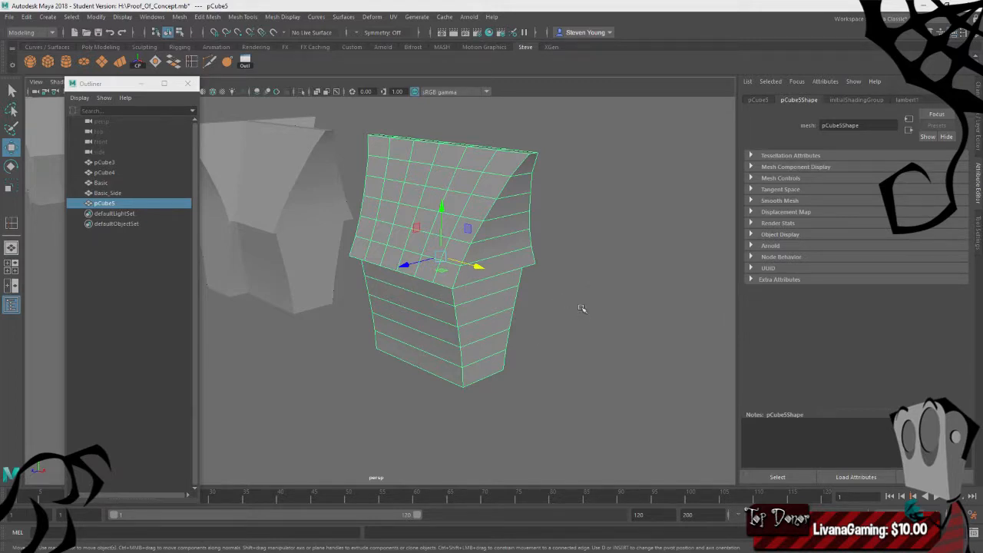
pyautogui.moveTo(580, 246); pyautogui.dragTo(579, 277, button='right')
pyautogui.click(465, 336)
pyautogui.keyDown('alt'); pyautogui.moveTo(665, 313); pyautogui.dragTo(586, 351); pyautogui.keyUp('alt')
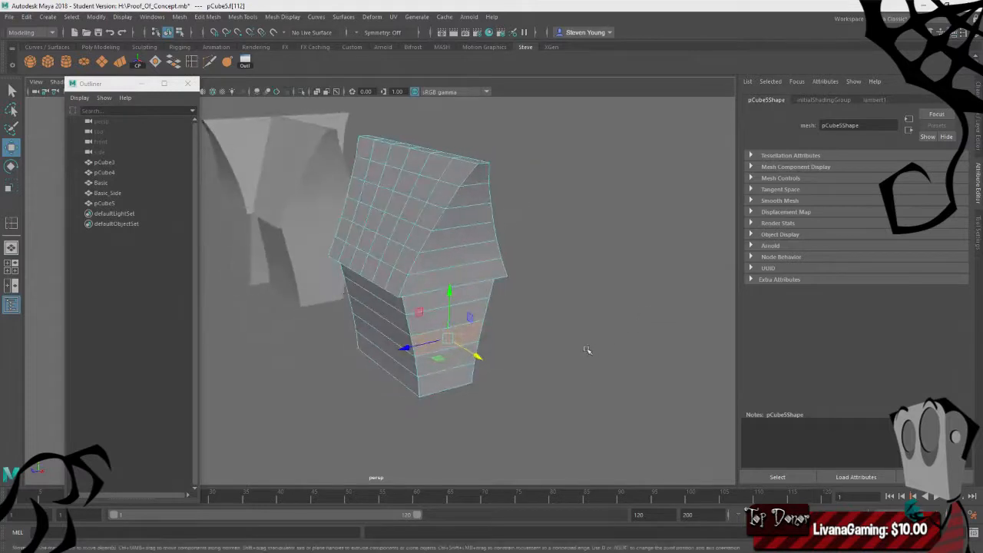
pyautogui.scroll(5, 565, 344)
pyautogui.scroll(-9, 484, 339)
pyautogui.keyDown('alt'); pyautogui.moveTo(413, 347); pyautogui.dragTo(428, 342); pyautogui.keyUp('alt')
pyautogui.keyDown('alt'); pyautogui.moveTo(585, 305); pyautogui.dragTo(588, 305, button='middle'); pyautogui.keyUp('alt')
pyautogui.click(188, 83)
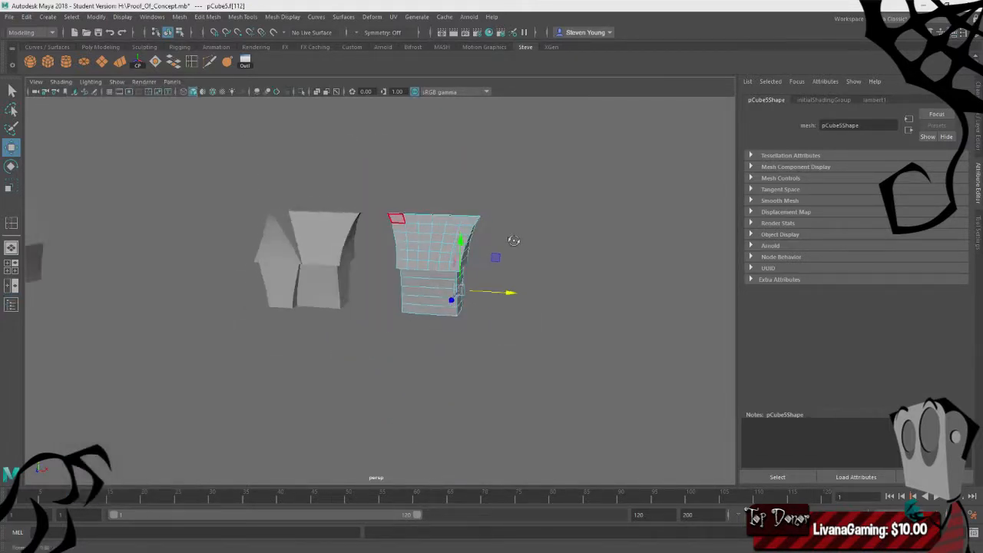
# Select the full stack of gable-end wall faces below the roof on the duplicated house
pyautogui.keyDown('alt'); pyautogui.moveTo(512, 237); pyautogui.dragTo(396, 320); pyautogui.keyUp('alt')
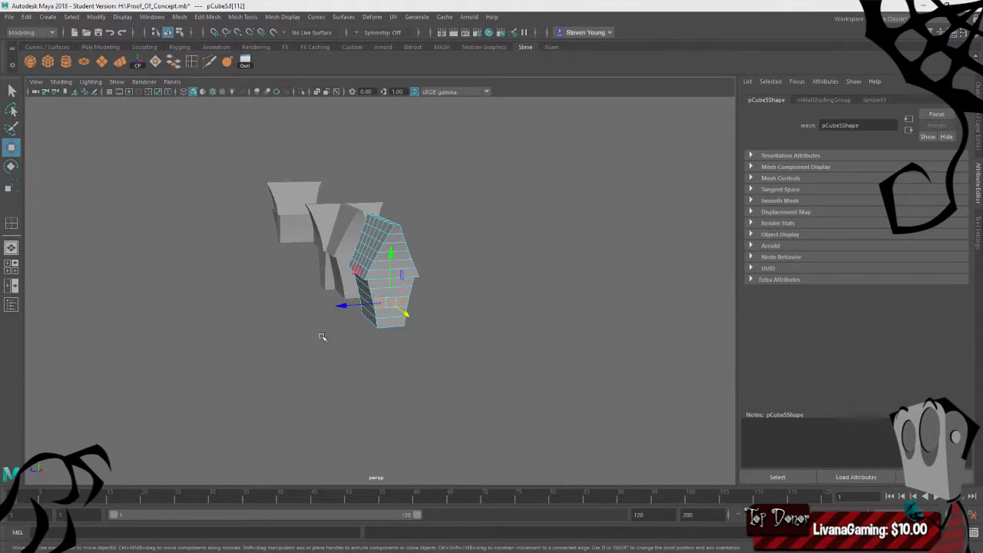
pyautogui.moveTo(323, 336)
pyautogui.keyDown('alt'); pyautogui.mouseDown()
pyautogui.moveTo(332, 336)
pyautogui.moveTo(312, 331)
pyautogui.mouseUp(); pyautogui.keyUp('alt')
pyautogui.keyDown('alt'); pyautogui.moveTo(312, 331); pyautogui.dragTo(487, 301, button='right'); pyautogui.keyUp('alt')
pyautogui.keyDown('alt'); pyautogui.moveTo(322, 308); pyautogui.dragTo(420, 320); pyautogui.keyUp('alt')
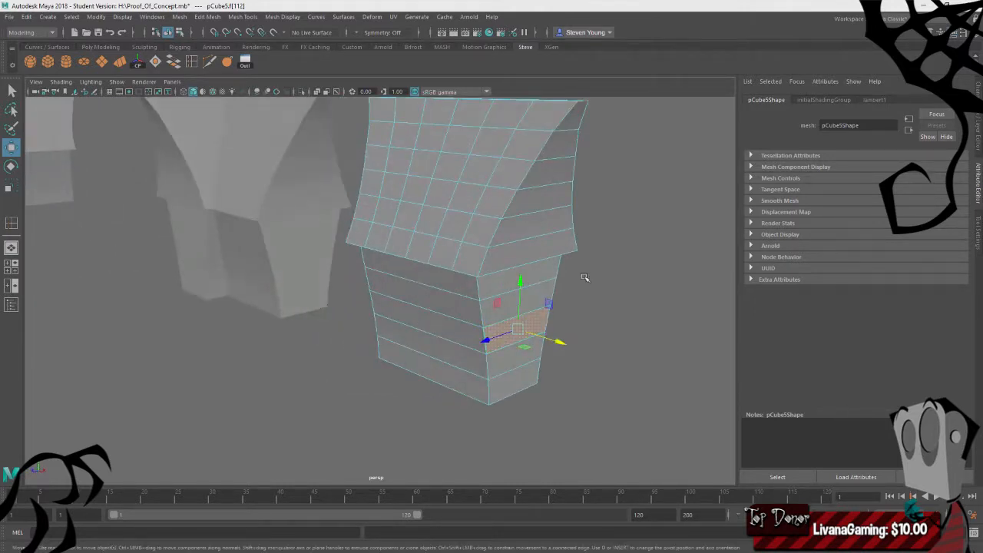
pyautogui.keyDown('alt'); pyautogui.moveTo(586, 278); pyautogui.dragTo(389, 312, button='middle'); pyautogui.keyUp('alt')
pyautogui.moveTo(389, 312)
pyautogui.keyDown('alt'); pyautogui.mouseDown()
pyautogui.moveTo(488, 301)
pyautogui.moveTo(304, 295)
pyautogui.moveTo(446, 305)
pyautogui.moveTo(401, 309)
pyautogui.mouseUp(); pyautogui.keyUp('alt')
pyautogui.click(217, 324)
pyautogui.keyDown('shift'); pyautogui.click(230, 303); pyautogui.keyUp('shift')
pyautogui.keyDown('shift'); pyautogui.click(236, 281); pyautogui.keyUp('shift')
pyautogui.keyDown('shift'); pyautogui.click(241, 248); pyautogui.keyUp('shift')
pyautogui.keyDown('shift'); pyautogui.click(243, 233); pyautogui.keyUp('shift')
pyautogui.scroll(-3, 525, 327)
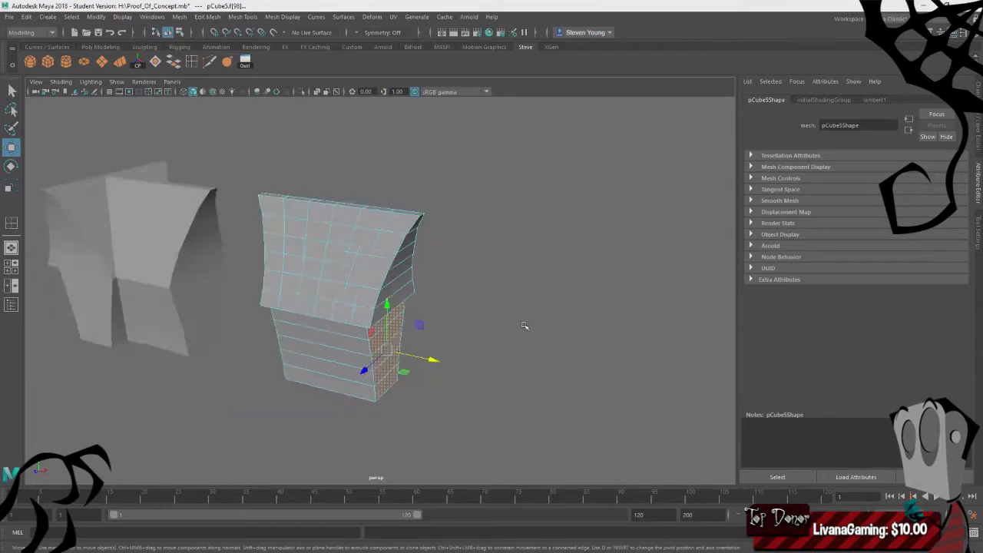
# Clear the face selection and reselect the duplicated house's gable-end wall faces below the roof
pyautogui.keyDown('alt'); pyautogui.moveTo(527, 337); pyautogui.dragTo(437, 338); pyautogui.keyUp('alt')
pyautogui.keyDown('alt'); pyautogui.moveTo(437, 338); pyautogui.dragTo(465, 351, button='right'); pyautogui.keyUp('alt')
pyautogui.keyDown('alt'); pyautogui.moveTo(398, 350); pyautogui.dragTo(435, 365); pyautogui.keyUp('alt')
pyautogui.scroll(-4, 430, 360)
pyautogui.click(423, 324)
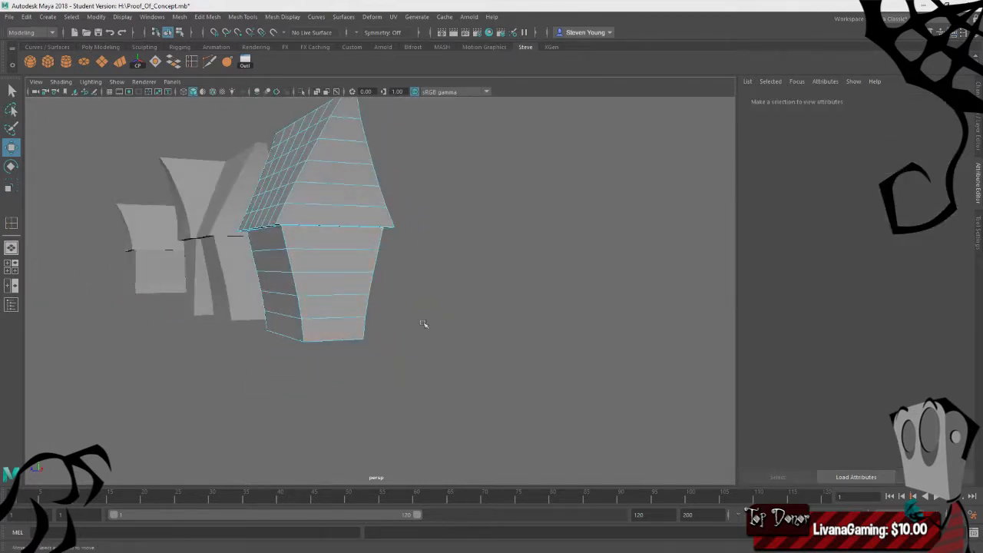
pyautogui.click(337, 246)
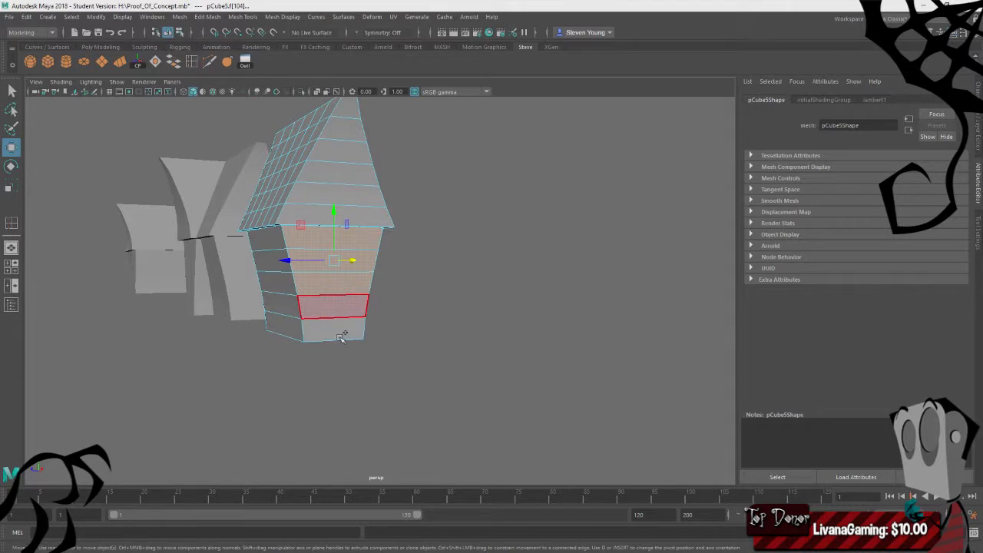
pyautogui.keyDown('alt'); pyautogui.moveTo(429, 335); pyautogui.dragTo(531, 364); pyautogui.keyUp('alt')
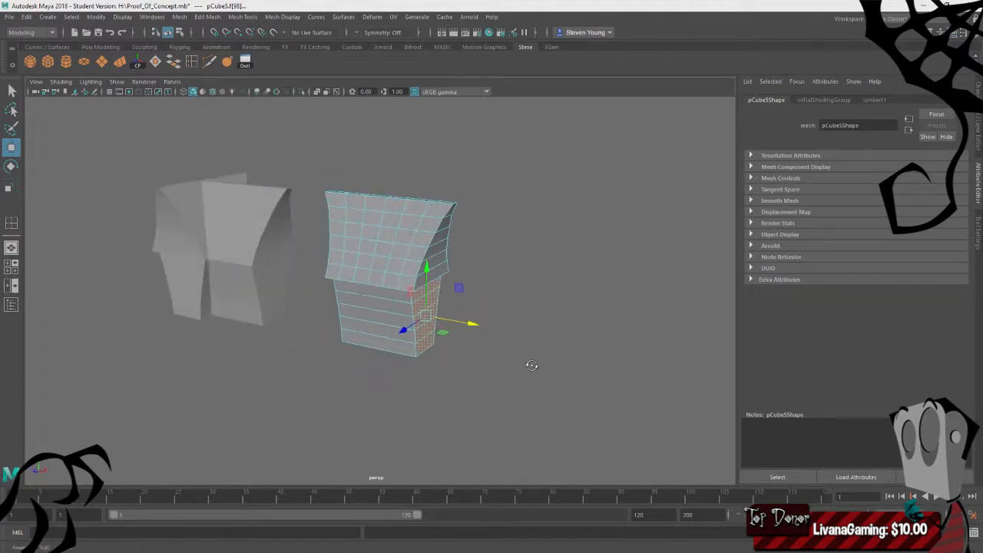
# Select all roof faces of the duplicated house and raise them well above the body
pyautogui.rightClick(559, 234)
pyautogui.doubleClick(421, 239)
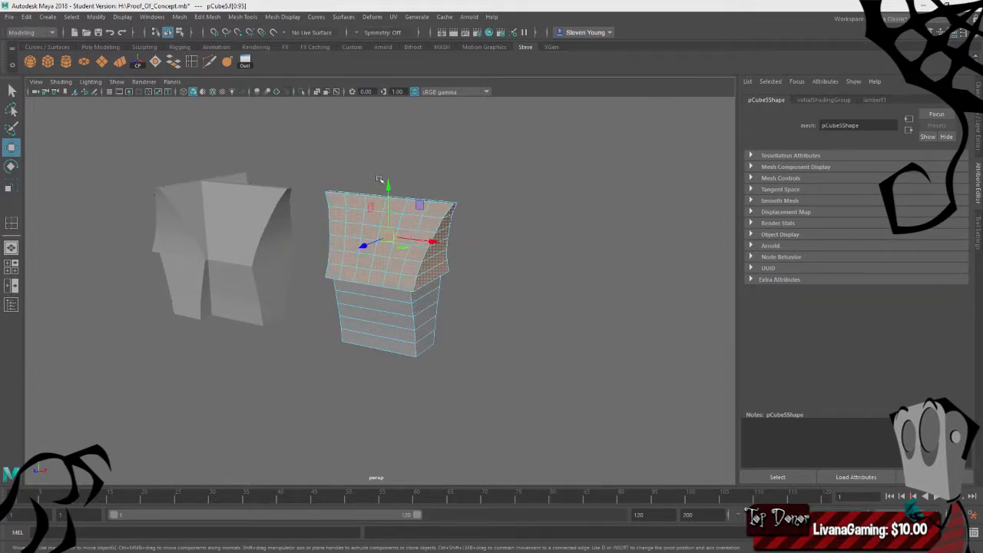
pyautogui.moveTo(389, 185); pyautogui.dragTo(397, 121)
pyautogui.click(527, 259)
pyautogui.keyDown('alt'); pyautogui.moveTo(528, 259); pyautogui.dragTo(565, 239); pyautogui.keyUp('alt')
# Delete the duplicated house's body faces and the remaining roof object
pyautogui.doubleClick(408, 306)
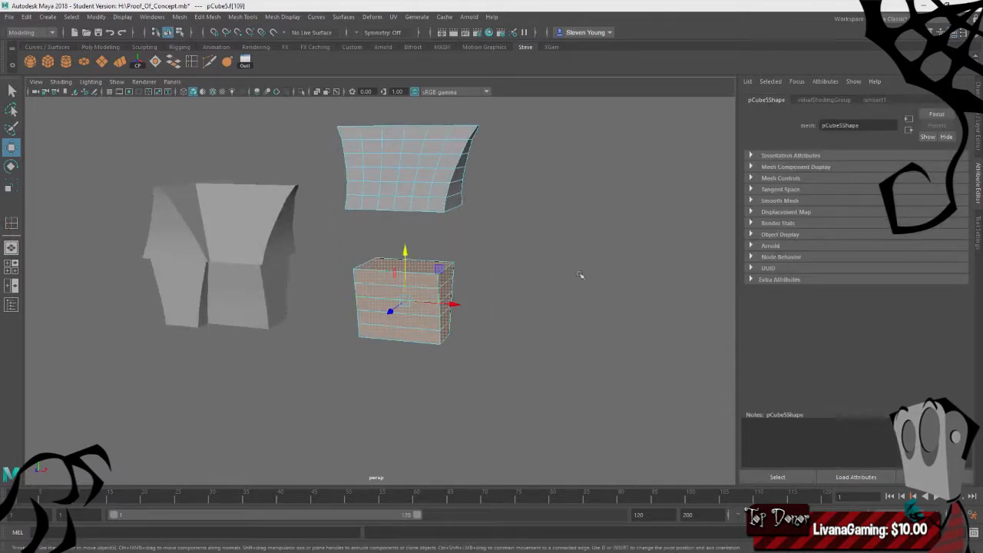
pyautogui.keyDown('alt'); pyautogui.moveTo(580, 275); pyautogui.dragTo(503, 271); pyautogui.keyUp('alt')
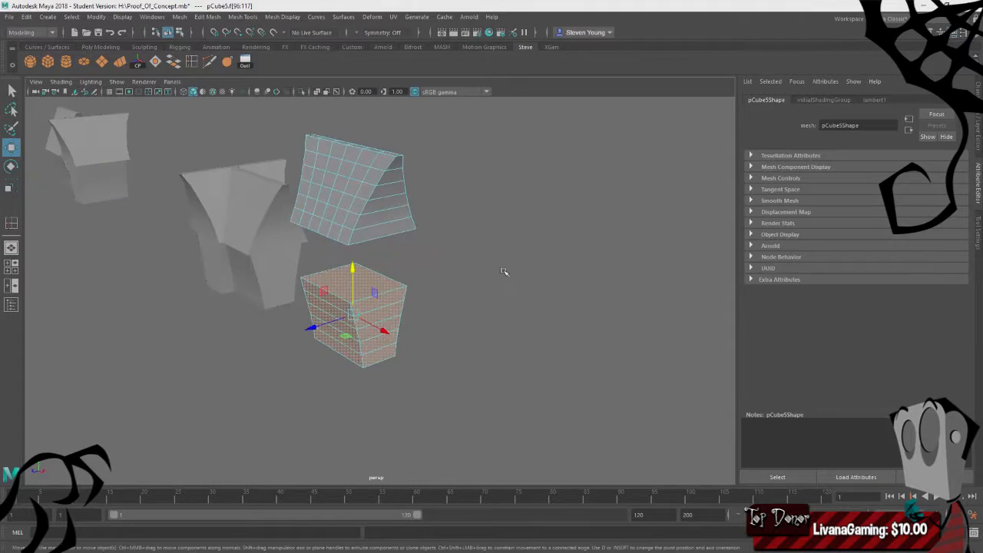
pyautogui.press('Delete')
pyautogui.moveTo(471, 162); pyautogui.dragTo(479, 160, button='right')
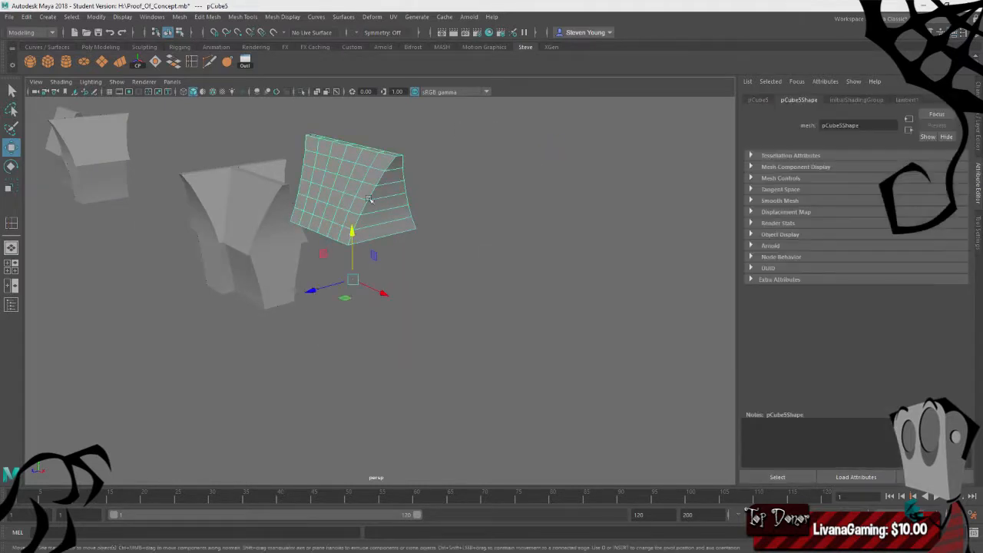
pyautogui.click(467, 240)
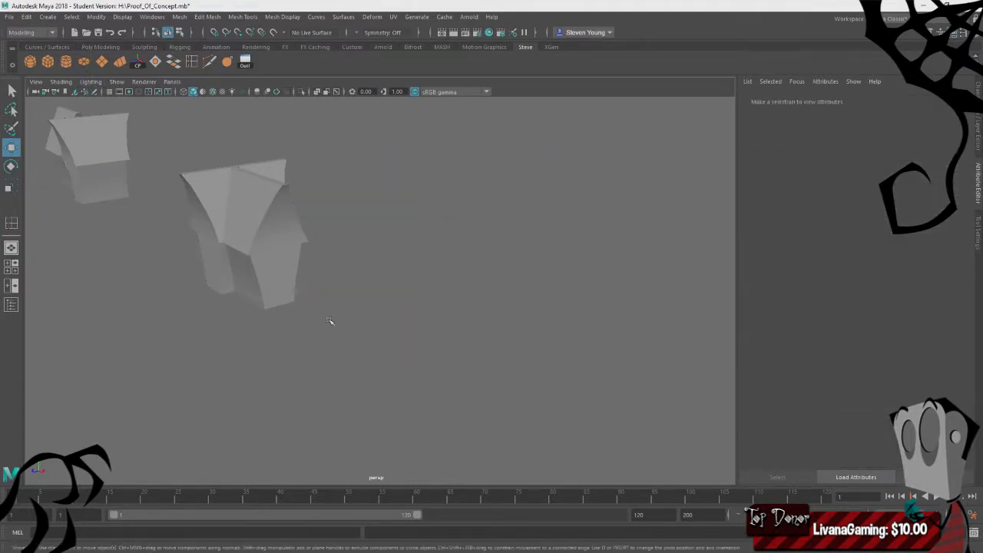
# Create a polygon cube, move it along X to beside the joined houses and scale it up uniformly
pyautogui.click(301, 298)
pyautogui.press('f')
pyautogui.moveTo(261, 302); pyautogui.dragTo(361, 315)
pyautogui.press('r')
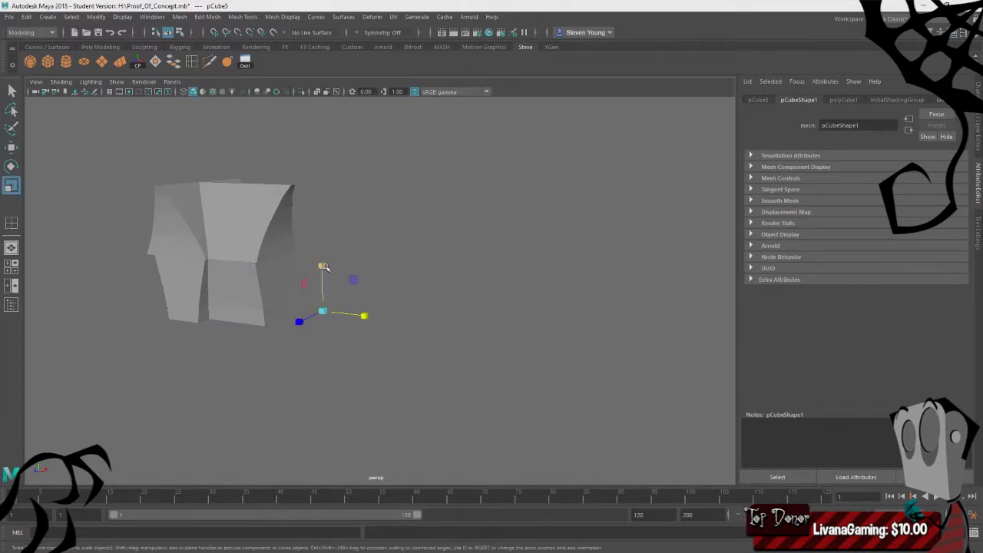
pyautogui.moveTo(323, 267); pyautogui.dragTo(342, 163)
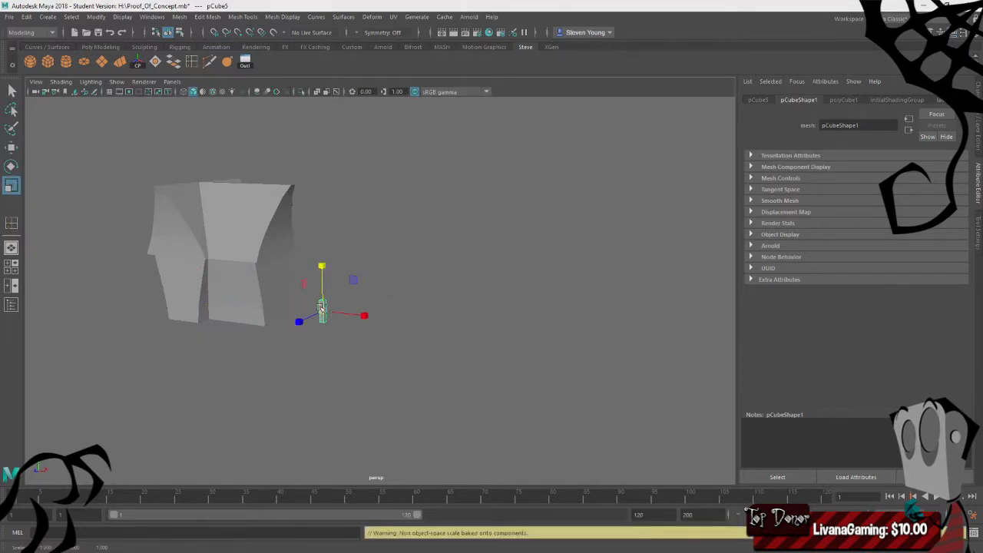
pyautogui.hotkey('ctrl', 'z')
pyautogui.moveTo(323, 311); pyautogui.dragTo(358, 311)
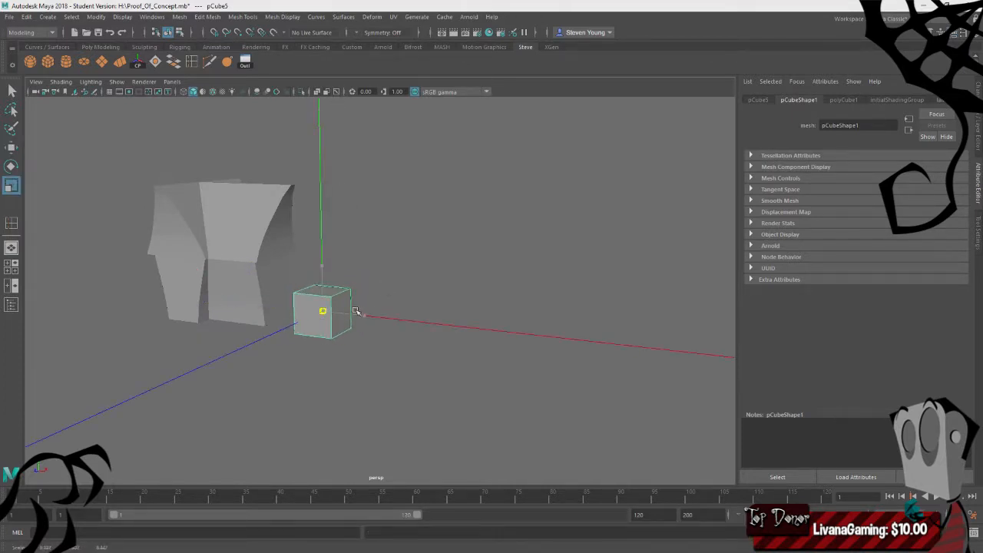
# Move the cube's pivot down to its base
pyautogui.keyDown('alt'); pyautogui.moveTo(415, 327); pyautogui.dragTo(425, 300); pyautogui.keyUp('alt')
pyautogui.press('d')
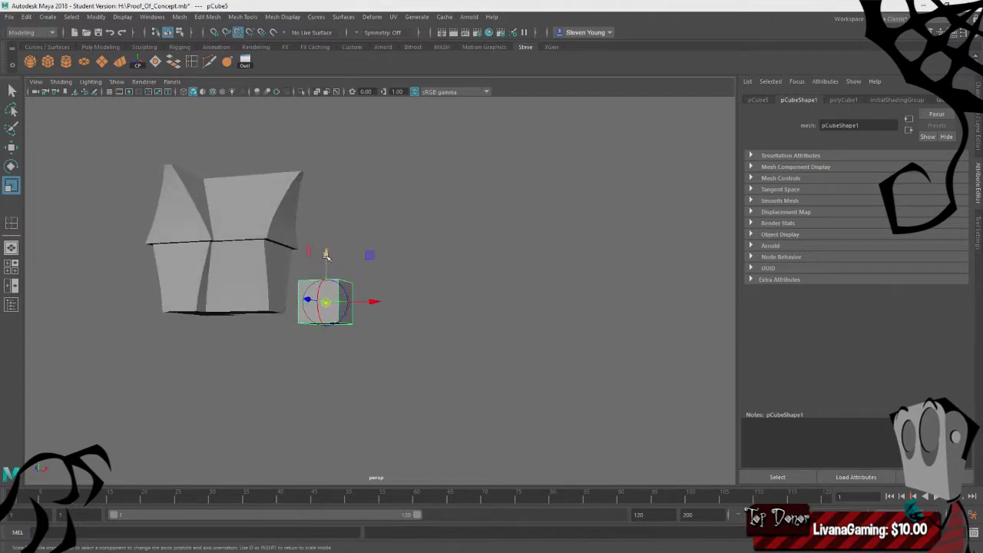
pyautogui.moveTo(326, 256); pyautogui.dragTo(321, 333)
pyautogui.press('w')
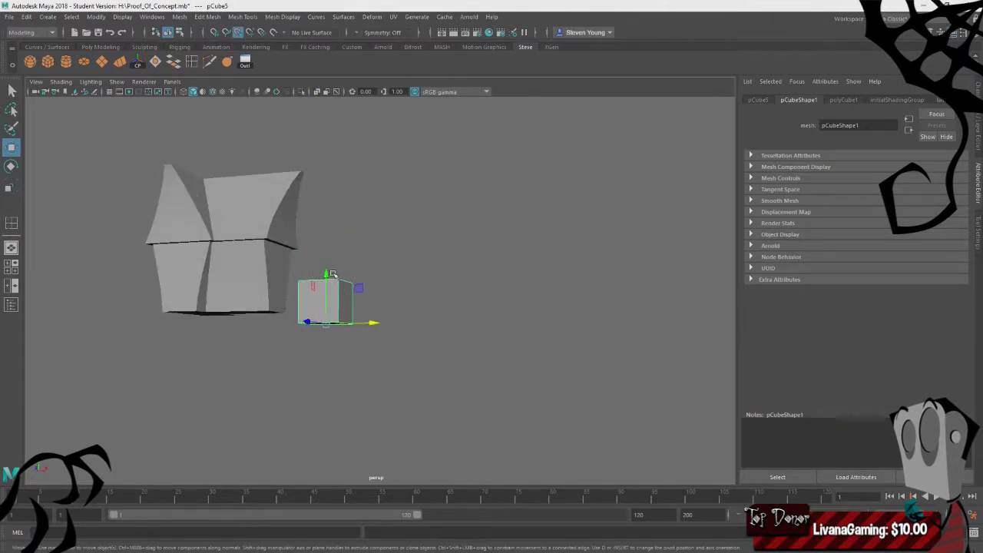
# Snap the cube vertically so its base is level with the bottom of the joined houses
pyautogui.moveTo(321, 249); pyautogui.dragTo(288, 304)
pyautogui.click(393, 273)
pyautogui.click(340, 289)
pyautogui.press('v')
pyautogui.moveTo(327, 274); pyautogui.dragTo(283, 313)
pyautogui.click(402, 244)
pyautogui.keyDown('alt'); pyautogui.moveTo(402, 244); pyautogui.dragTo(373, 329); pyautogui.keyUp('alt')
pyautogui.click(358, 297)
pyautogui.scroll(4, 405, 307)
pyautogui.scroll(-4, 491, 311)
pyautogui.moveTo(390, 286); pyautogui.dragTo(310, 358)
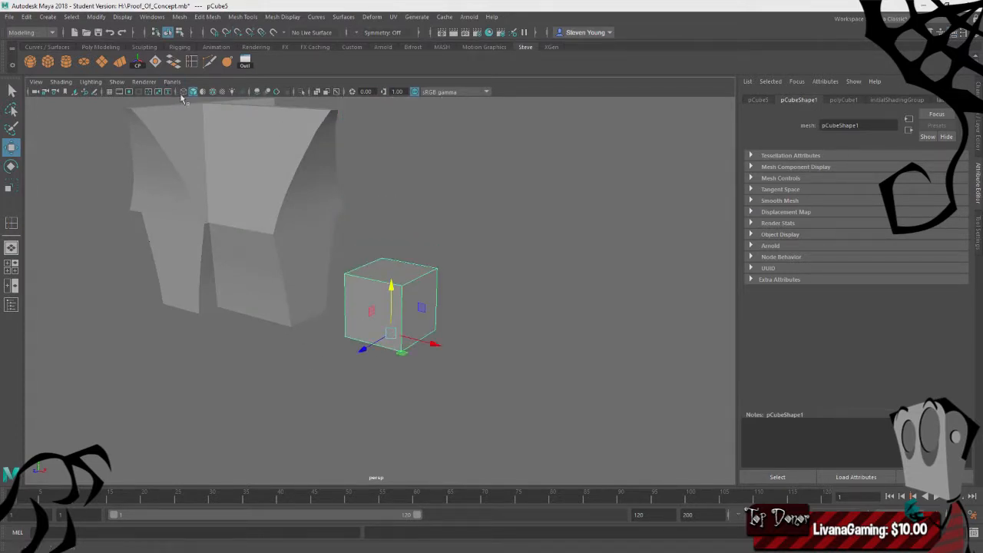
pyautogui.moveTo(438, 256)
pyautogui.keyDown('alt'); pyautogui.mouseDown()
pyautogui.moveTo(419, 261)
pyautogui.moveTo(430, 253)
pyautogui.mouseUp(); pyautogui.keyUp('alt')
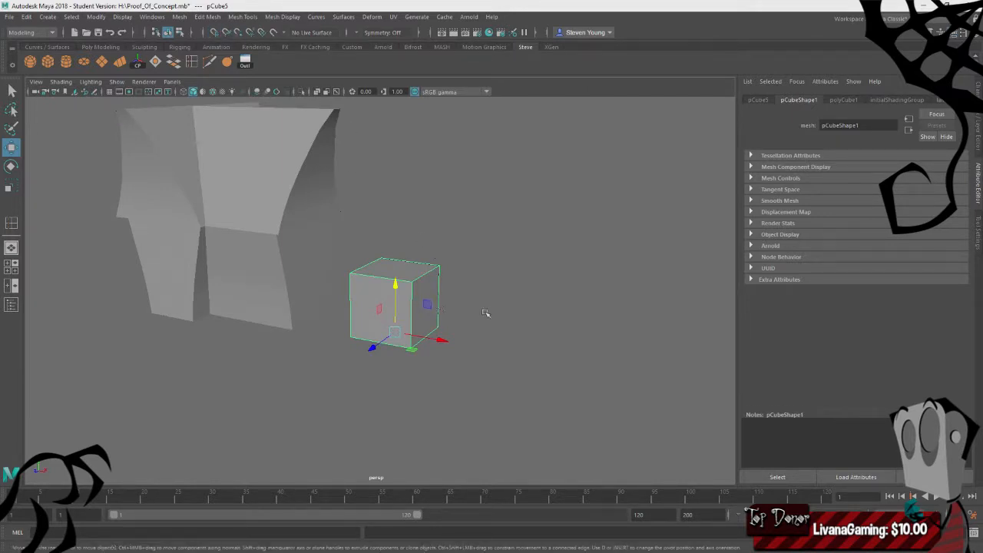
# Raise the cube's top face by snapping it to the height of the houses' roof eaves
pyautogui.keyDown('alt'); pyautogui.moveTo(486, 312); pyautogui.dragTo(423, 300); pyautogui.keyUp('alt')
pyautogui.moveTo(464, 187); pyautogui.dragTo(462, 228, button='right')
pyautogui.click(395, 259)
pyautogui.keyDown('alt'); pyautogui.moveTo(503, 251); pyautogui.dragTo(466, 269); pyautogui.keyUp('alt')
pyautogui.press('v')
pyautogui.moveTo(359, 218); pyautogui.dragTo(241, 227)
# Bevel the two vertical edges on the box's end facing away from the houses, with a fraction of about 0.569
pyautogui.keyDown('alt'); pyautogui.moveTo(553, 215); pyautogui.dragTo(473, 218); pyautogui.keyUp('alt')
pyautogui.keyDown('alt'); pyautogui.moveTo(500, 230); pyautogui.dragTo(458, 246); pyautogui.keyUp('alt')
pyautogui.click(360, 258)
pyautogui.moveTo(478, 214); pyautogui.dragTo(478, 182, button='right')
pyautogui.click(397, 254)
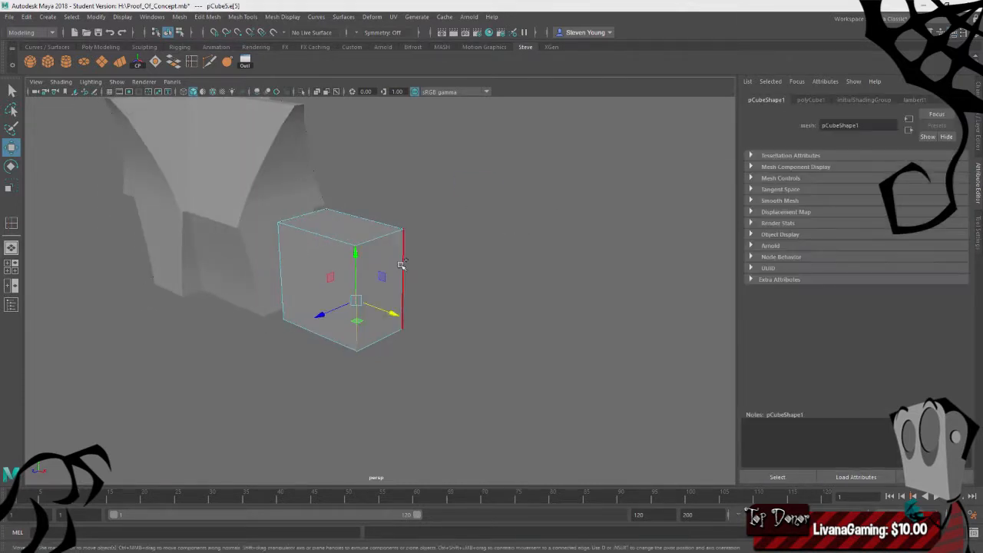
pyautogui.keyDown('alt'); pyautogui.moveTo(494, 303); pyautogui.dragTo(461, 292); pyautogui.keyUp('alt')
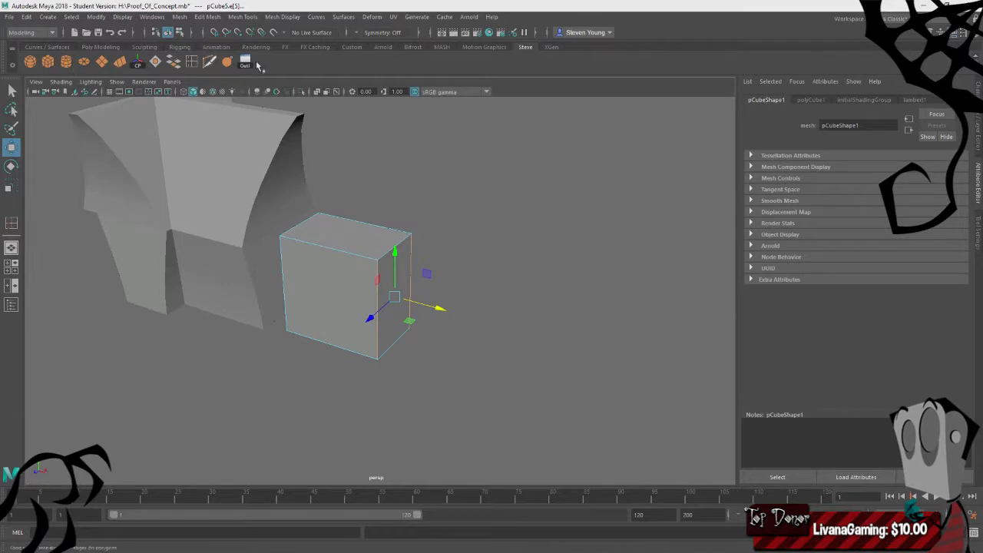
pyautogui.click(217, 17)
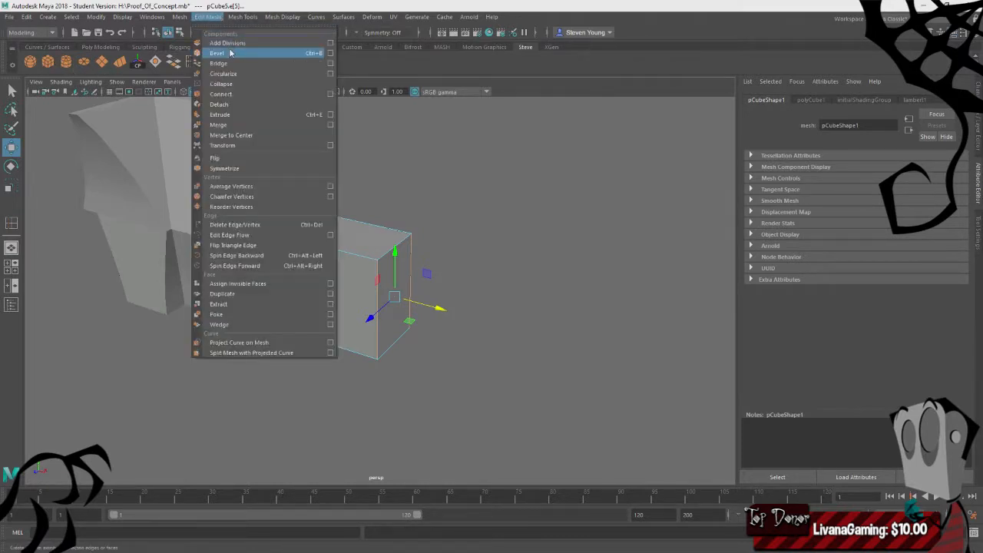
pyautogui.click(230, 53)
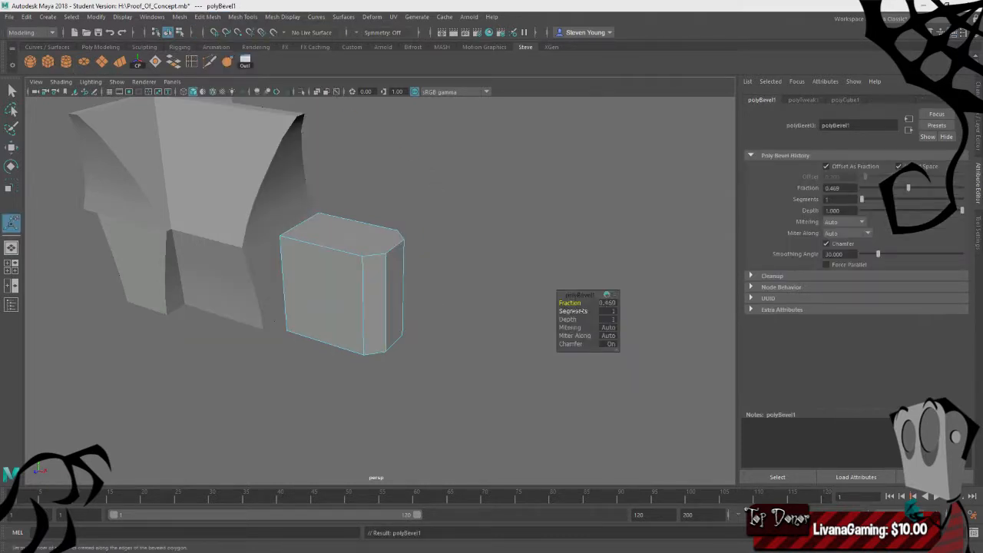
pyautogui.moveTo(572, 303)
pyautogui.mouseDown()
pyautogui.moveTo(612, 302)
pyautogui.moveTo(563, 302)
pyautogui.moveTo(586, 303)
pyautogui.moveTo(577, 303)
pyautogui.mouseUp()
pyautogui.keyDown('alt'); pyautogui.moveTo(647, 302); pyautogui.dragTo(619, 303); pyautogui.keyUp('alt')
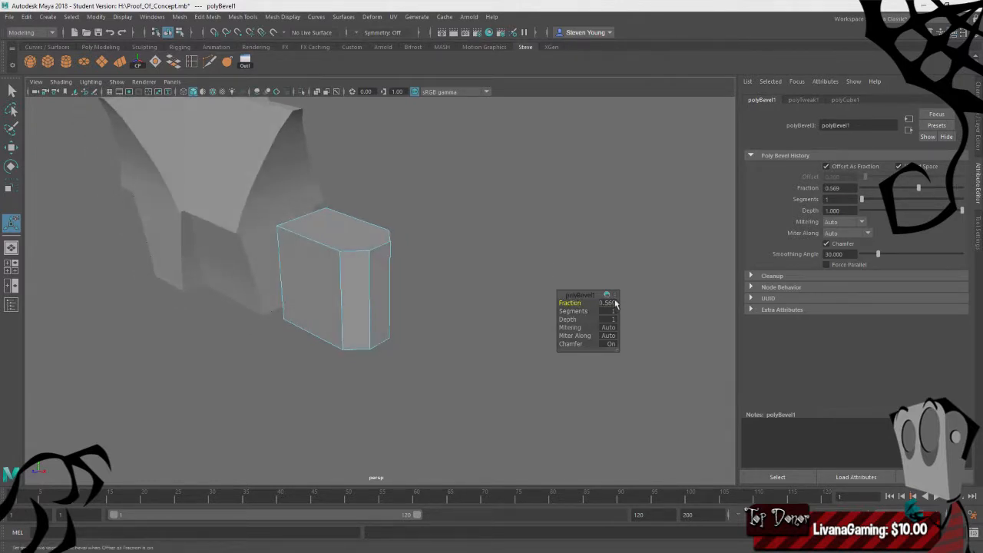
# Try bevel fractions of 0.5 and 0.66 on the box's vertical corner edges
pyautogui.write('.5')
pyautogui.press('Return')
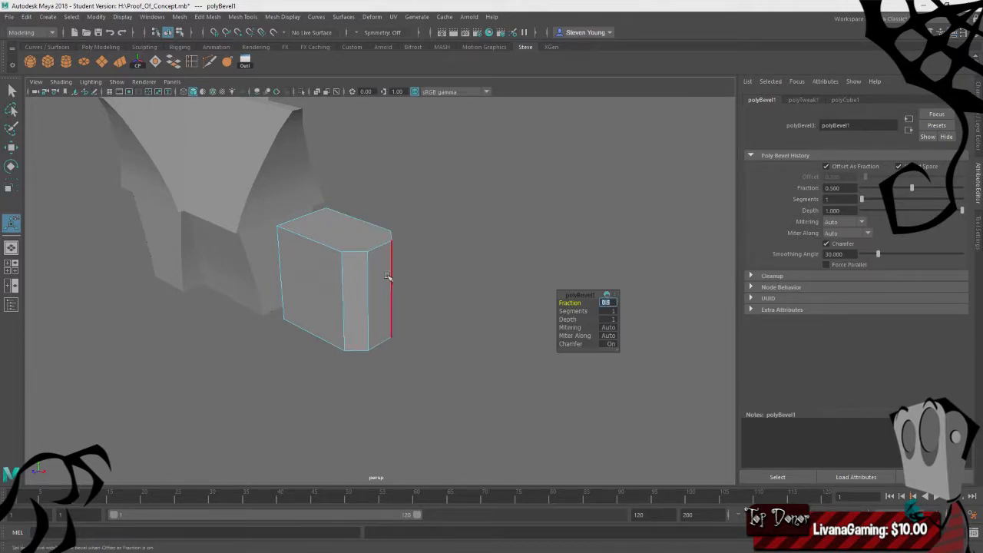
pyautogui.keyDown('alt'); pyautogui.moveTo(388, 276); pyautogui.dragTo(414, 265); pyautogui.keyUp('alt')
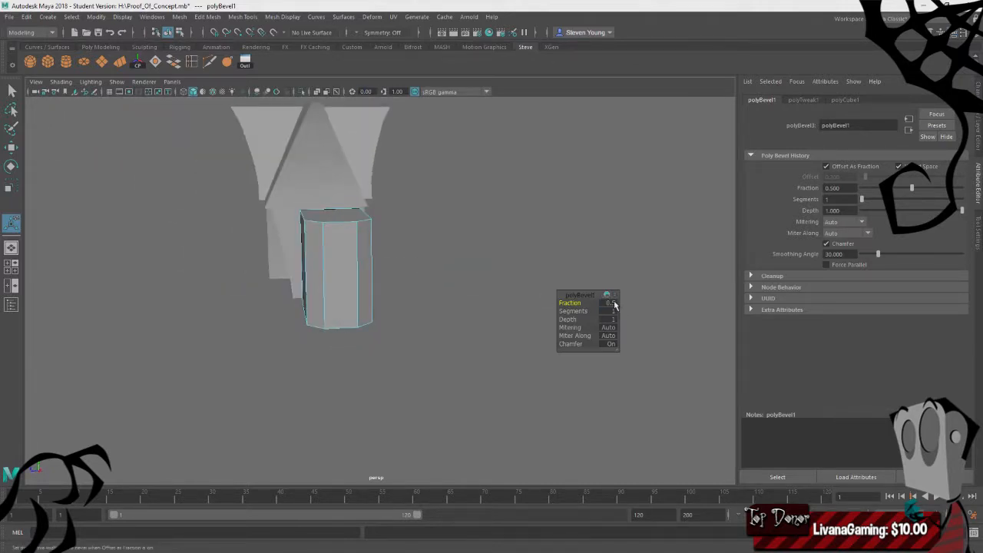
pyautogui.write('0.66')
pyautogui.press('Return')
pyautogui.moveTo(383, 334)
pyautogui.keyDown('alt'); pyautogui.mouseDown()
pyautogui.moveTo(413, 368)
pyautogui.moveTo(365, 356)
pyautogui.moveTo(376, 349)
pyautogui.mouseUp(); pyautogui.keyUp('alt')
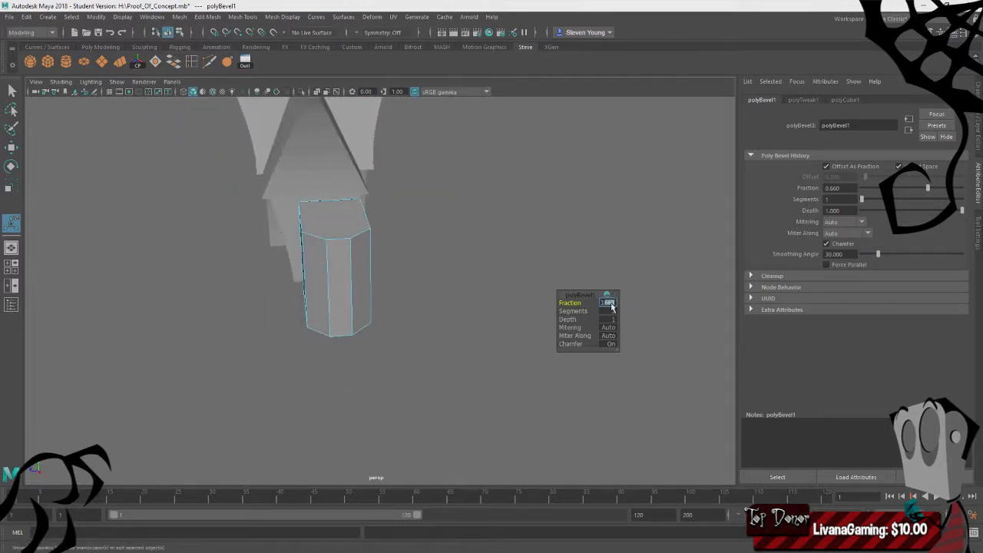
# Set the corner bevel's fraction to 0.6 and clear the selection
pyautogui.write('6')
pyautogui.press('Return')
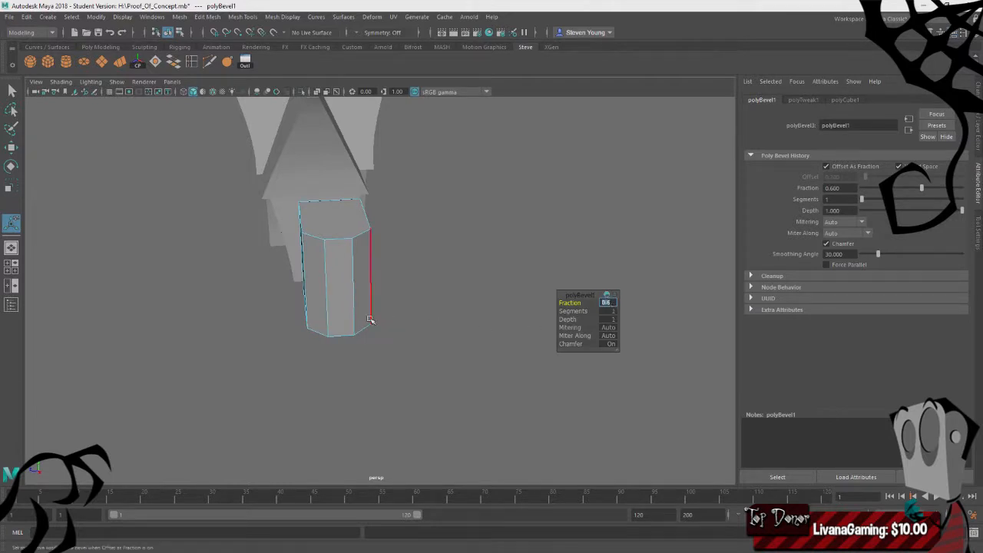
pyautogui.keyDown('alt'); pyautogui.moveTo(357, 318); pyautogui.dragTo(415, 290); pyautogui.keyUp('alt')
pyautogui.click(429, 302)
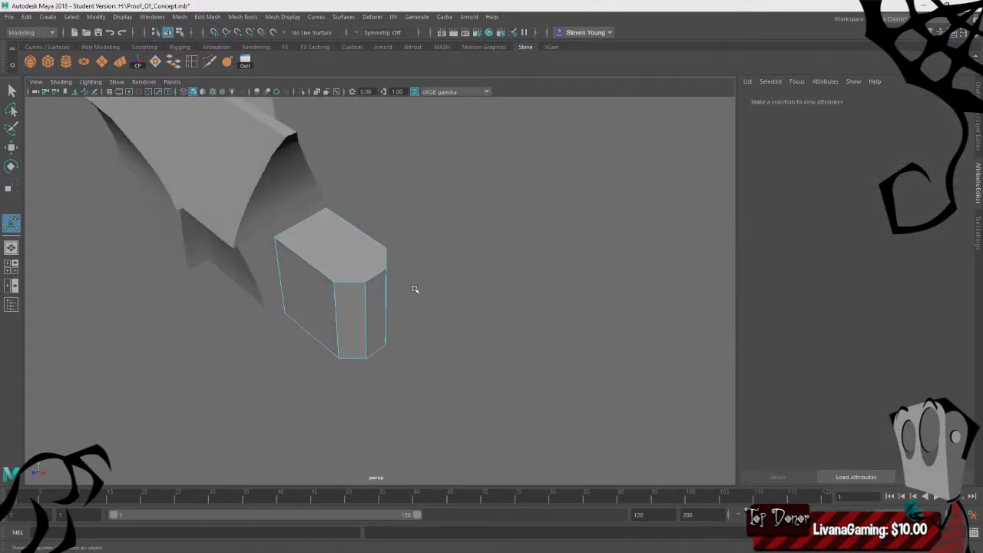
pyautogui.keyDown('alt'); pyautogui.moveTo(339, 291); pyautogui.dragTo(482, 267); pyautogui.keyUp('alt')
pyautogui.moveTo(445, 203); pyautogui.dragTo(482, 181, button='right')
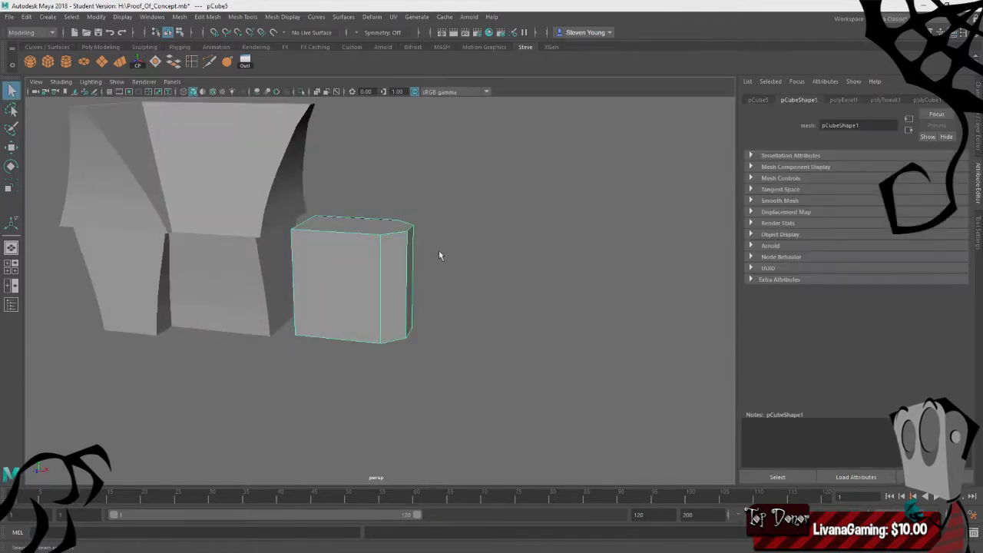
pyautogui.moveTo(439, 251)
pyautogui.keyDown('alt'); pyautogui.mouseDown()
pyautogui.moveTo(401, 250)
pyautogui.moveTo(422, 323)
pyautogui.moveTo(396, 284)
pyautogui.mouseUp(); pyautogui.keyUp('alt')
pyautogui.click(361, 327)
pyautogui.click(354, 312)
pyautogui.moveTo(404, 248); pyautogui.dragTo(403, 284, button='right')
pyautogui.click(344, 317)
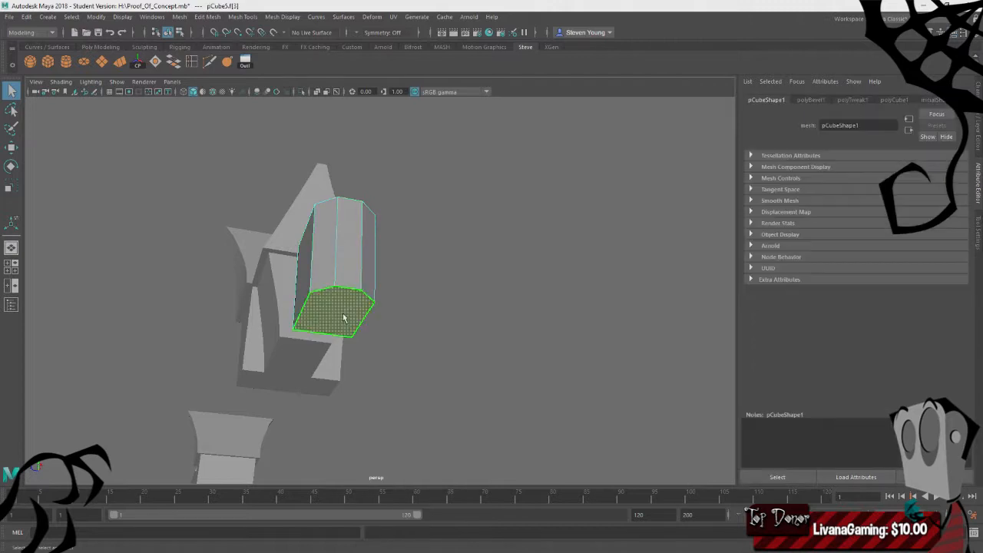
pyautogui.keyDown('alt'); pyautogui.moveTo(445, 229); pyautogui.dragTo(472, 252); pyautogui.keyUp('alt')
pyautogui.click(209, 258)
pyautogui.keyDown('alt'); pyautogui.moveTo(210, 260); pyautogui.dragTo(165, 299); pyautogui.keyUp('alt')
pyautogui.keyDown('alt'); pyautogui.moveTo(487, 269); pyautogui.dragTo(455, 286); pyautogui.keyUp('alt')
# Insert four evenly spaced horizontal edge loops around the bevelled box with the Insert Edge Loop tool
pyautogui.click(348, 265)
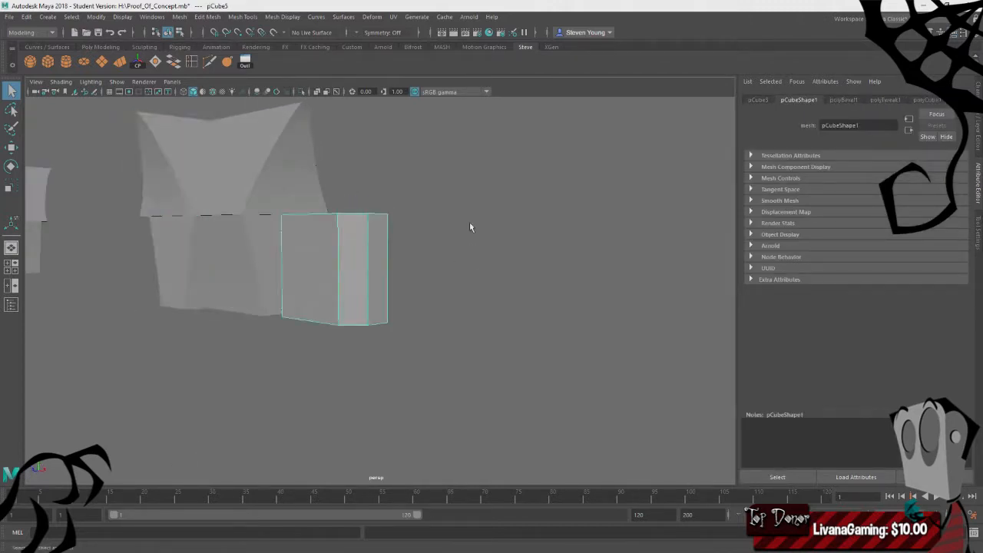
pyautogui.keyDown('alt'); pyautogui.moveTo(470, 223); pyautogui.dragTo(499, 269); pyautogui.keyUp('alt')
pyautogui.keyDown('alt'); pyautogui.moveTo(432, 206); pyautogui.dragTo(323, 208); pyautogui.keyUp('alt')
pyautogui.click(192, 61)
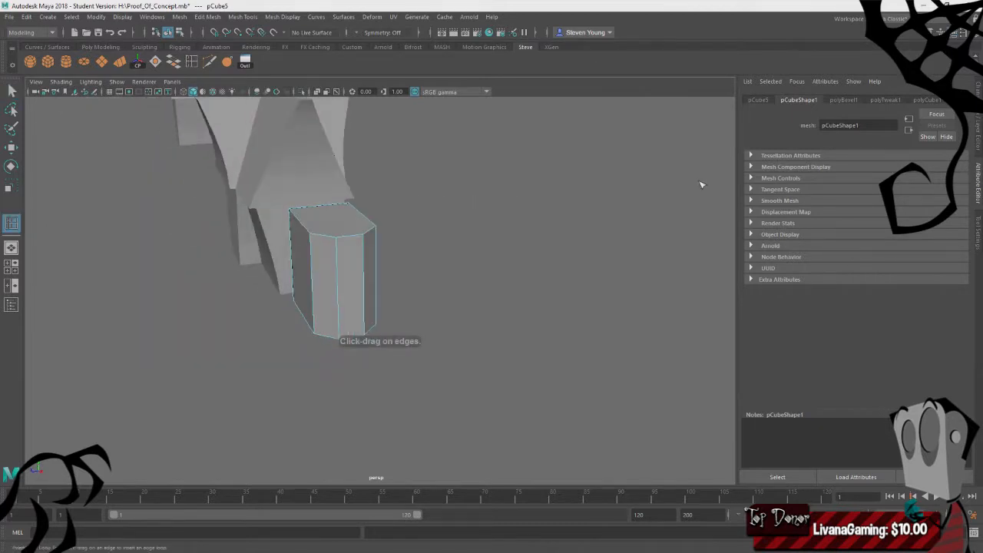
pyautogui.click(979, 241)
pyautogui.keyDown('alt'); pyautogui.moveTo(549, 245); pyautogui.dragTo(588, 252); pyautogui.keyUp('alt')
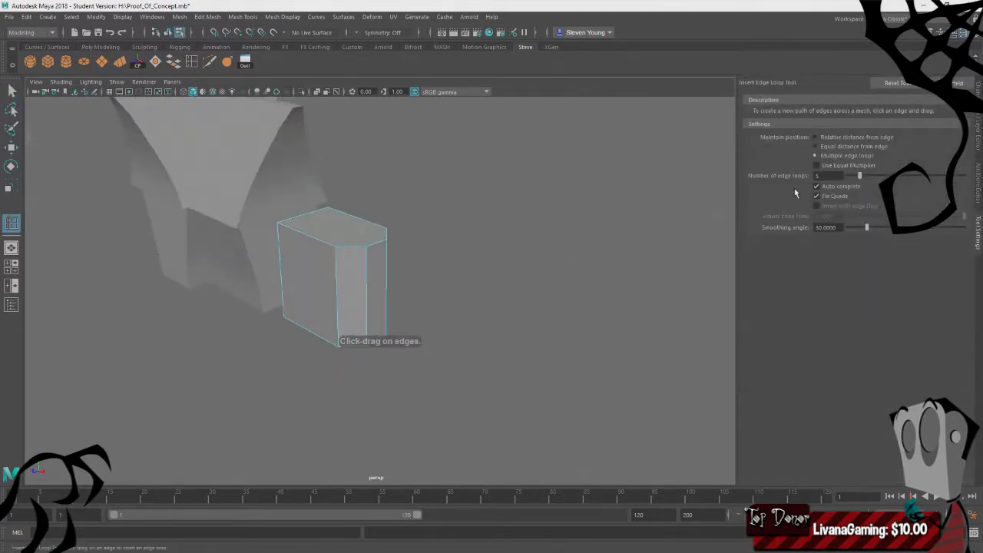
pyautogui.click(367, 281)
pyautogui.keyDown('alt'); pyautogui.moveTo(464, 338); pyautogui.dragTo(484, 316); pyautogui.keyUp('alt')
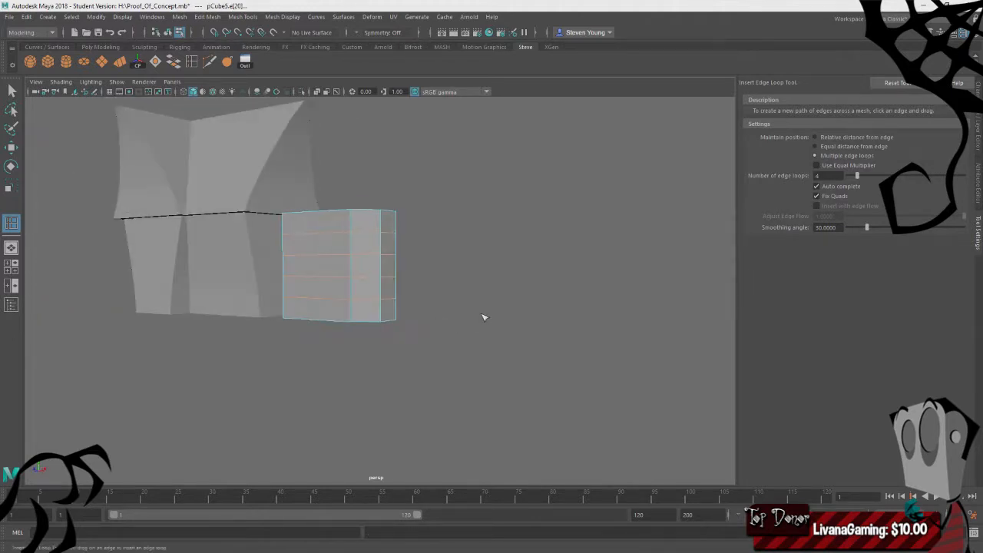
# Scale the box's bottom face inward with soft selection so the walls taper in a curve toward the base, and return to object mode
pyautogui.rightClick(453, 168)
pyautogui.keyDown('alt'); pyautogui.moveTo(453, 173); pyautogui.dragTo(500, 320); pyautogui.keyUp('alt')
pyautogui.press('q')
pyautogui.click(345, 311)
pyautogui.press('r')
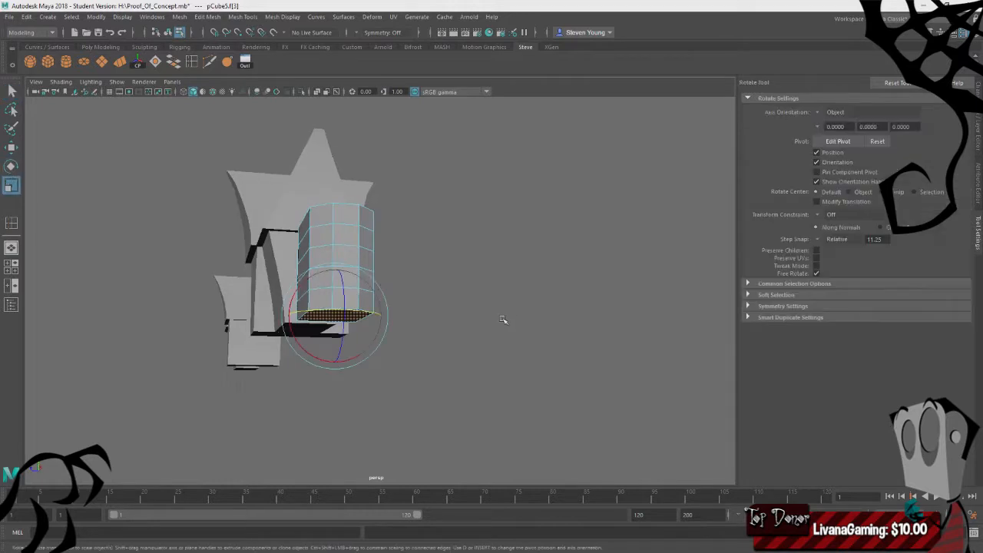
pyautogui.press('b')
pyautogui.keyDown('alt'); pyautogui.moveTo(390, 340); pyautogui.dragTo(299, 320); pyautogui.keyUp('alt')
pyautogui.hotkey('ctrl', 'z')
pyautogui.press('b')
pyautogui.moveTo(421, 355); pyautogui.dragTo(489, 350)
pyautogui.moveTo(289, 318); pyautogui.dragTo(453, 347)
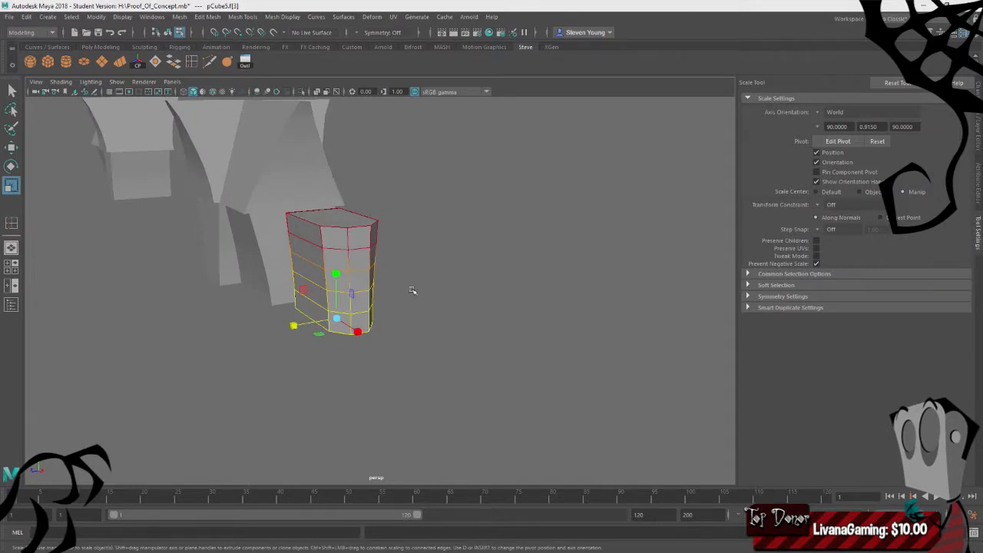
pyautogui.press('b')
pyautogui.press('F8')
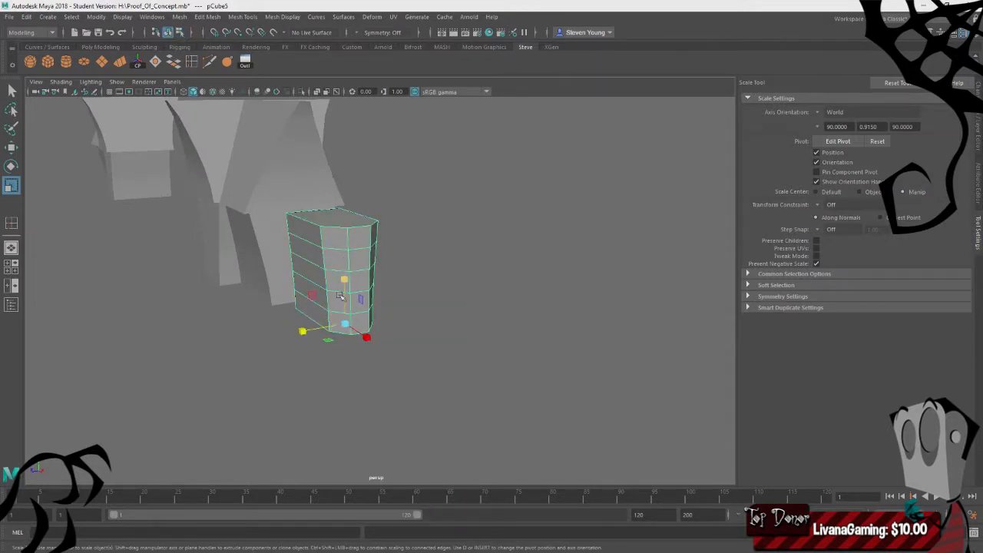
# Select the tapered box's bottom face again with soft selection turned on
pyautogui.keyDown('alt'); pyautogui.moveTo(343, 320); pyautogui.dragTo(415, 308); pyautogui.keyUp('alt')
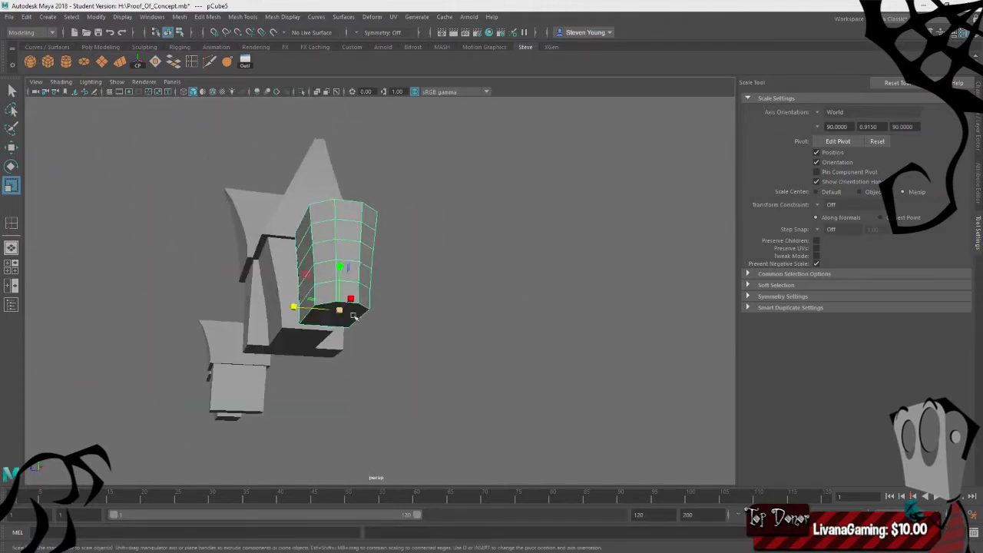
pyautogui.press('b')
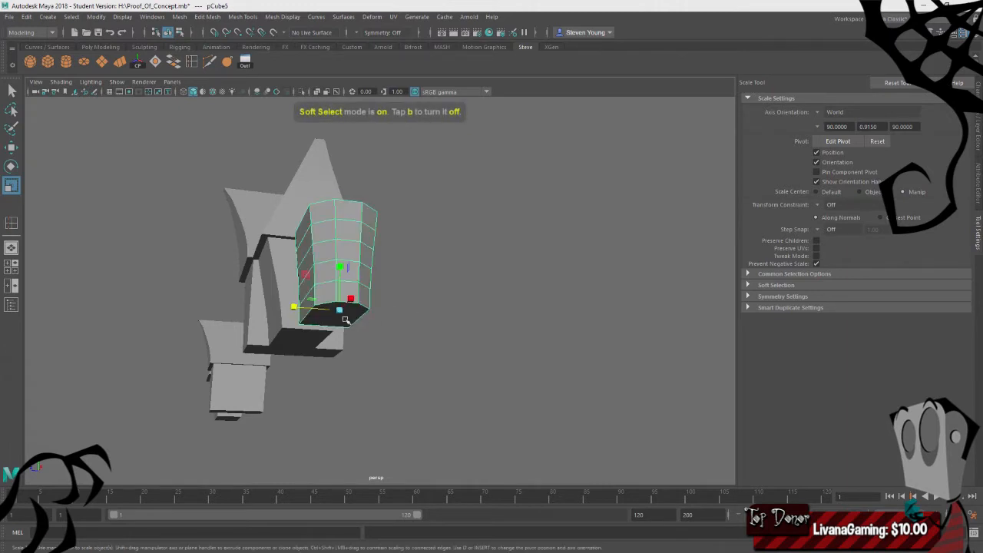
pyautogui.rightClick(348, 298)
pyautogui.moveTo(348, 298); pyautogui.dragTo(346, 277, button='right')
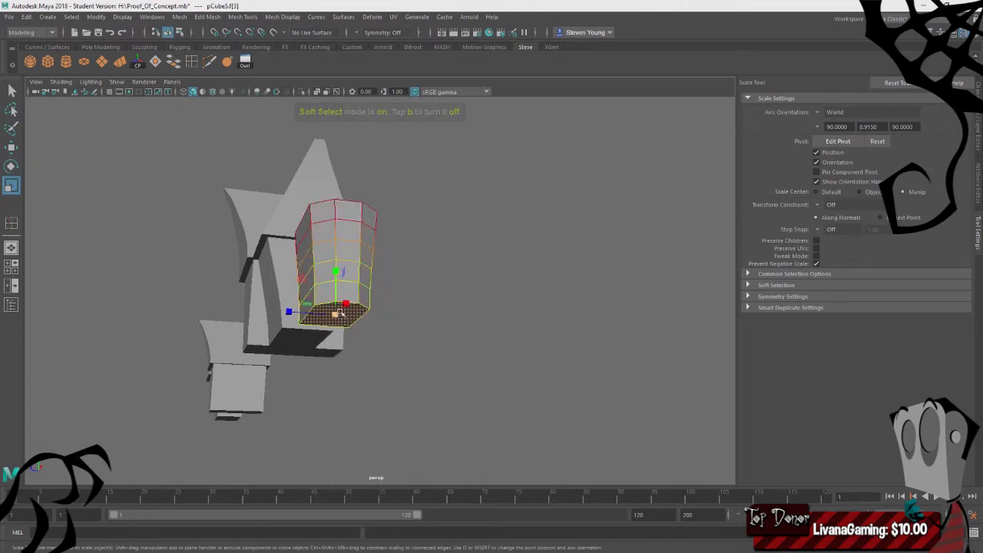